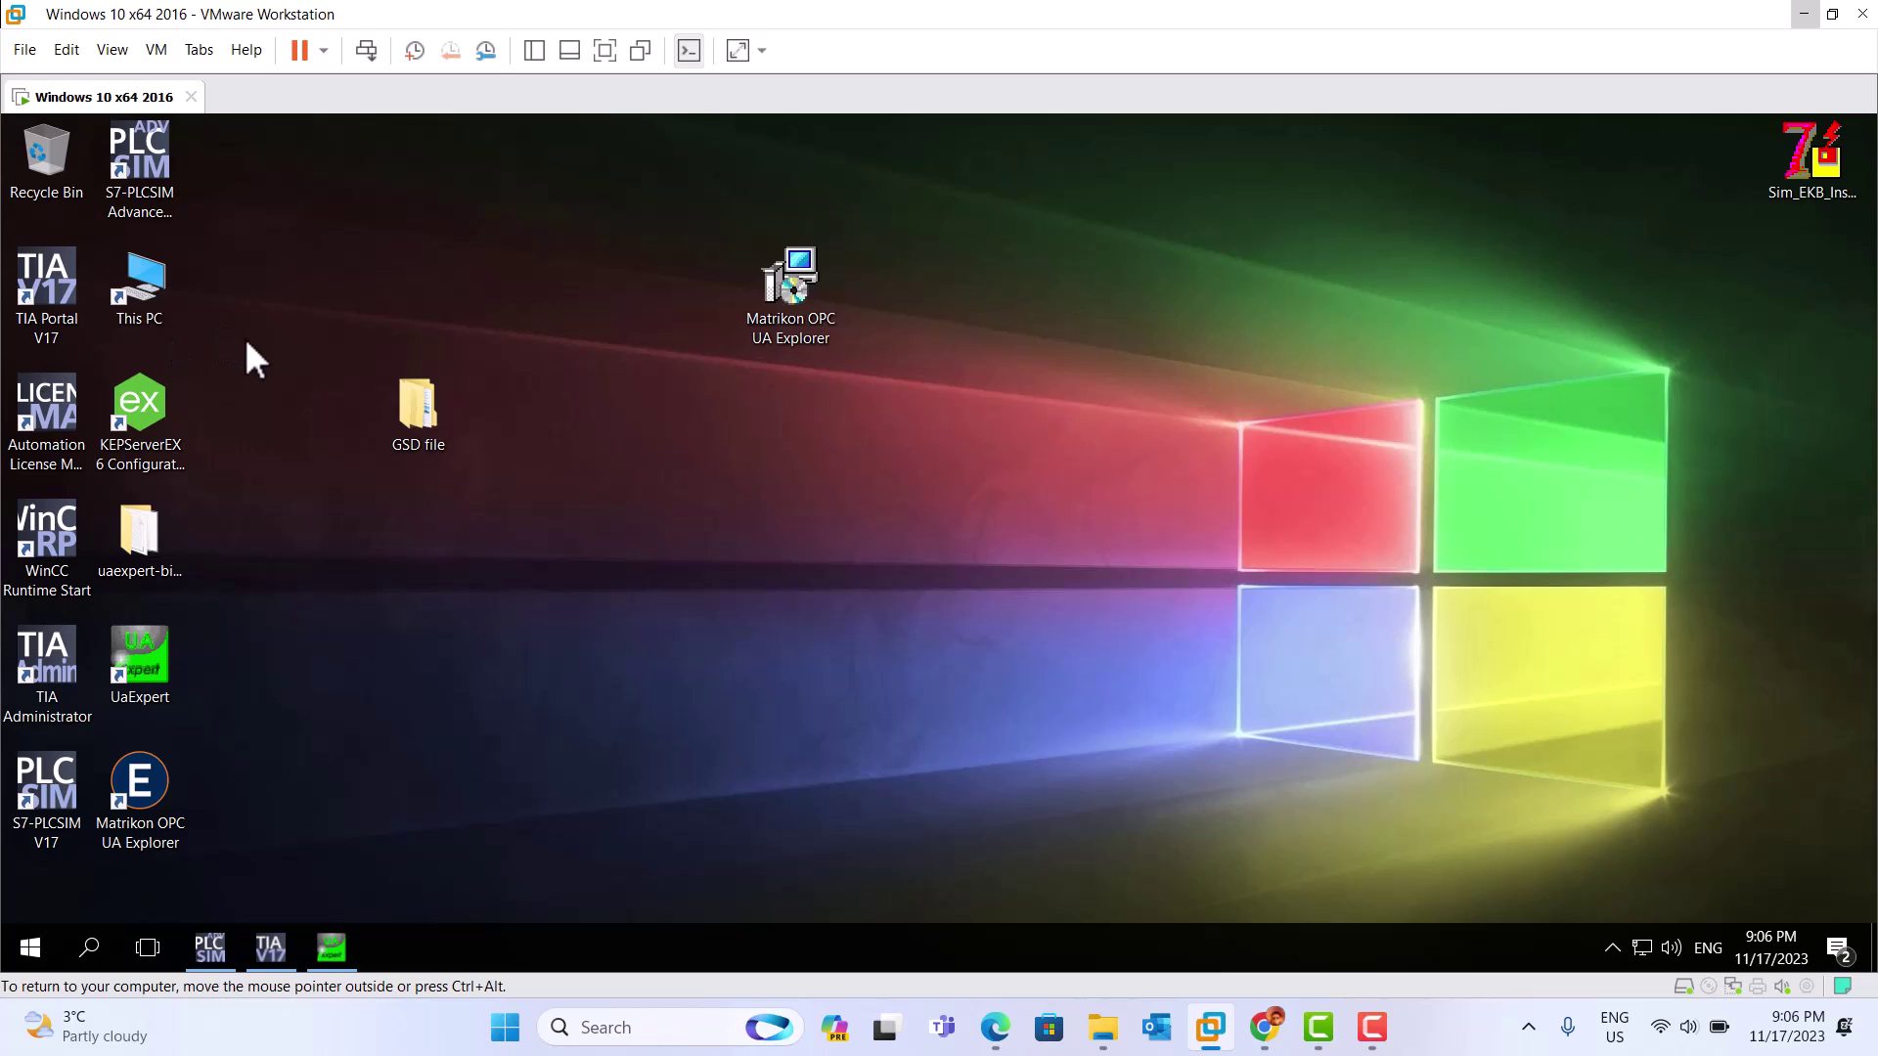
# Step: Restore the S7-PLCSIM Advanced control panel showing the running opcuaTEST PLC at 192.168.1.10
pyautogui.click(212, 948)
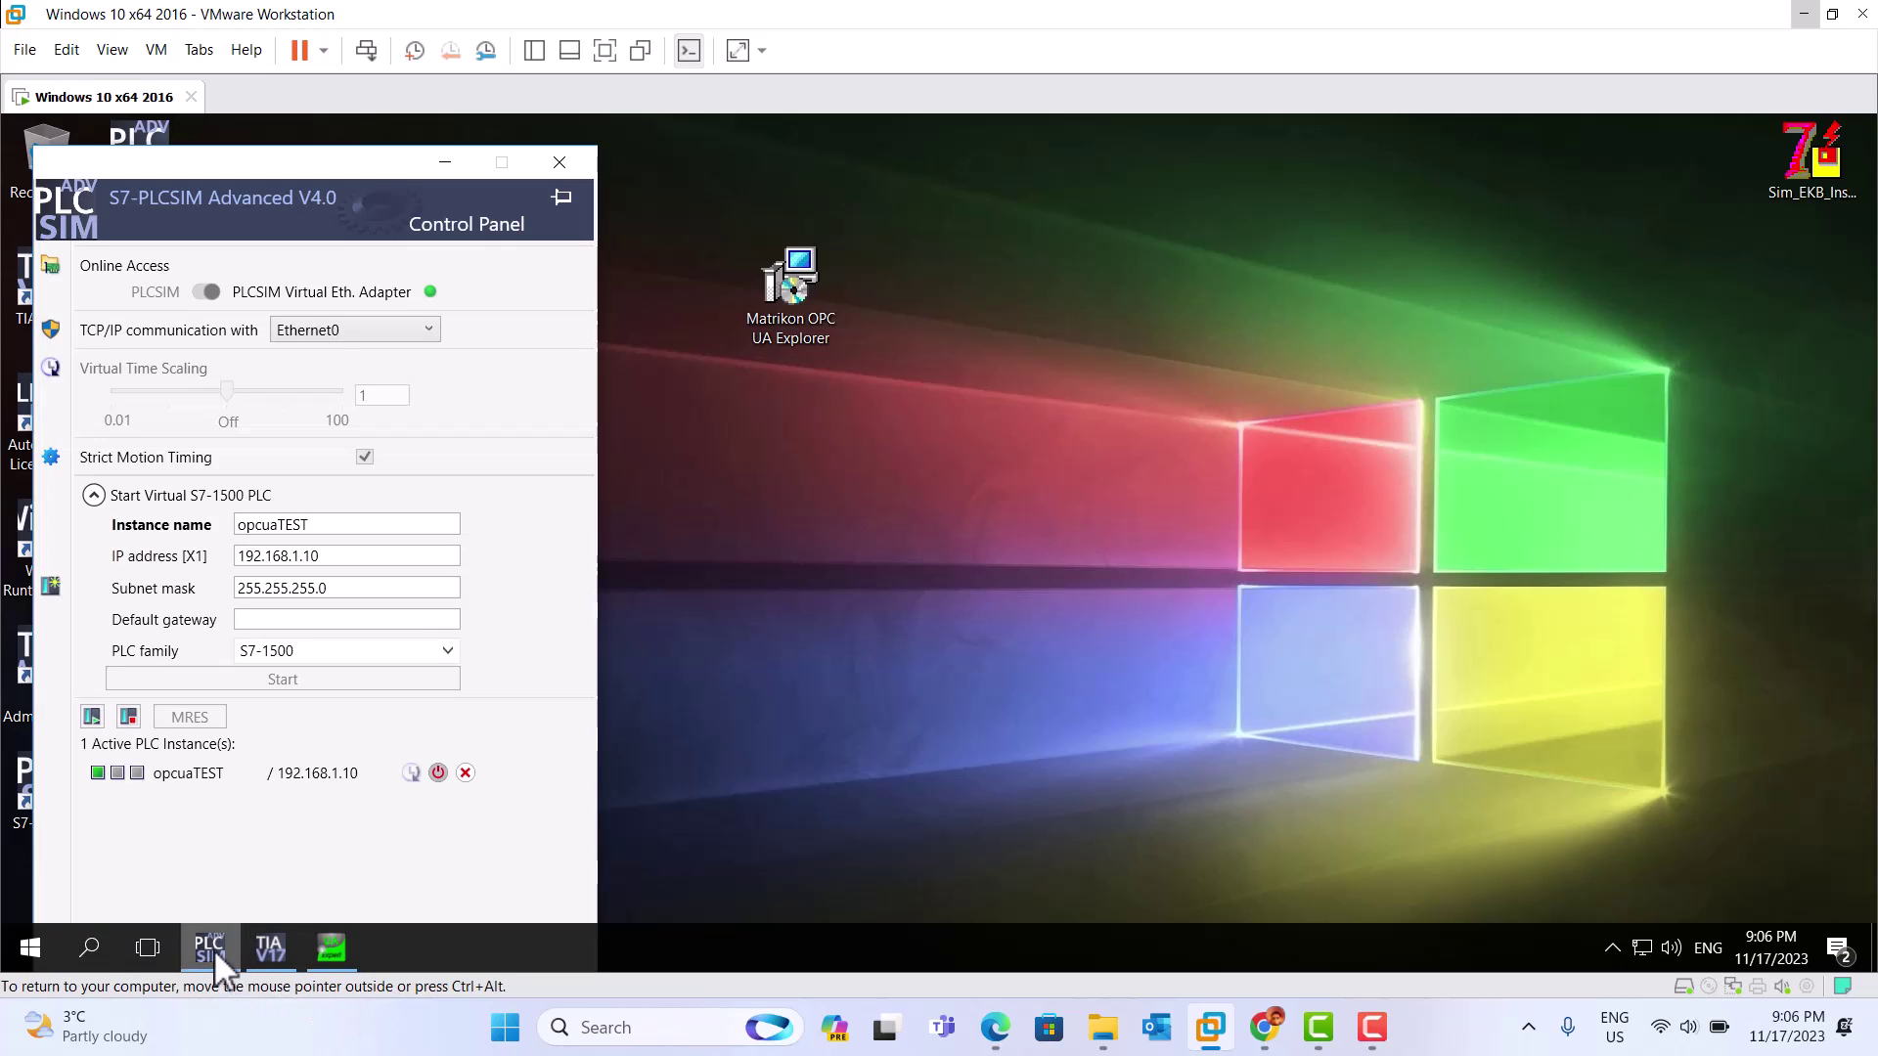
# Step: Minimise TIA Portal and the PLCSIM control panel so the Matrikon OPC UA Explorer Home page shows
pyautogui.click(270, 951)
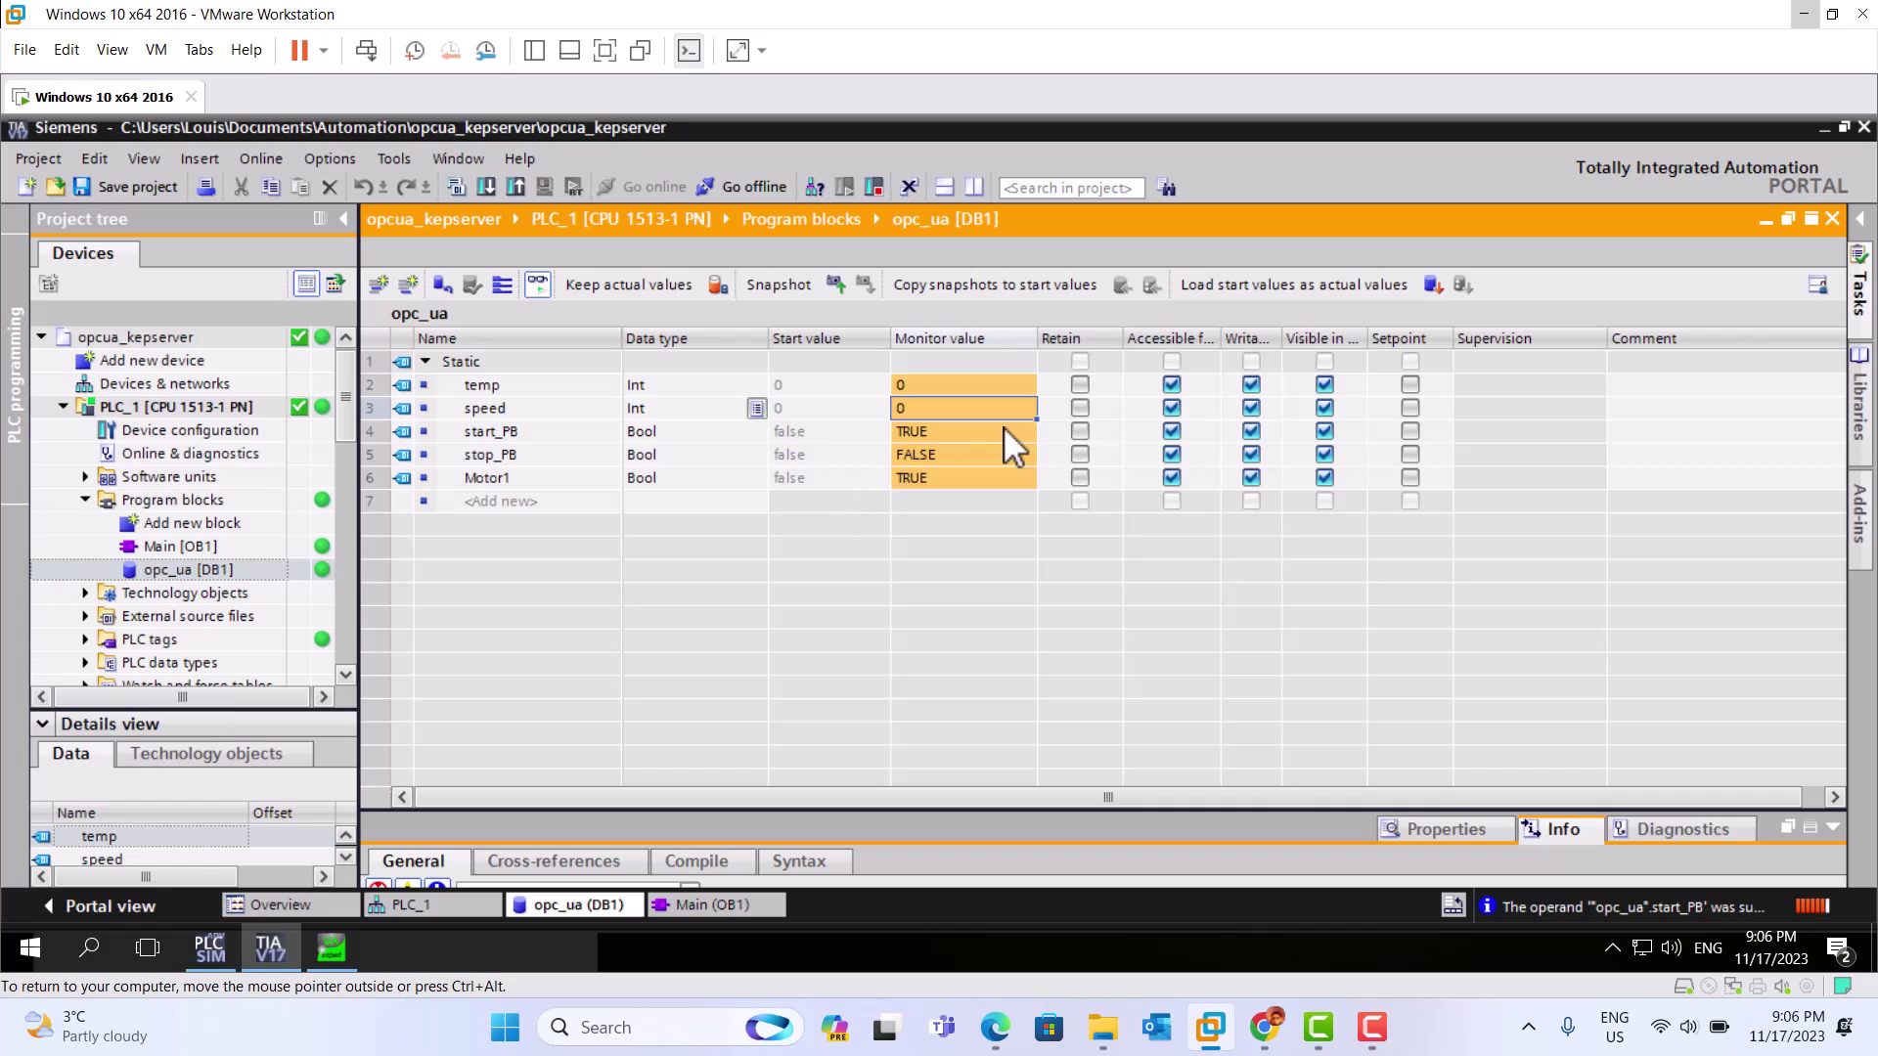
pyautogui.click(1825, 128)
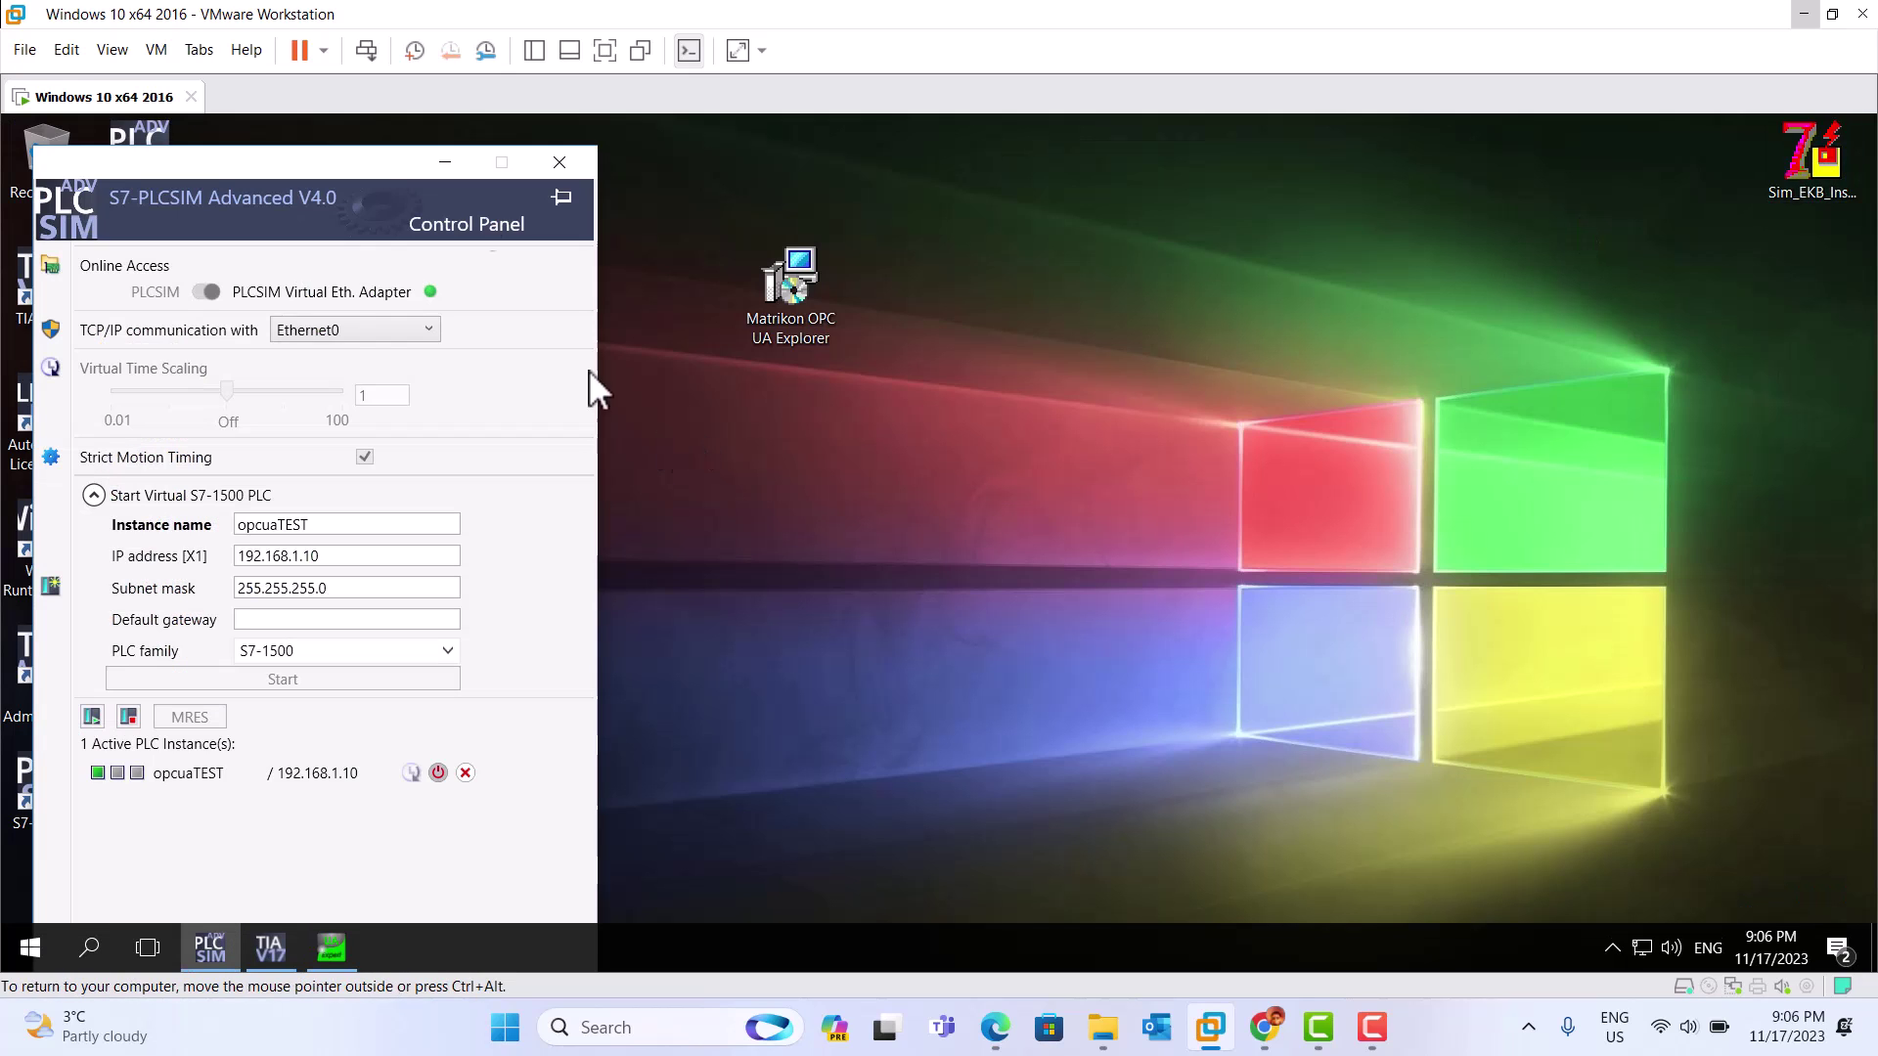
pyautogui.click(444, 166)
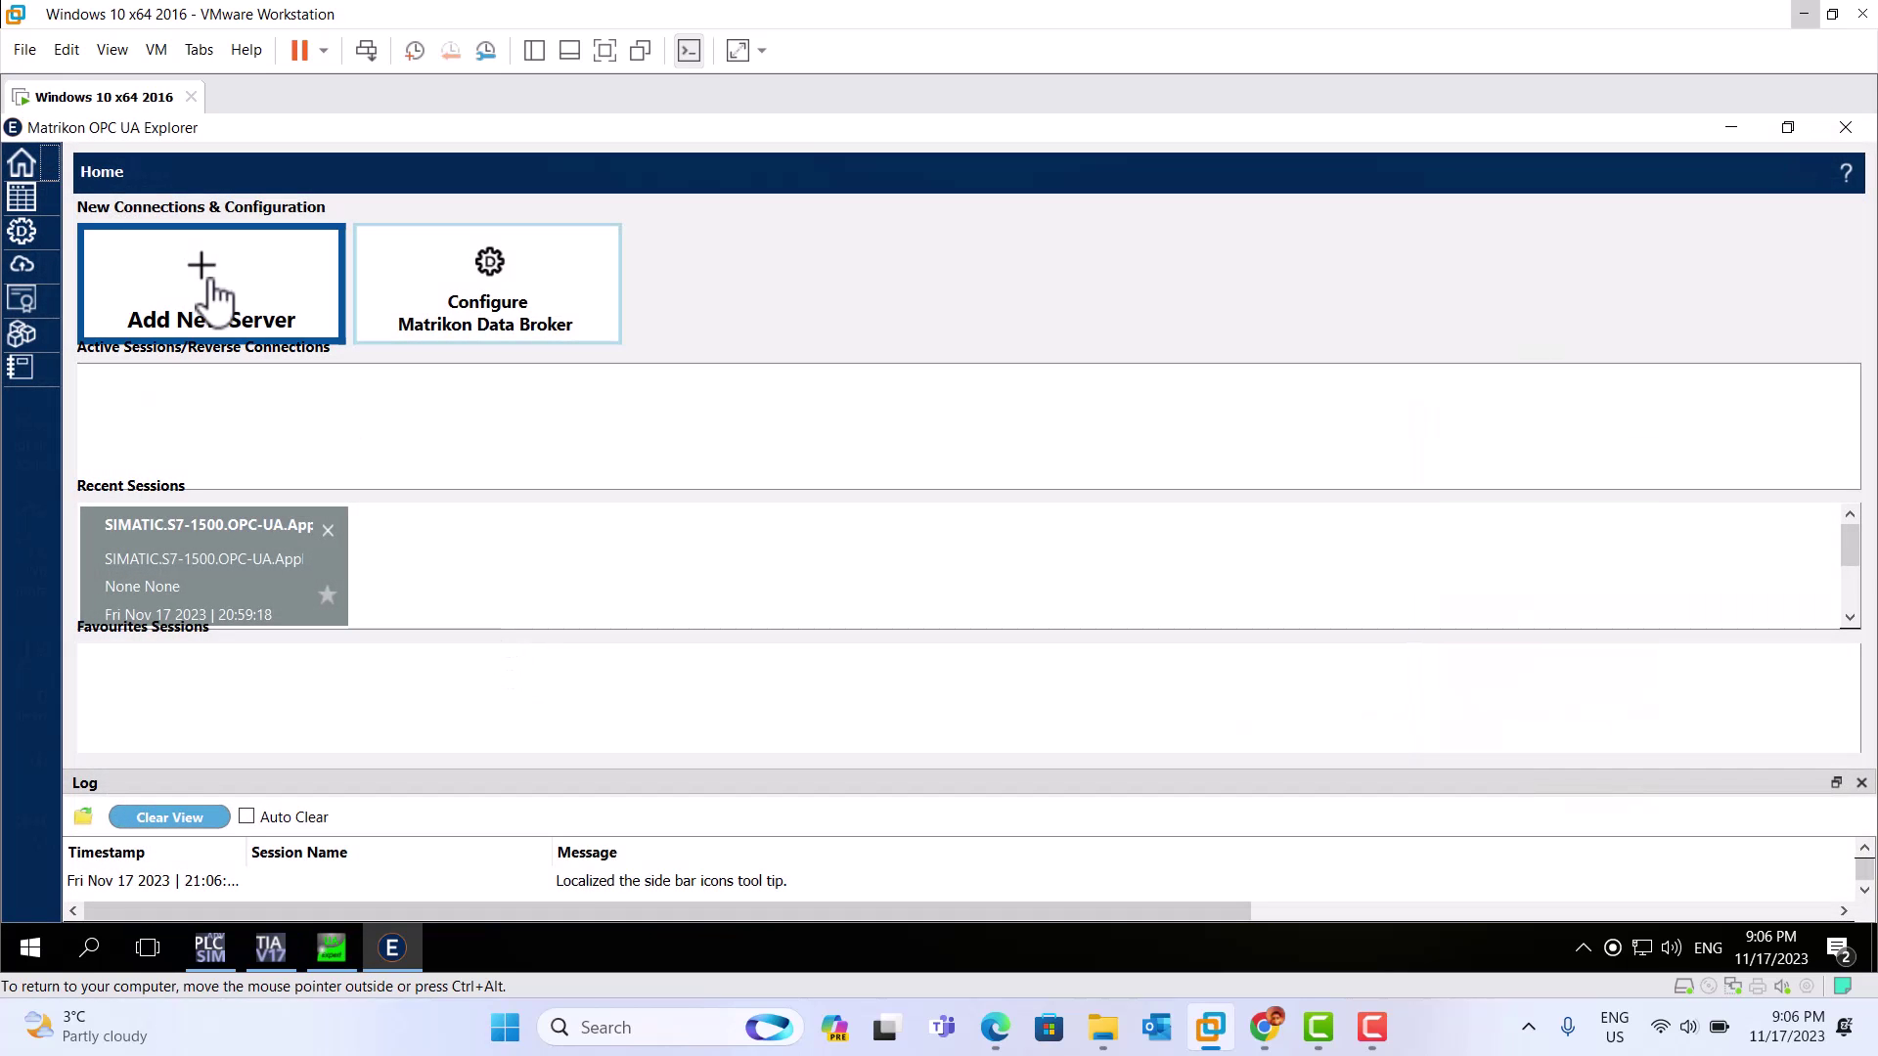
# Step: Start a new server connection in Matrikon using the Manual URL method, then bring TIA Portal forward
pyautogui.click(218, 298)
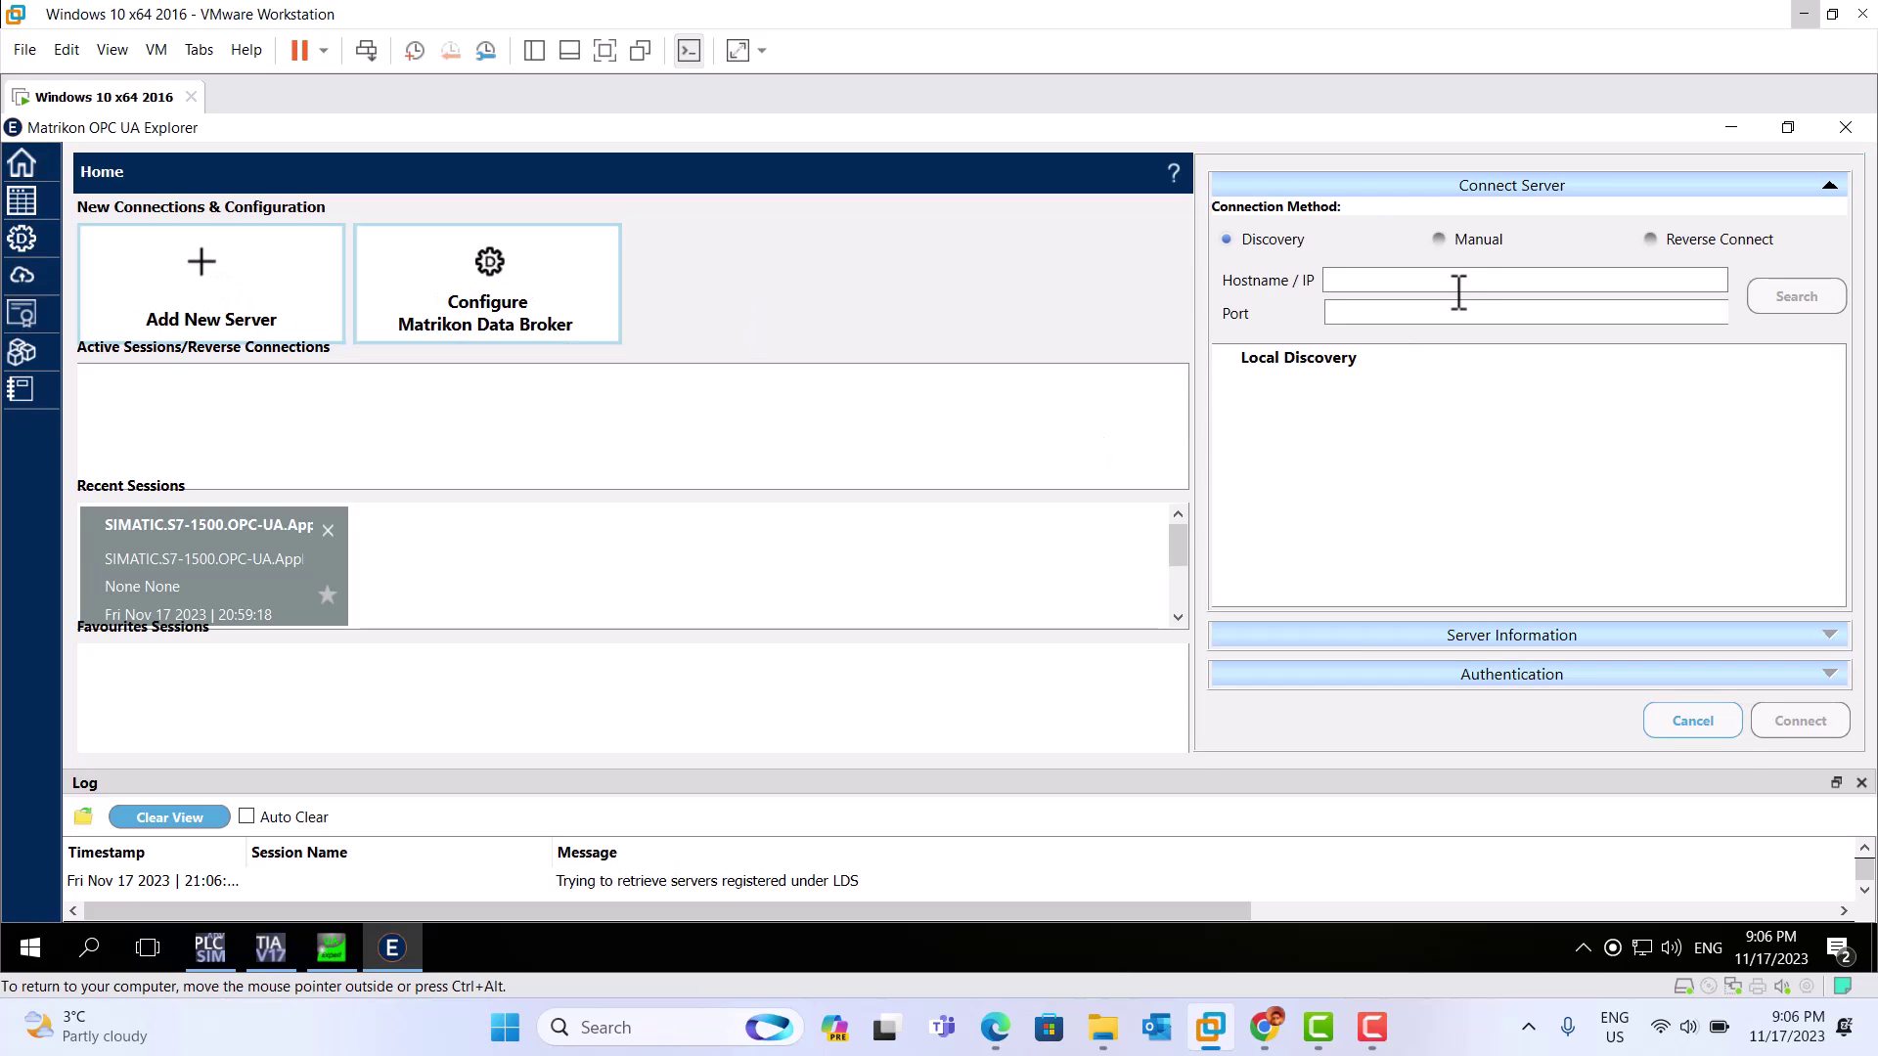
pyautogui.click(1442, 245)
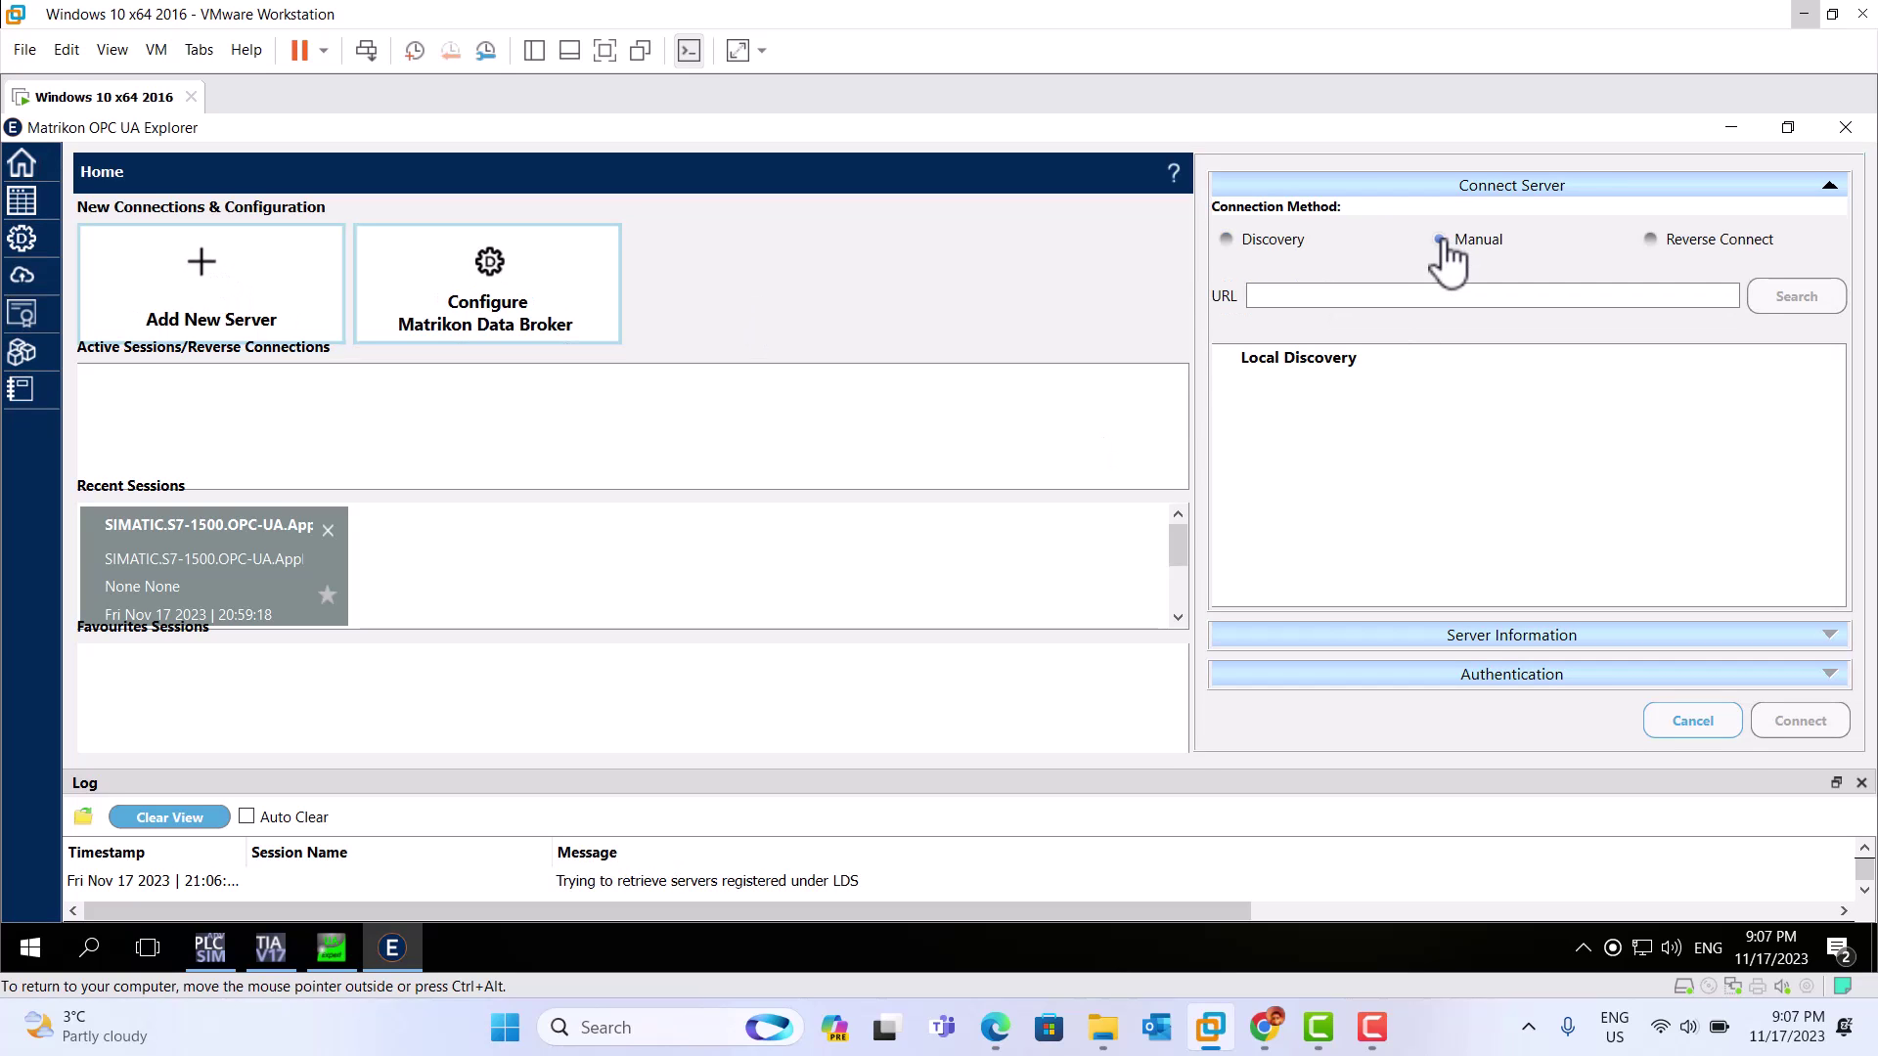
pyautogui.click(270, 949)
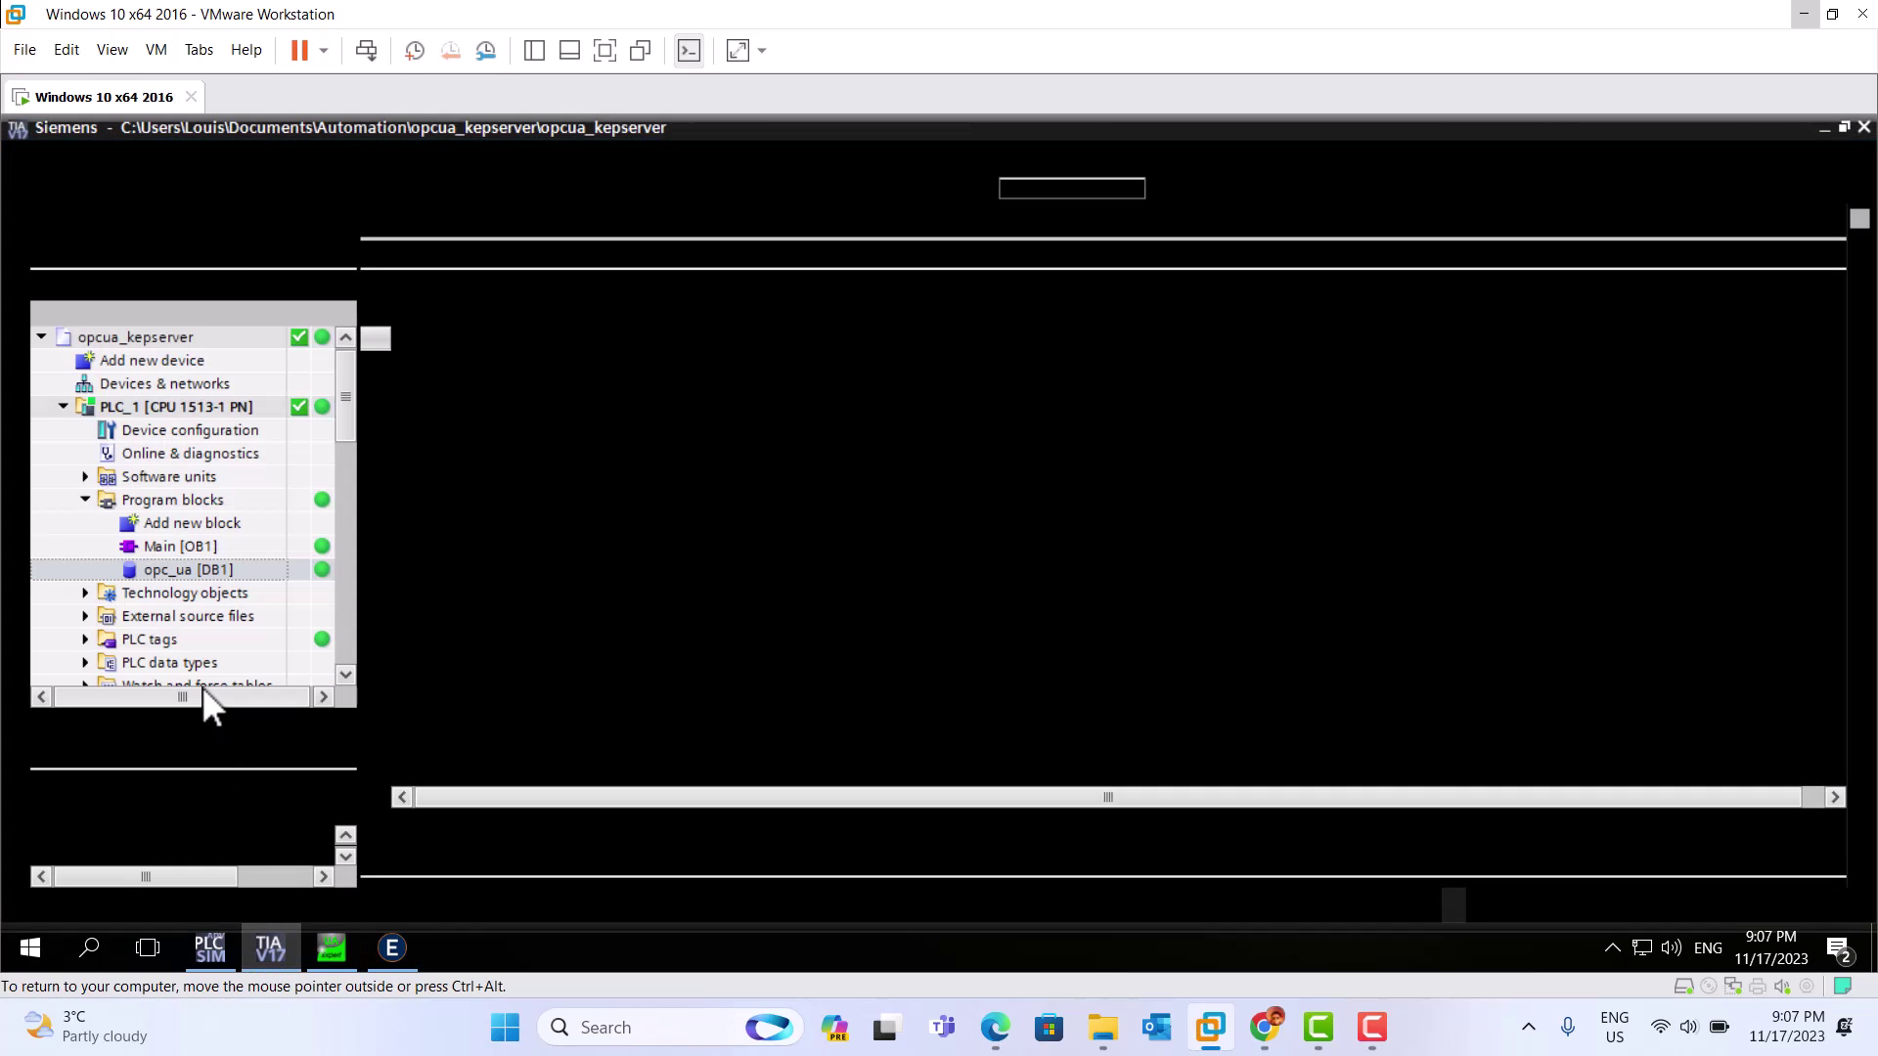
# Step: Copy PLC_1's OPC UA server address opc.tcp://192.168.1.10:4840 from its properties and return to Matrikon
pyautogui.rightClick(160, 411)
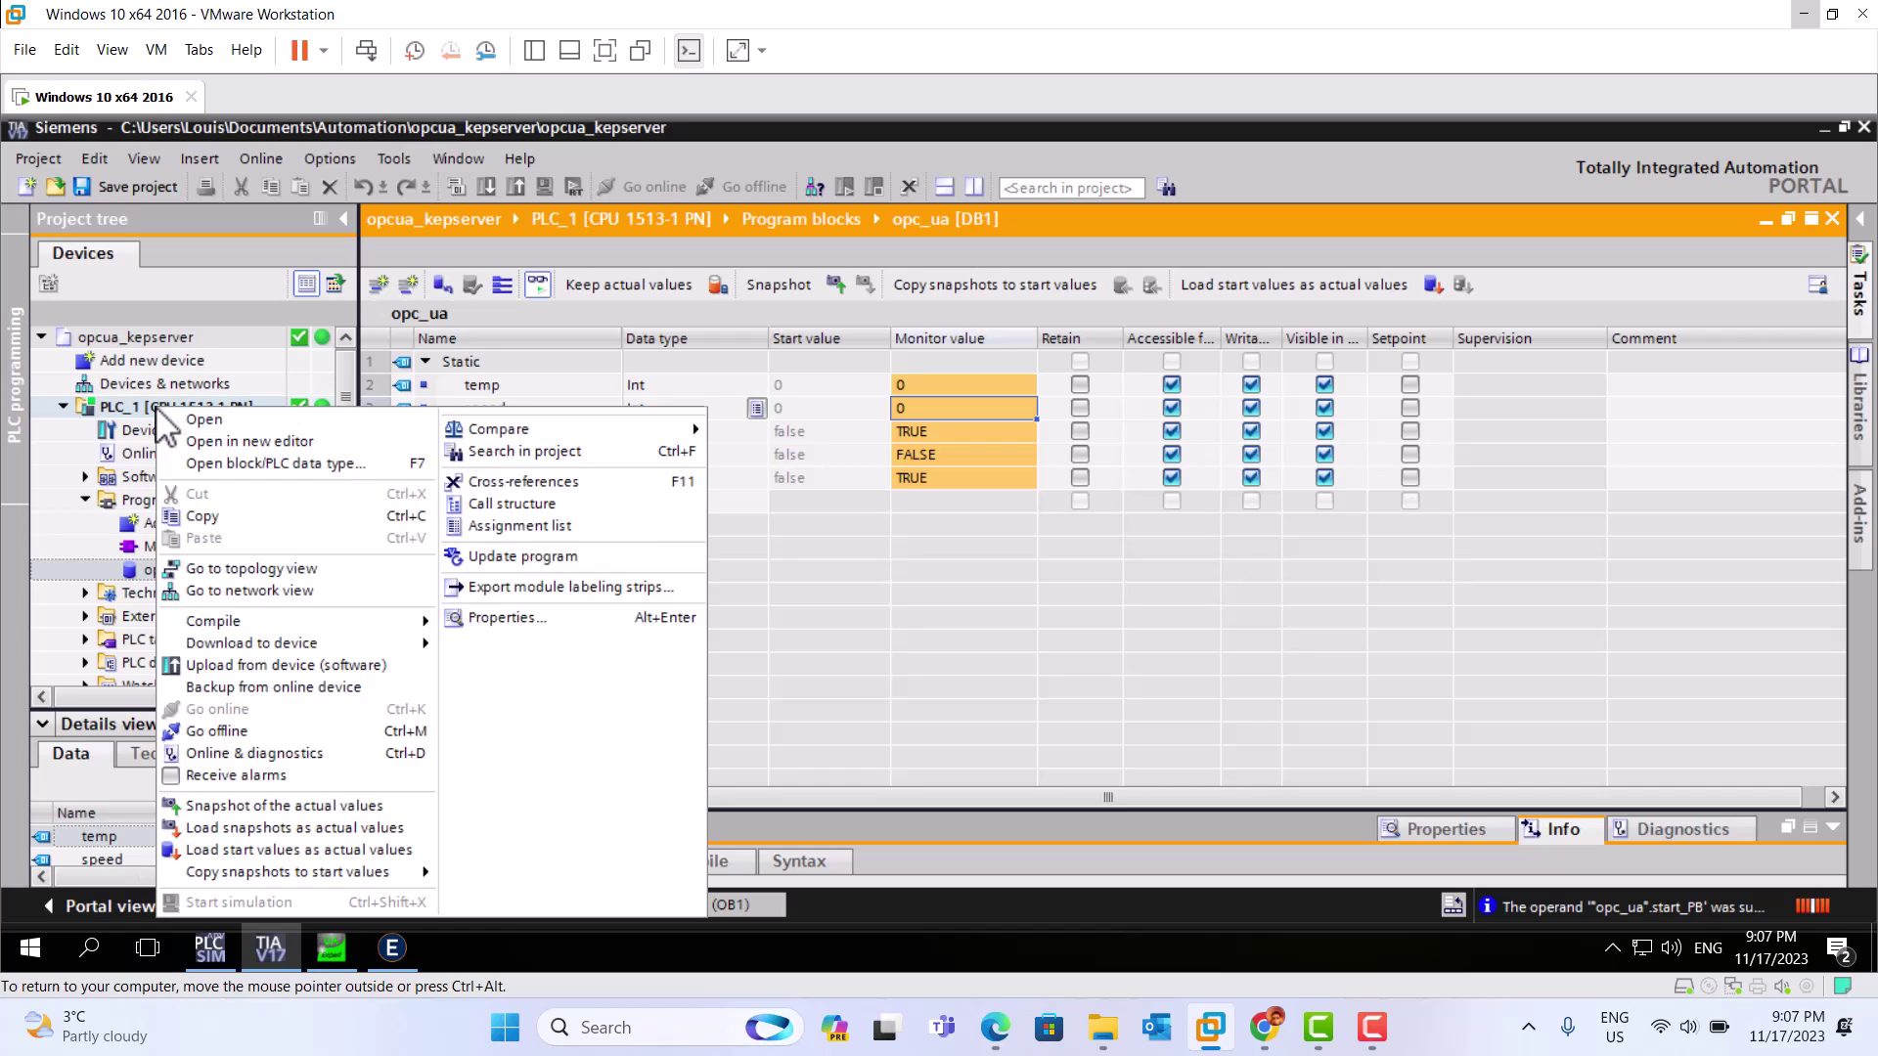
pyautogui.click(479, 622)
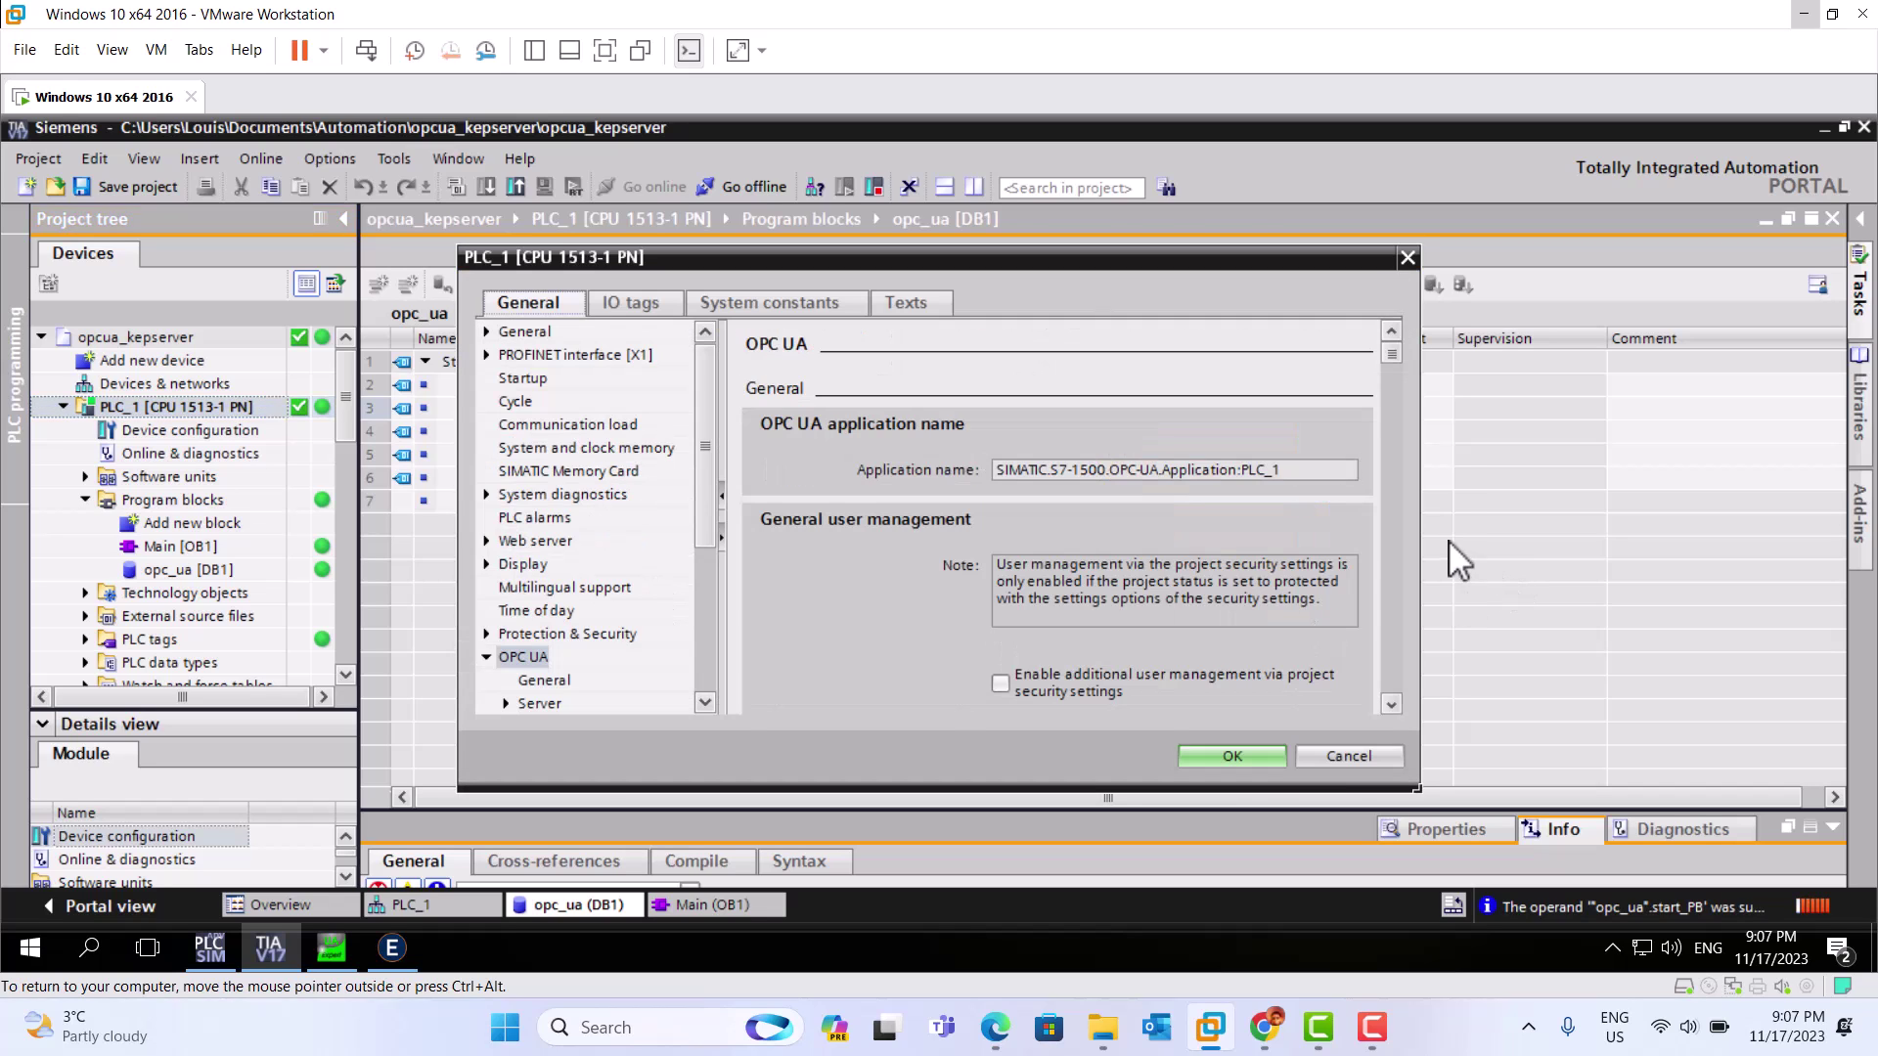
pyautogui.scroll(-10, 1390, 520)
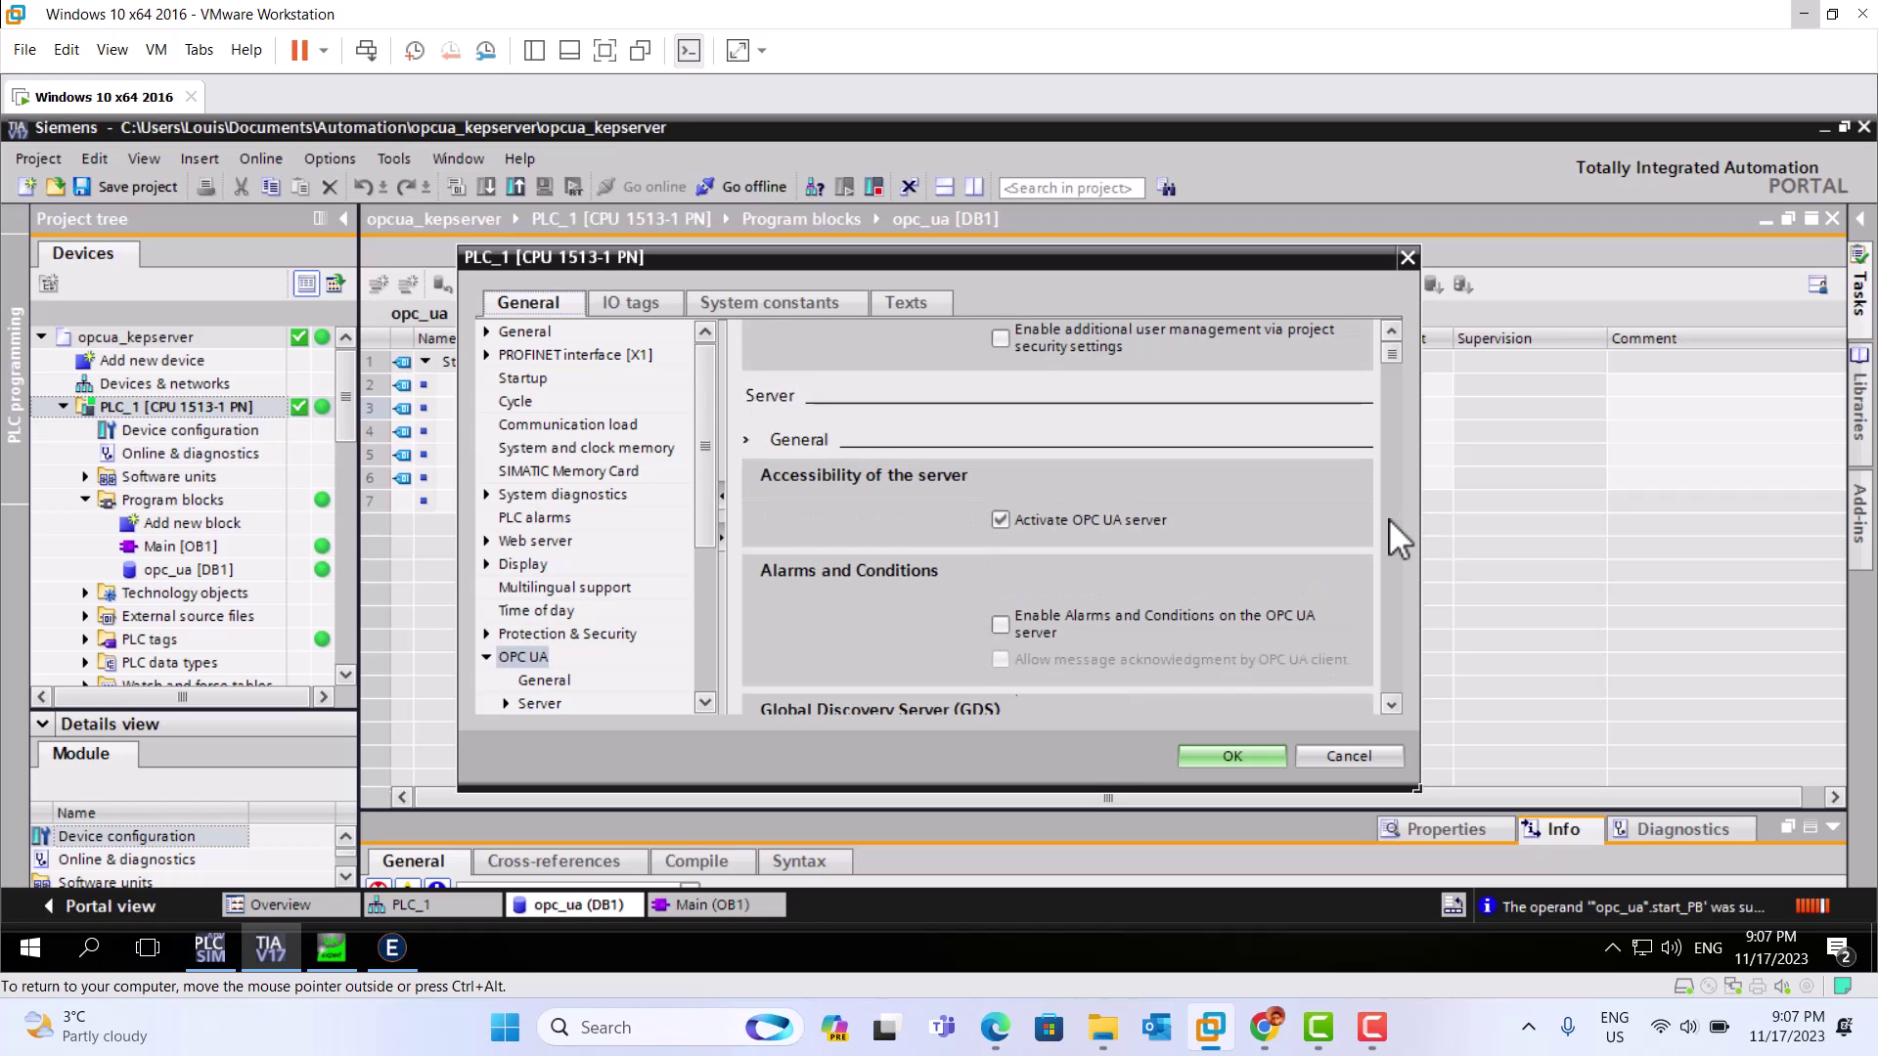
pyautogui.click(924, 547)
pyautogui.click(926, 548)
pyautogui.rightClick(925, 548)
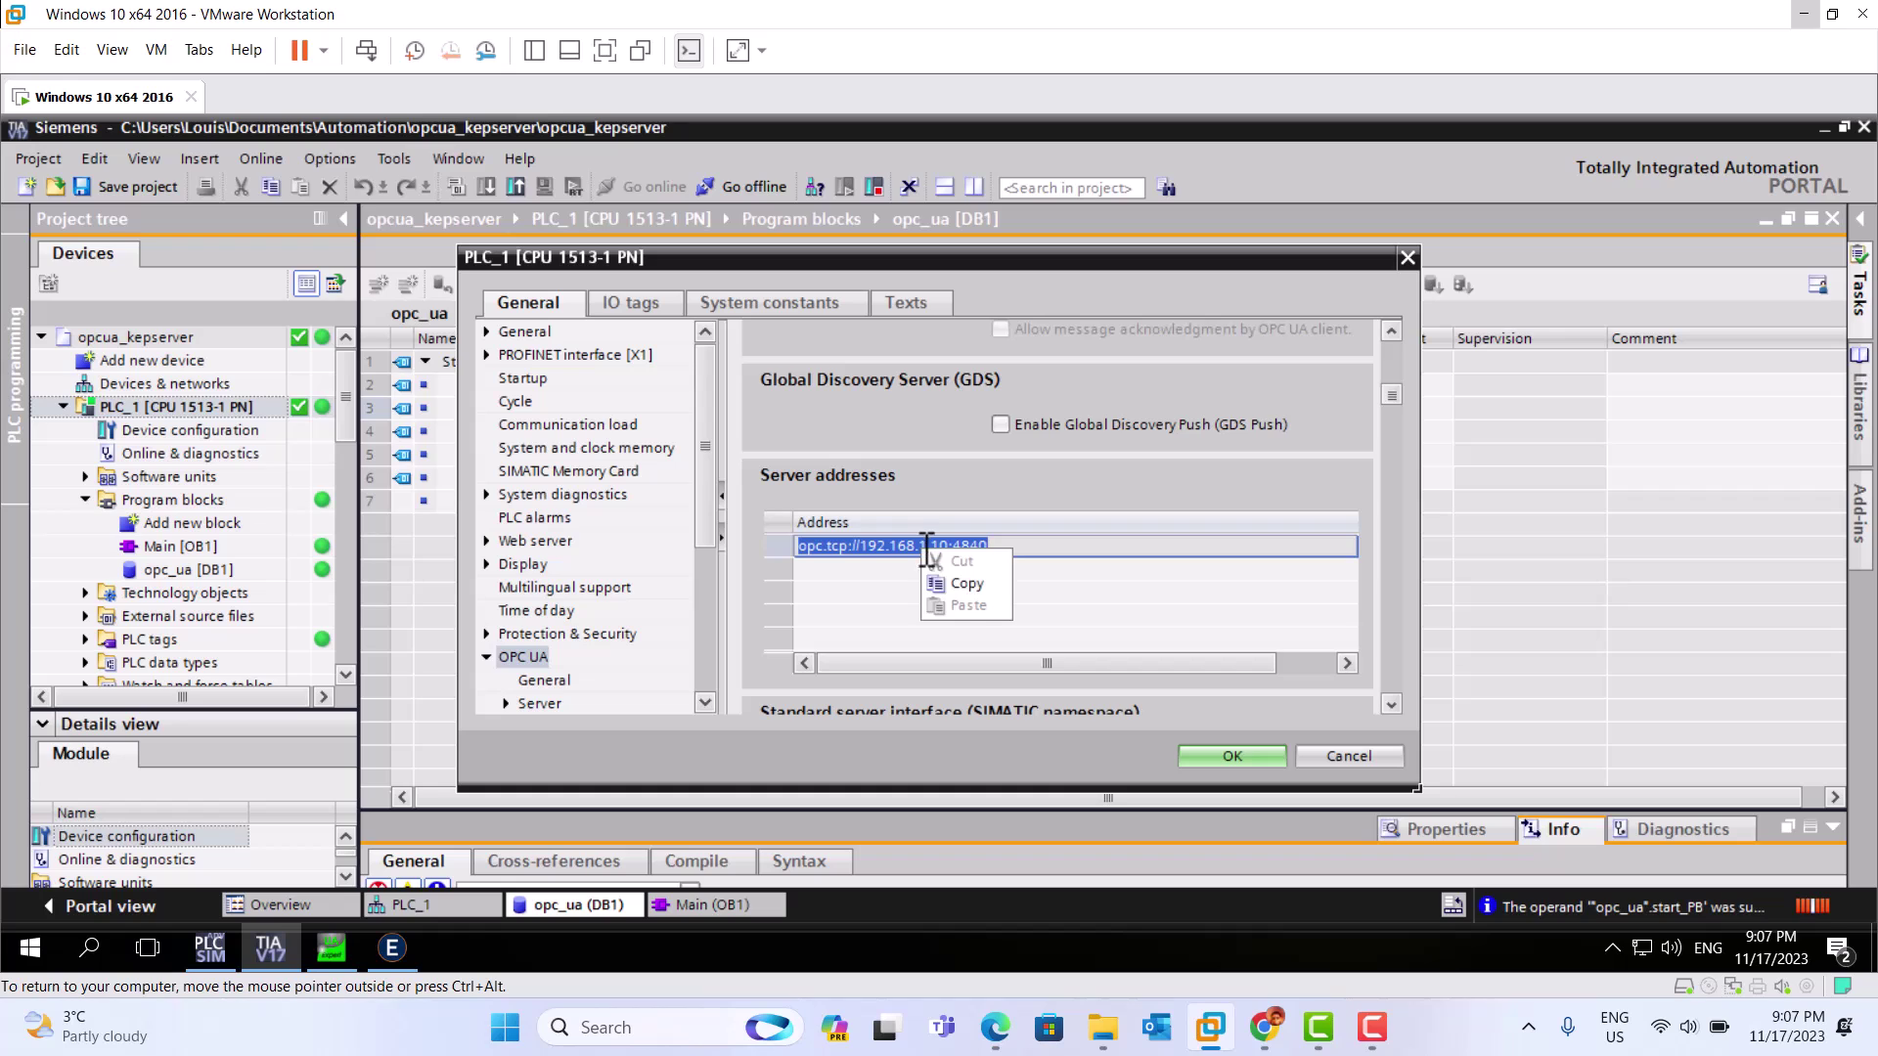
pyautogui.click(955, 579)
pyautogui.click(1212, 755)
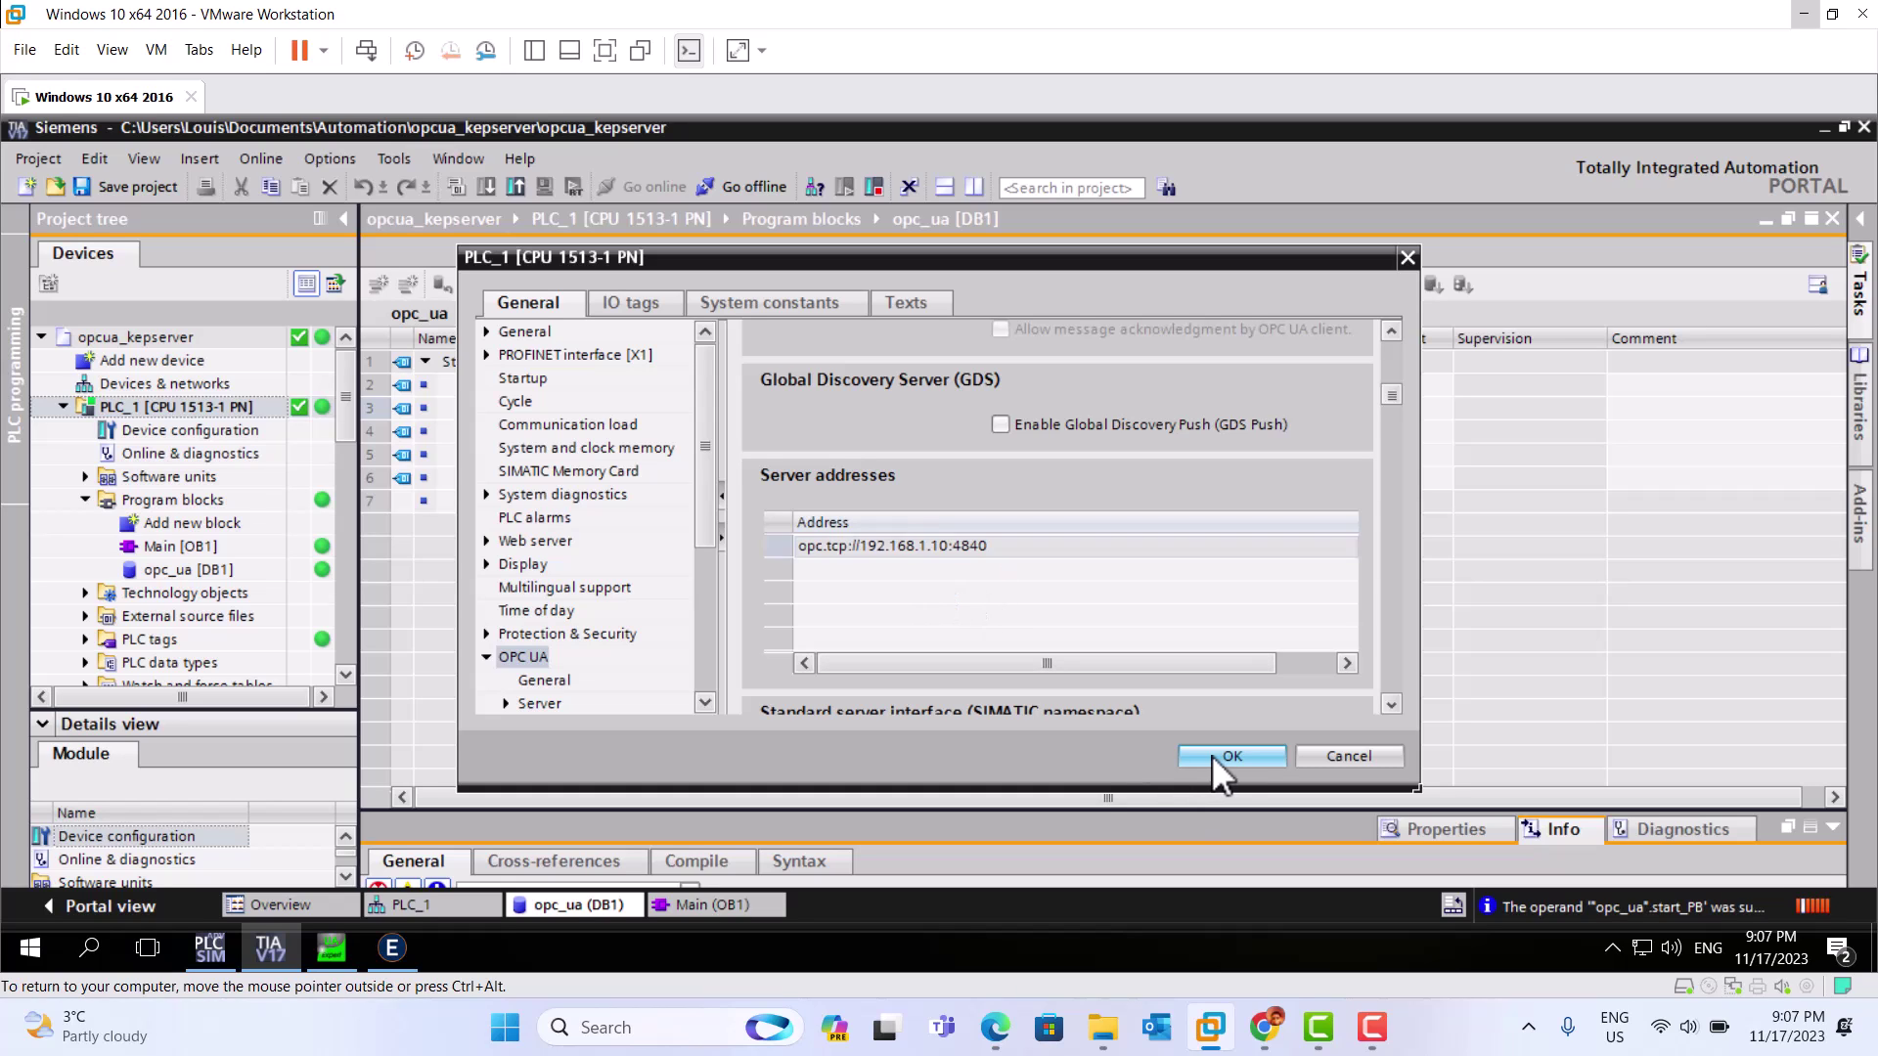
pyautogui.click(390, 948)
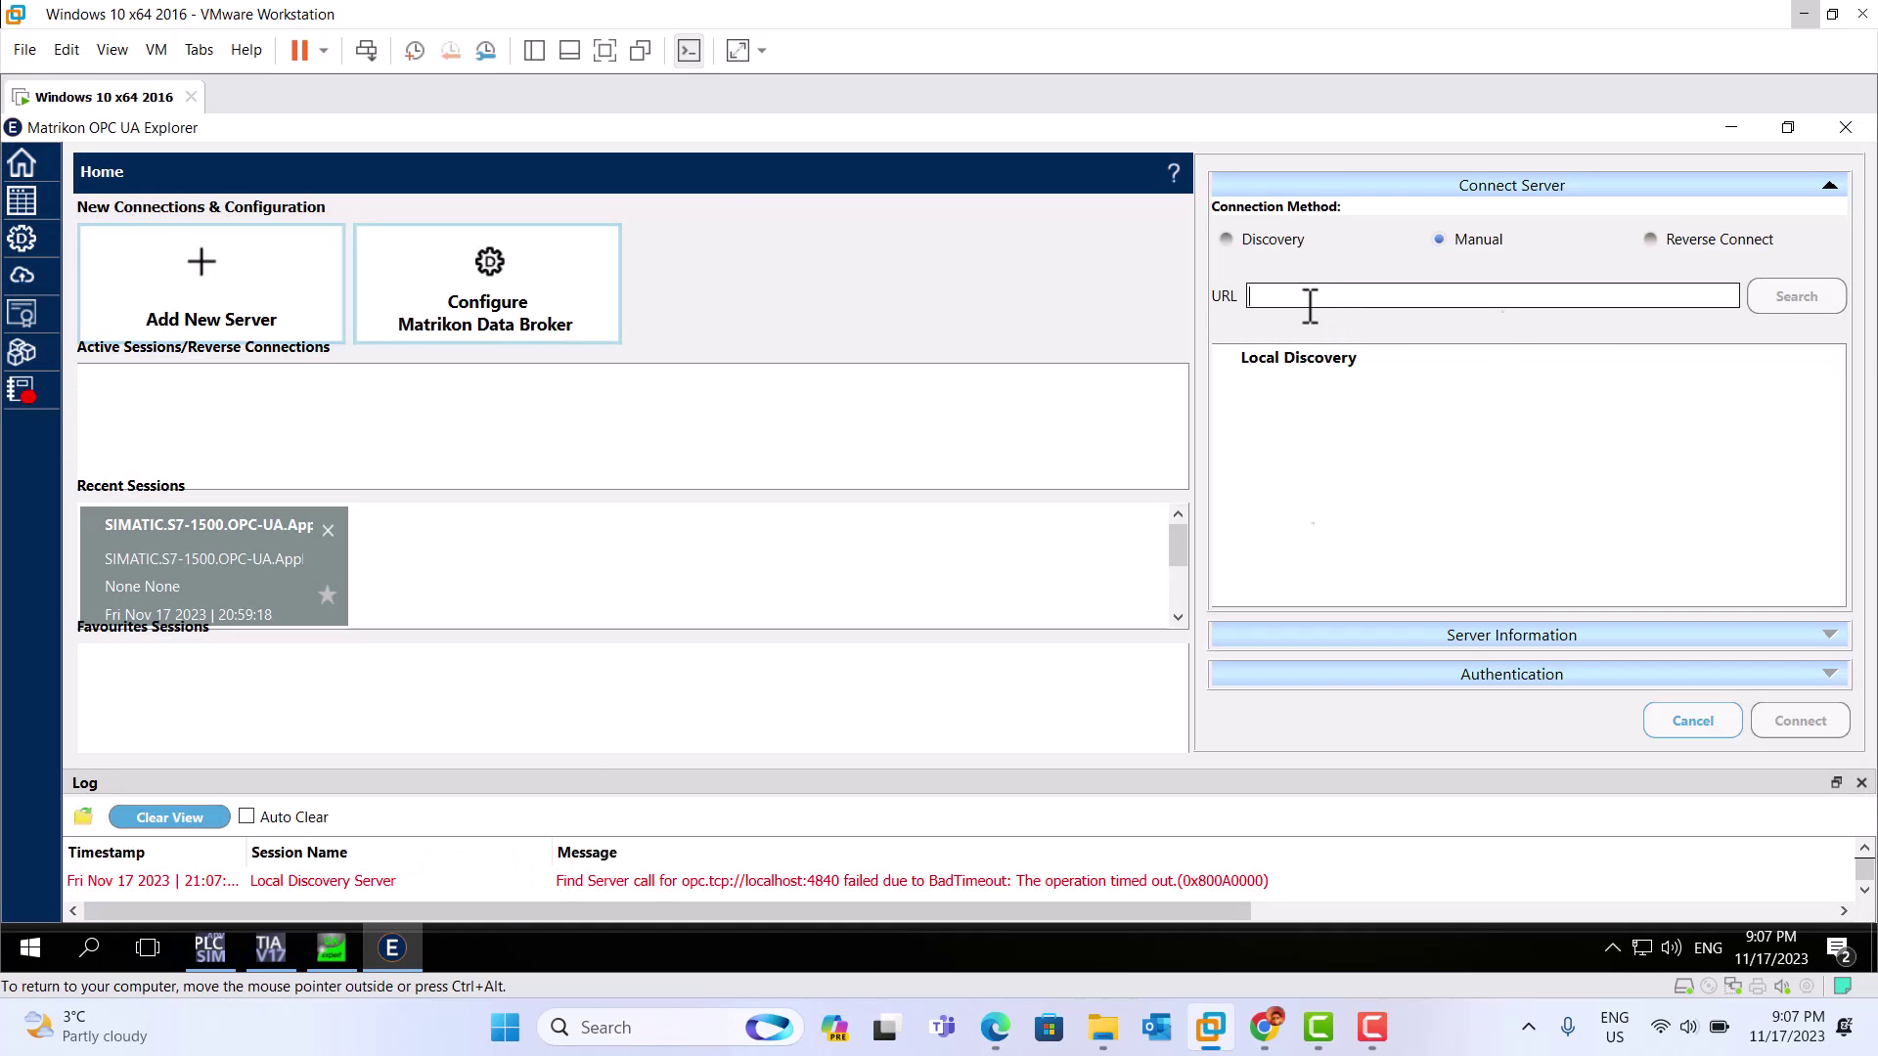
# Step: Paste opc.tcp://192.168.1.10:4840, search, and select PLC_1's None - None endpoint with anonymous login
pyautogui.rightClick(1310, 305)
pyautogui.click(1367, 442)
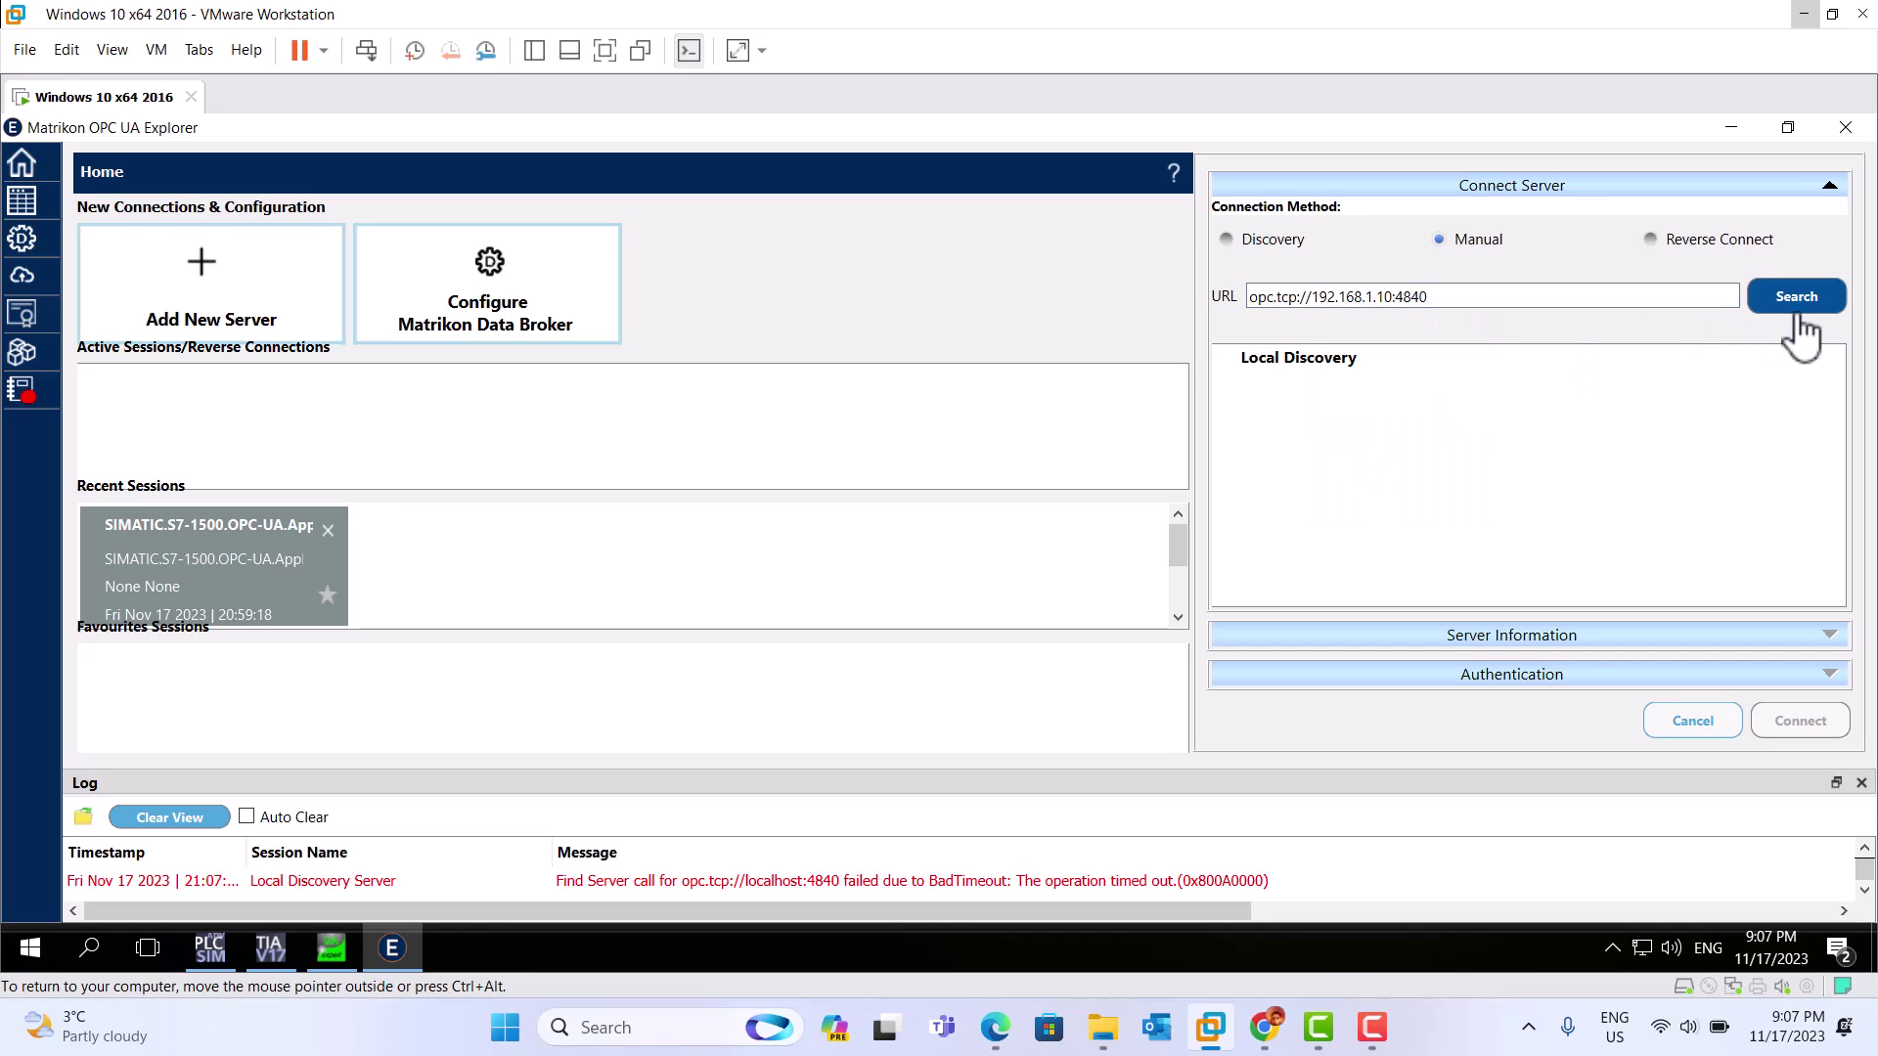
pyautogui.click(1790, 315)
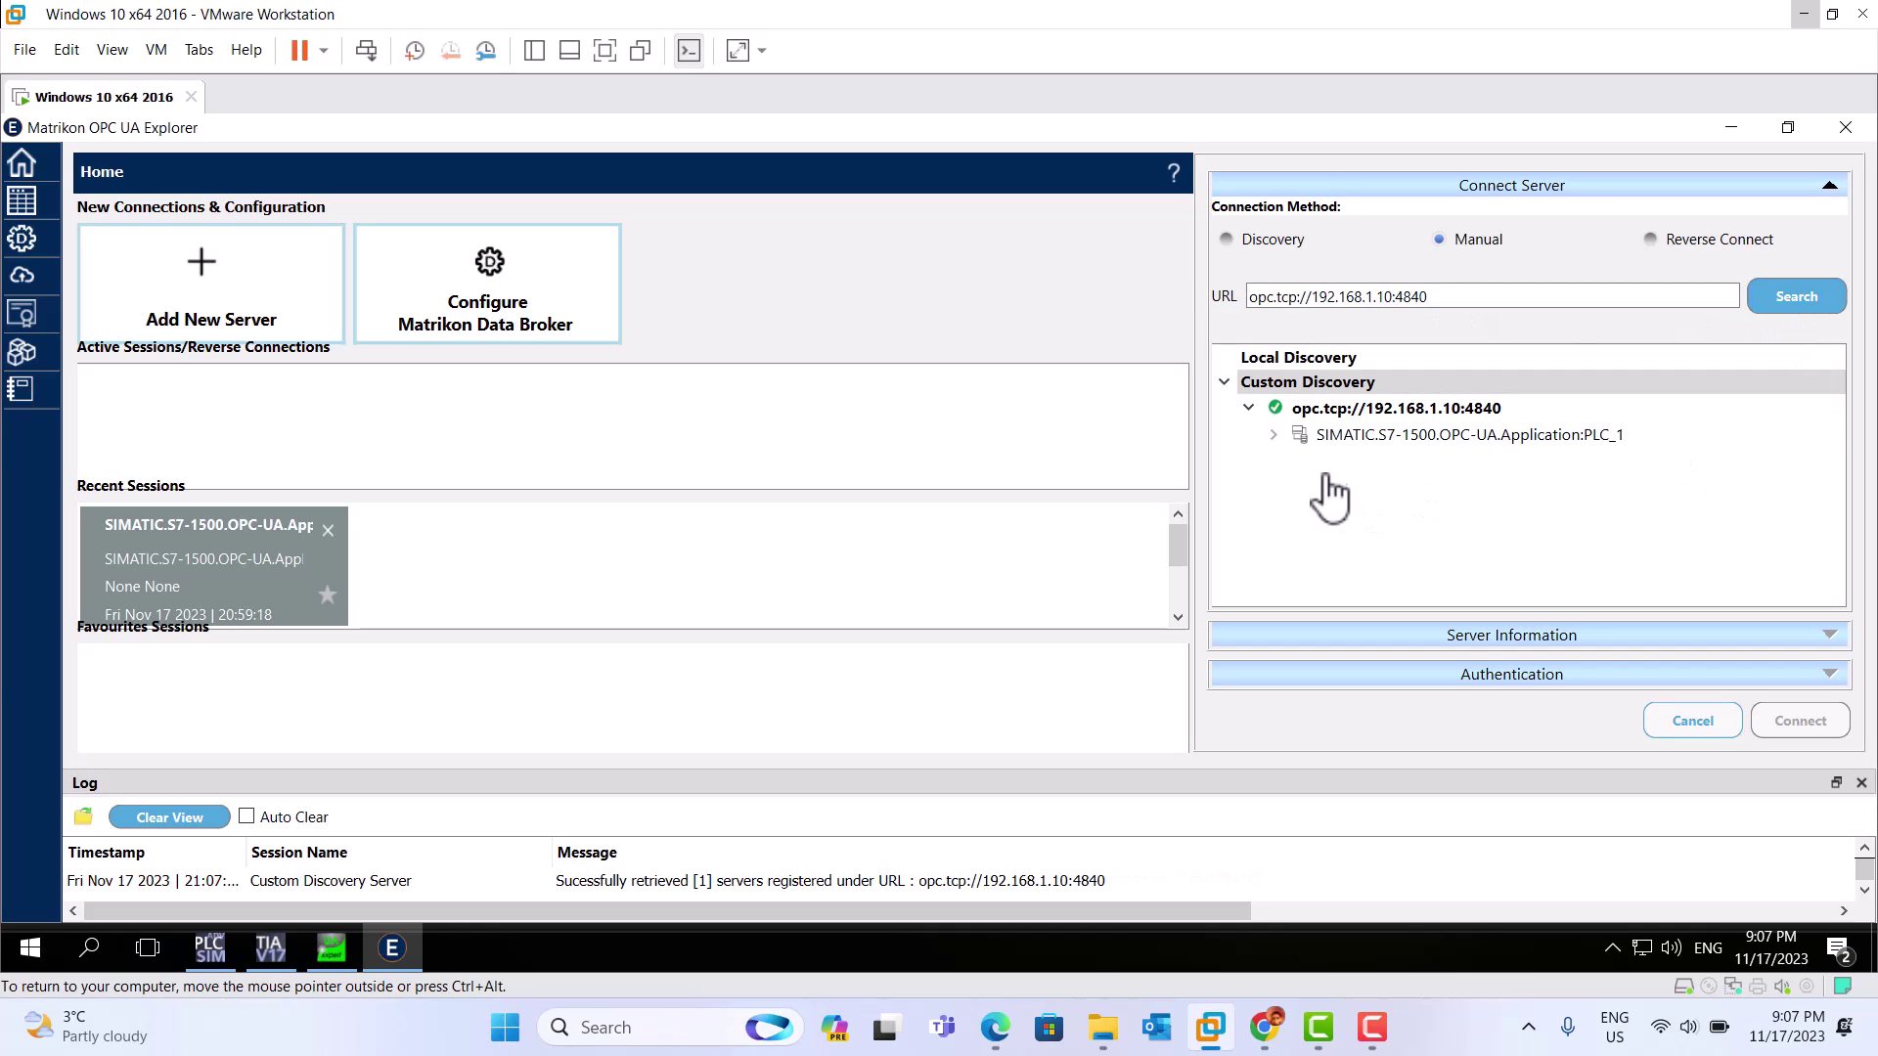
pyautogui.click(1275, 435)
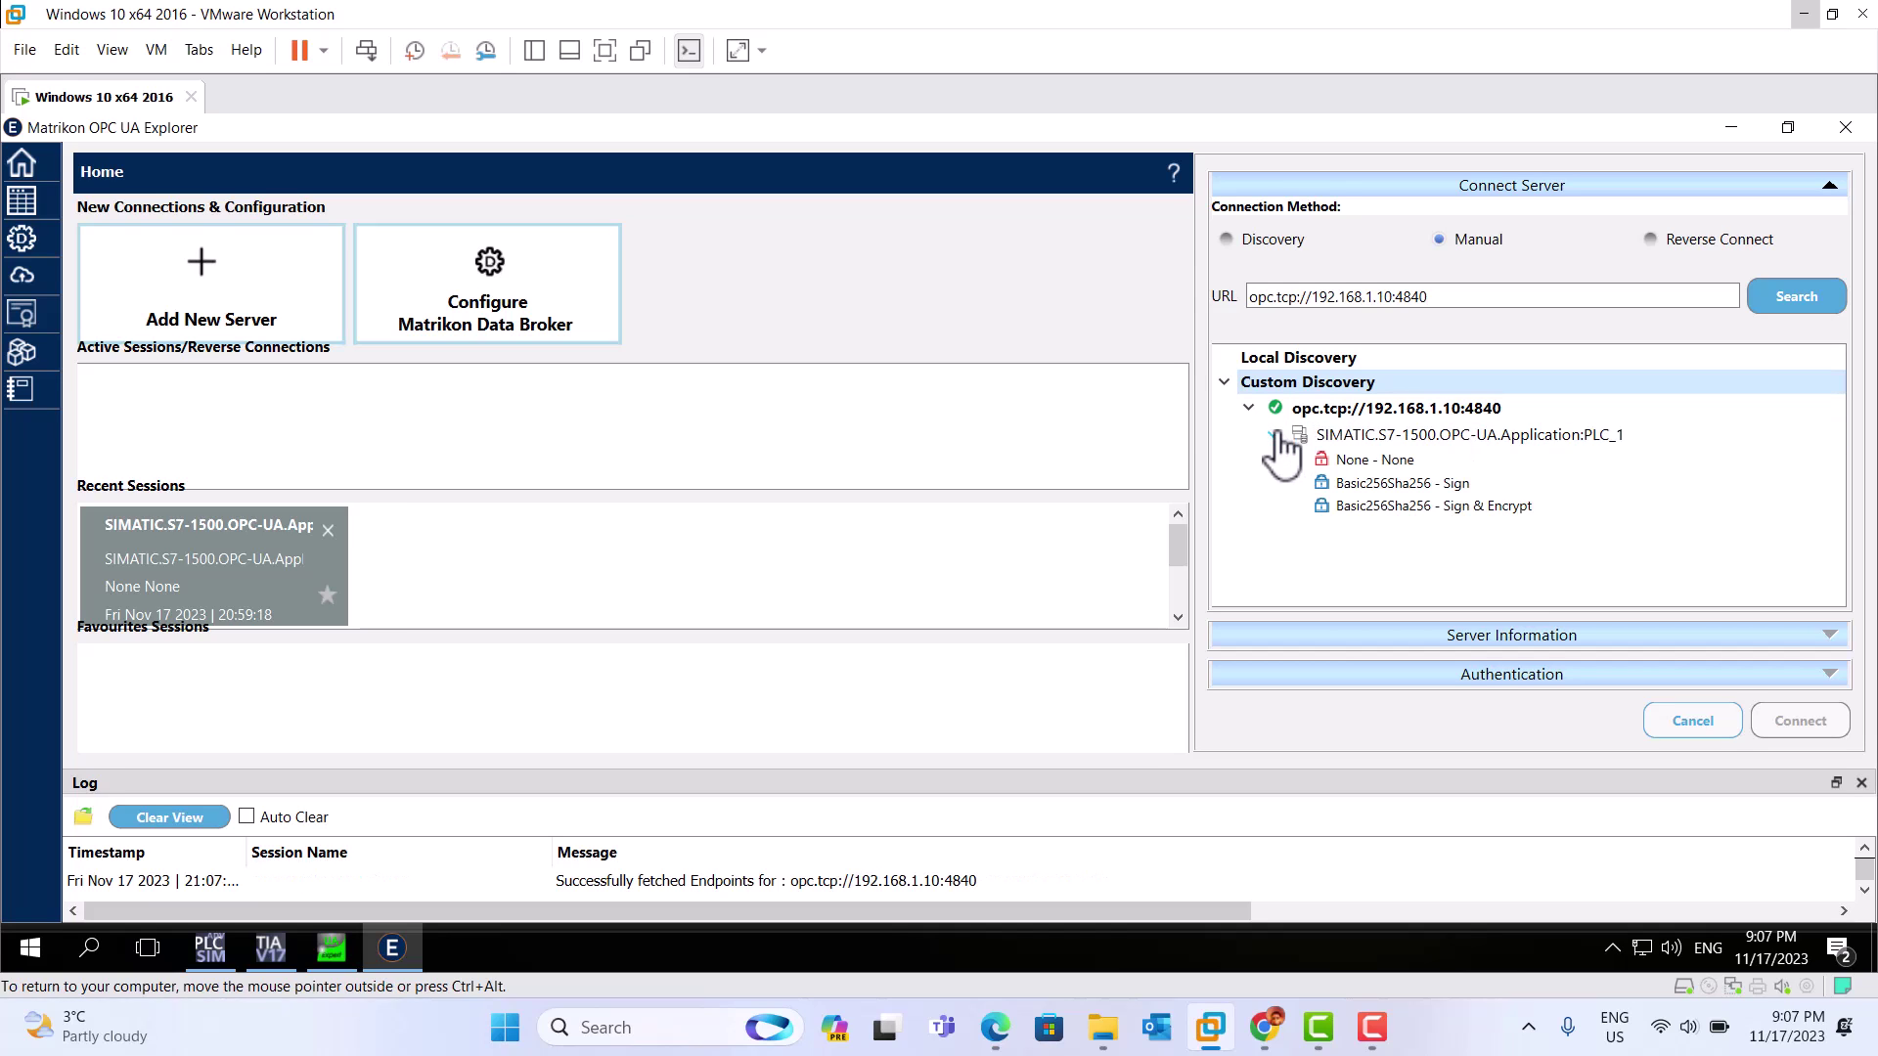
pyautogui.click(1357, 463)
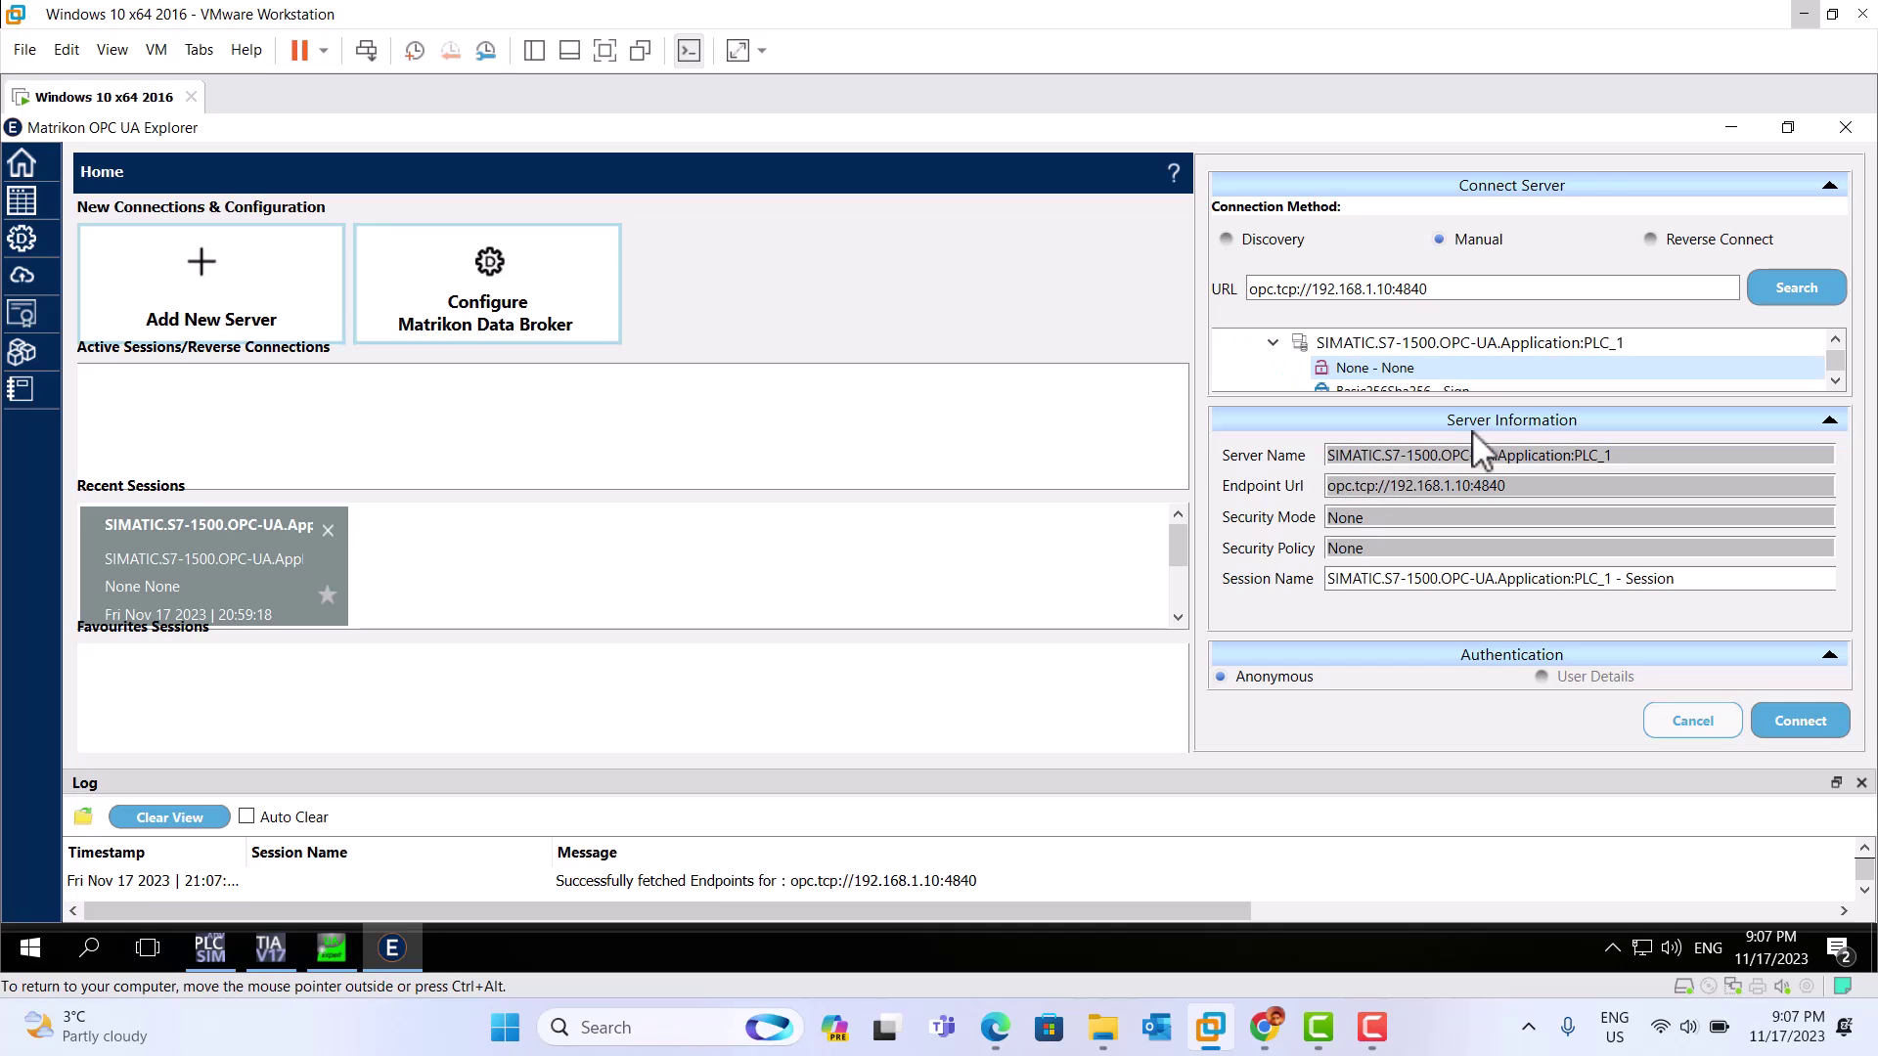
# Step: Connect a session to PLC_1 and expand the Objects and PLC_1 nodes in the address space
pyautogui.click(1802, 724)
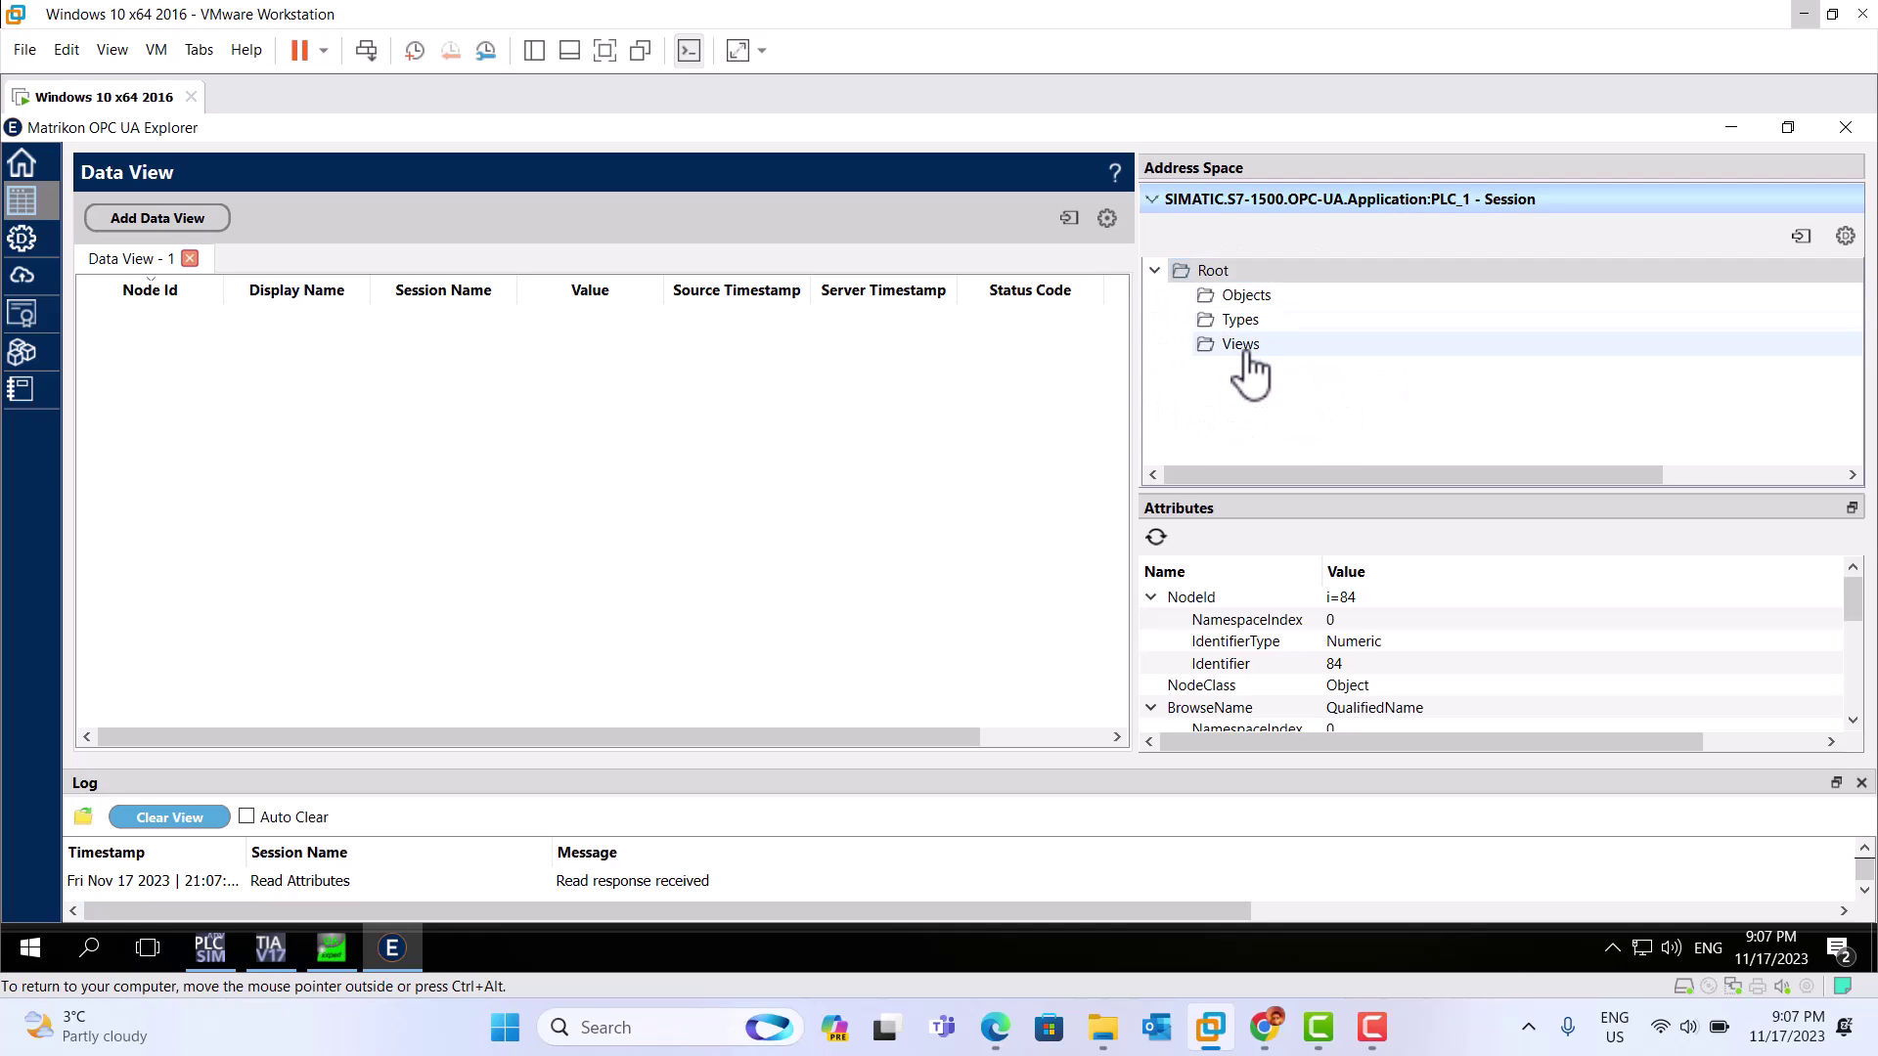
pyautogui.click(1232, 303)
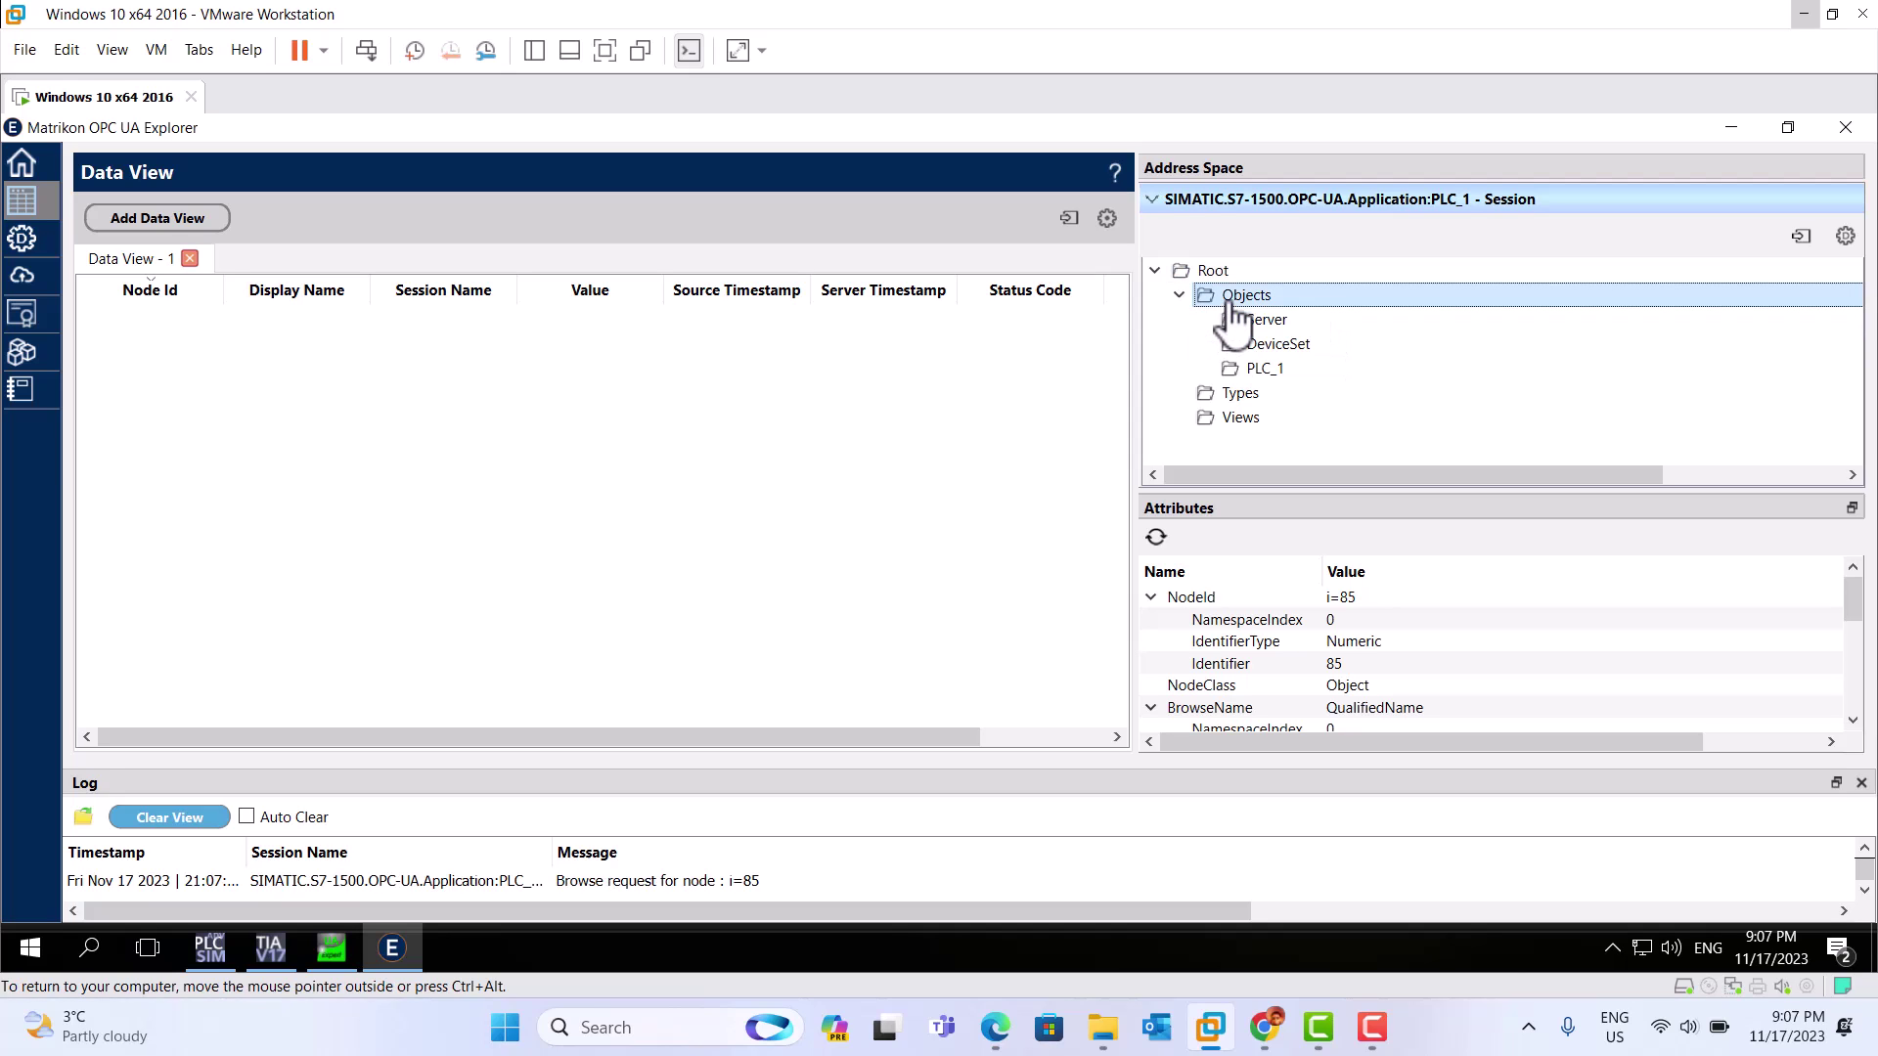
pyautogui.click(1264, 377)
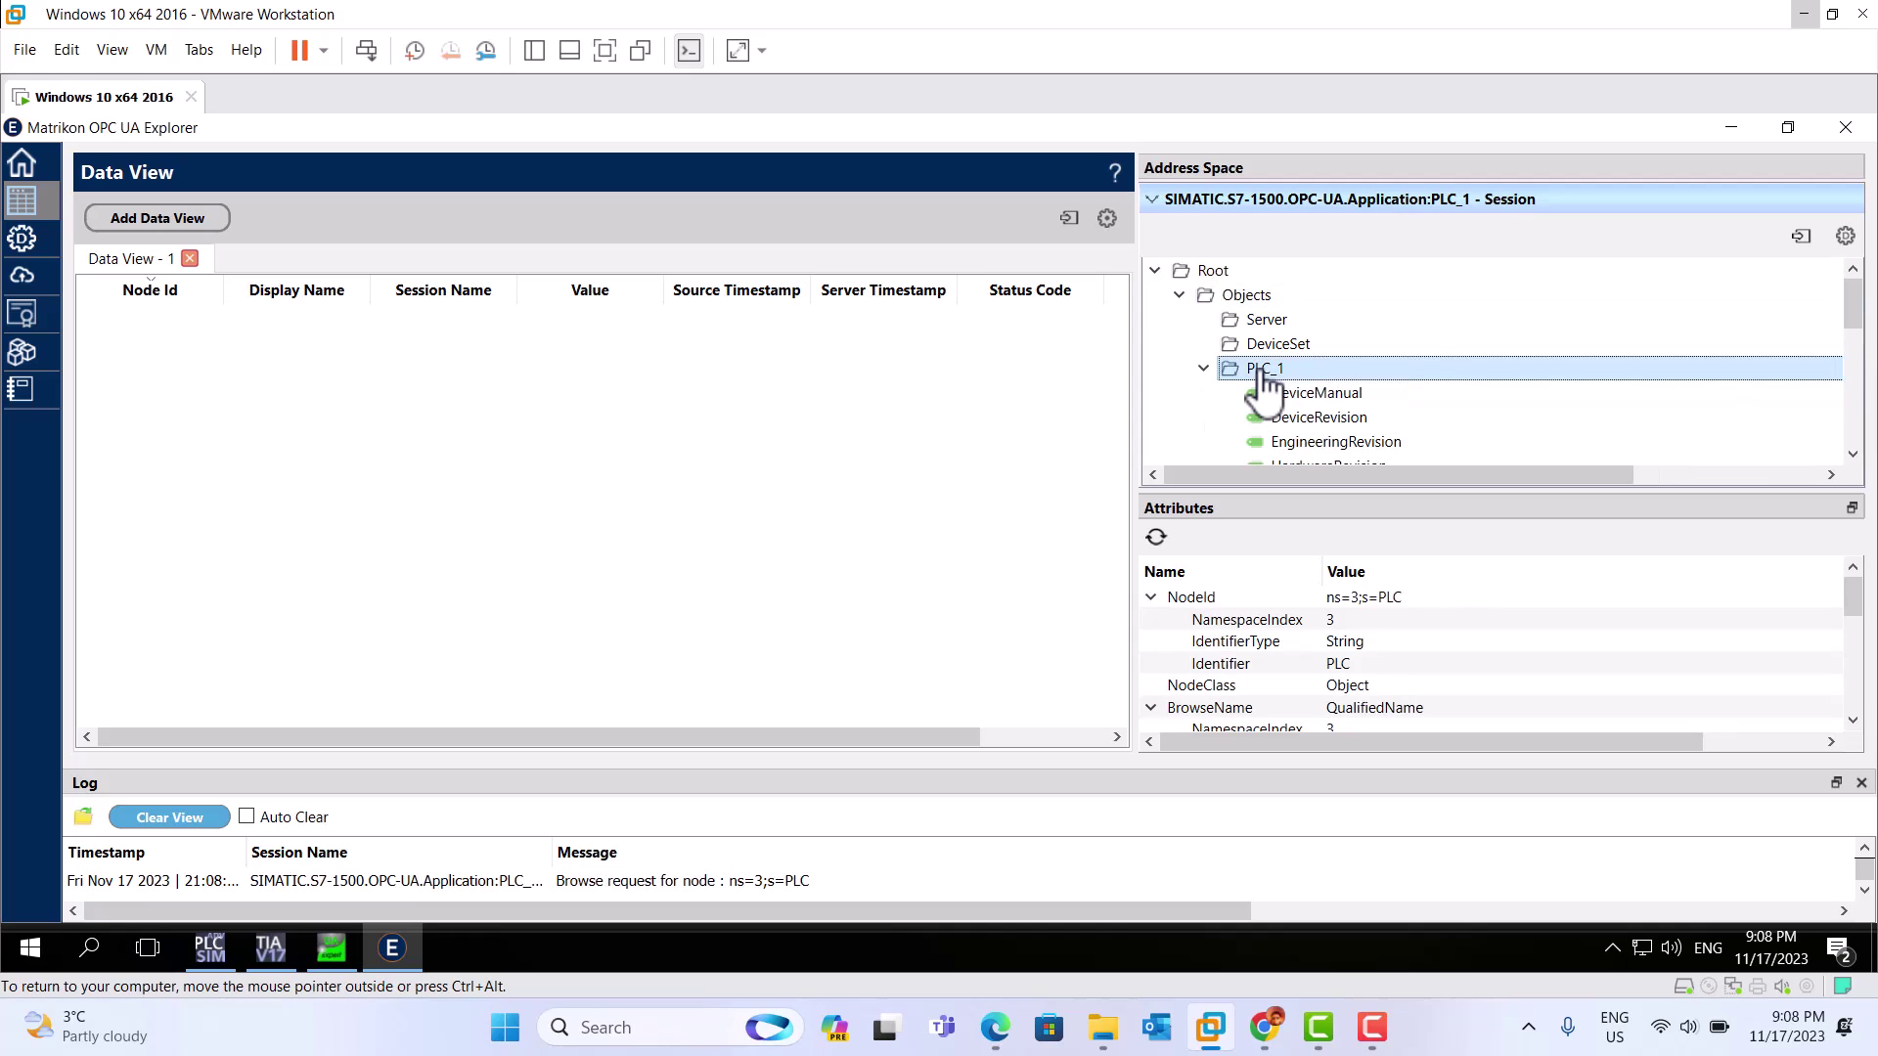
# Step: Expand DataBlocksGlobal to reveal the opc_ua block, then briefly bring up and minimise TIA Portal
pyautogui.moveTo(1852, 331); pyautogui.dragTo(1856, 363)
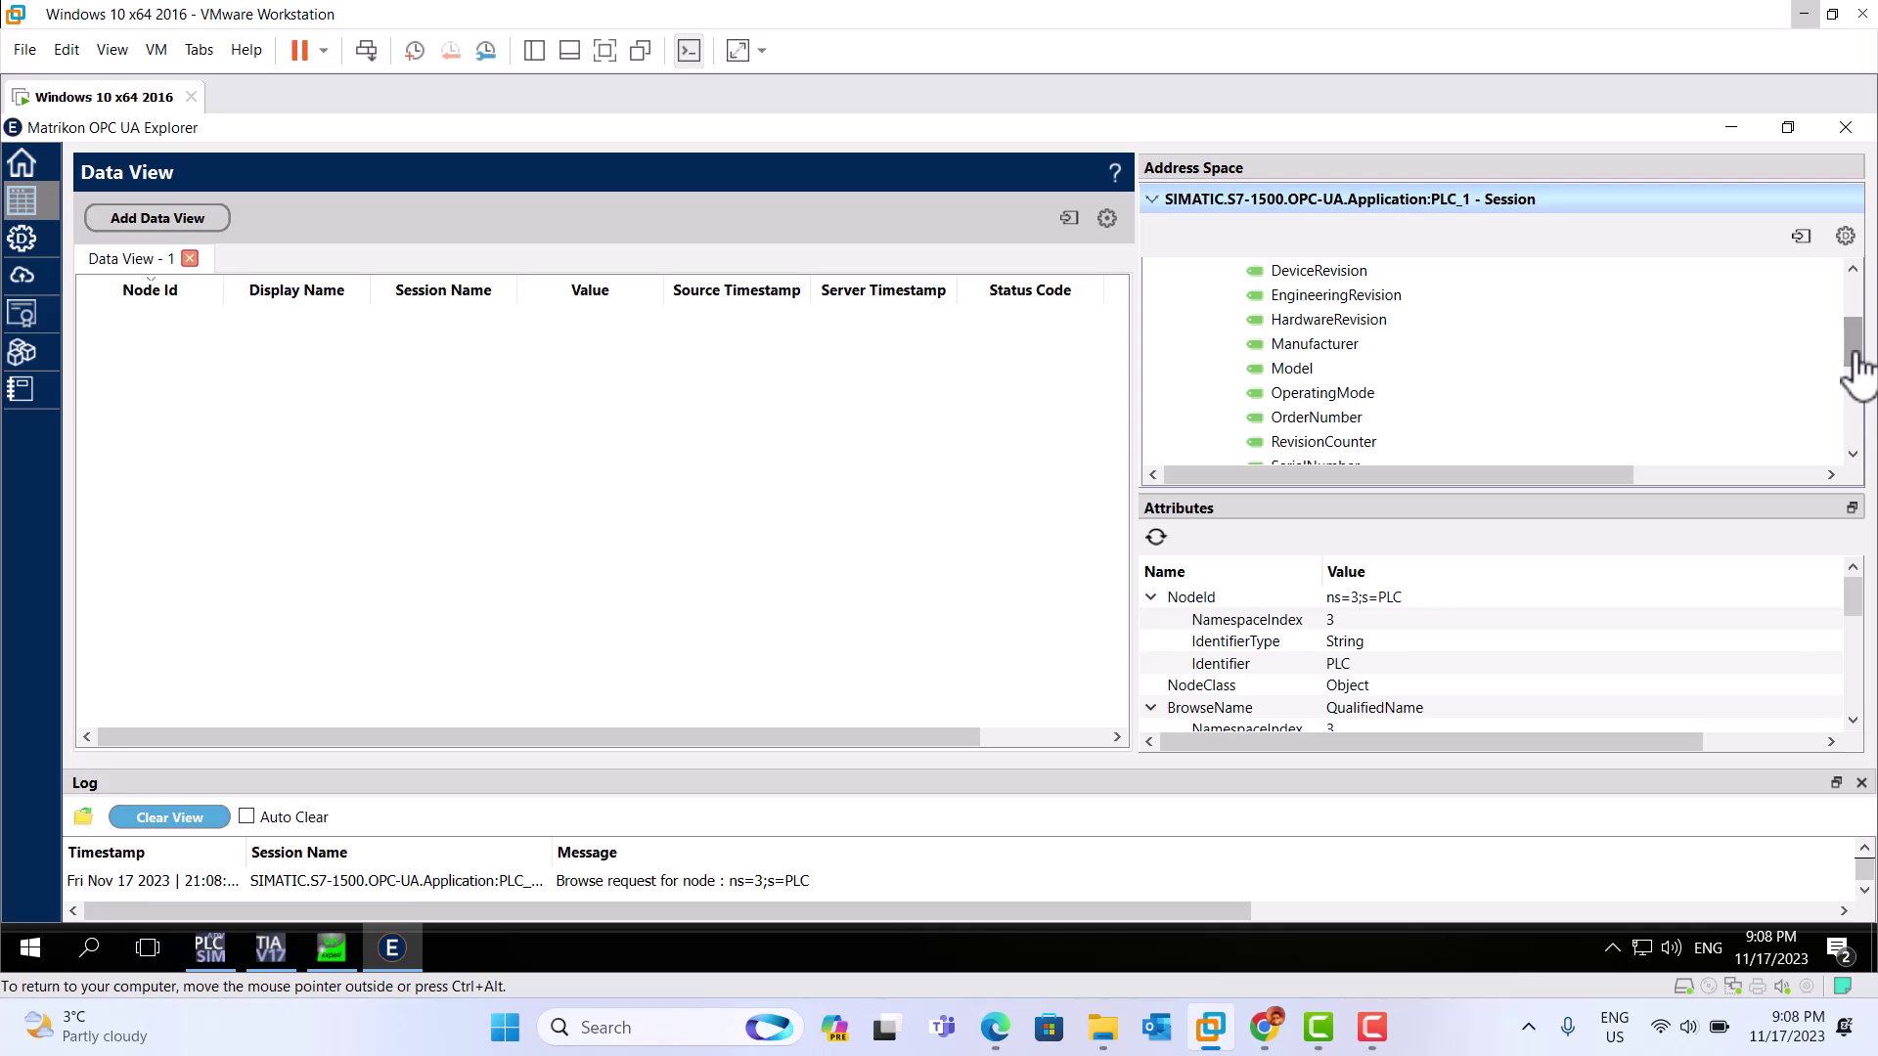
pyautogui.moveTo(1855, 364); pyautogui.dragTo(1857, 396)
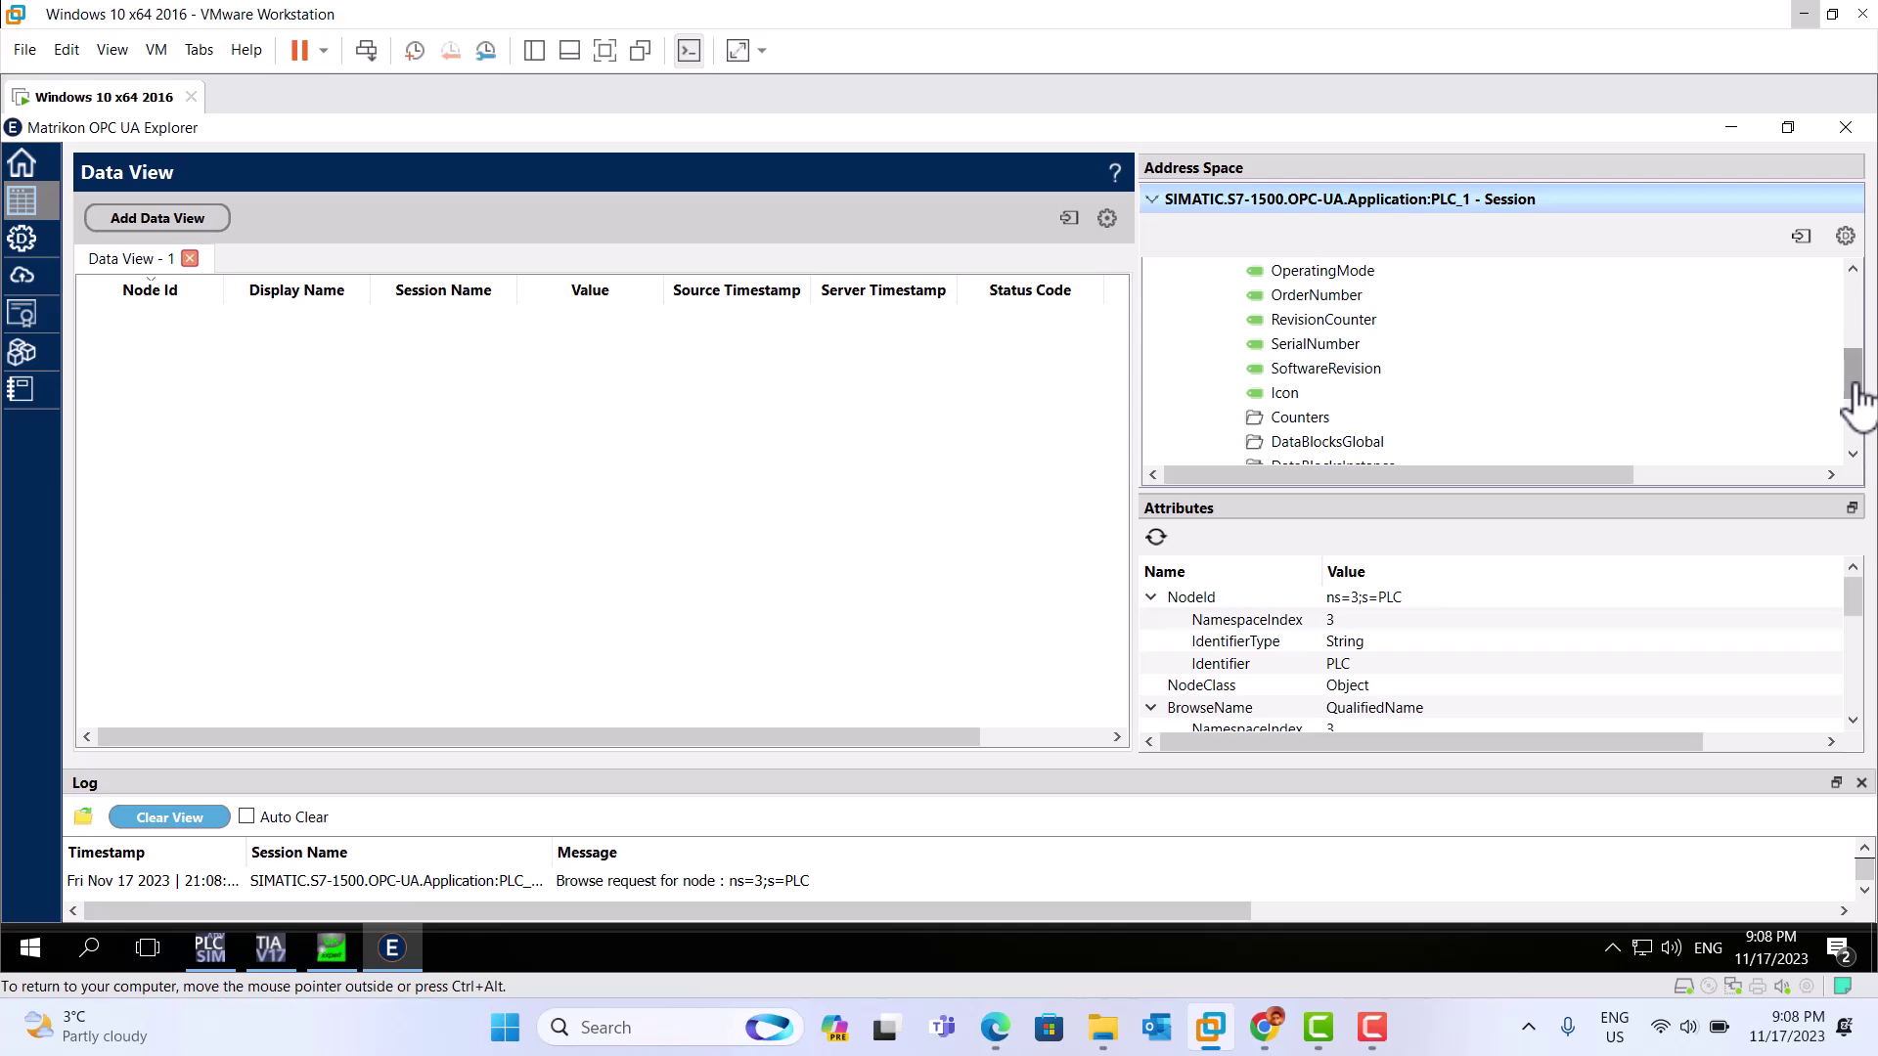
pyautogui.moveTo(1857, 396); pyautogui.dragTo(1857, 407)
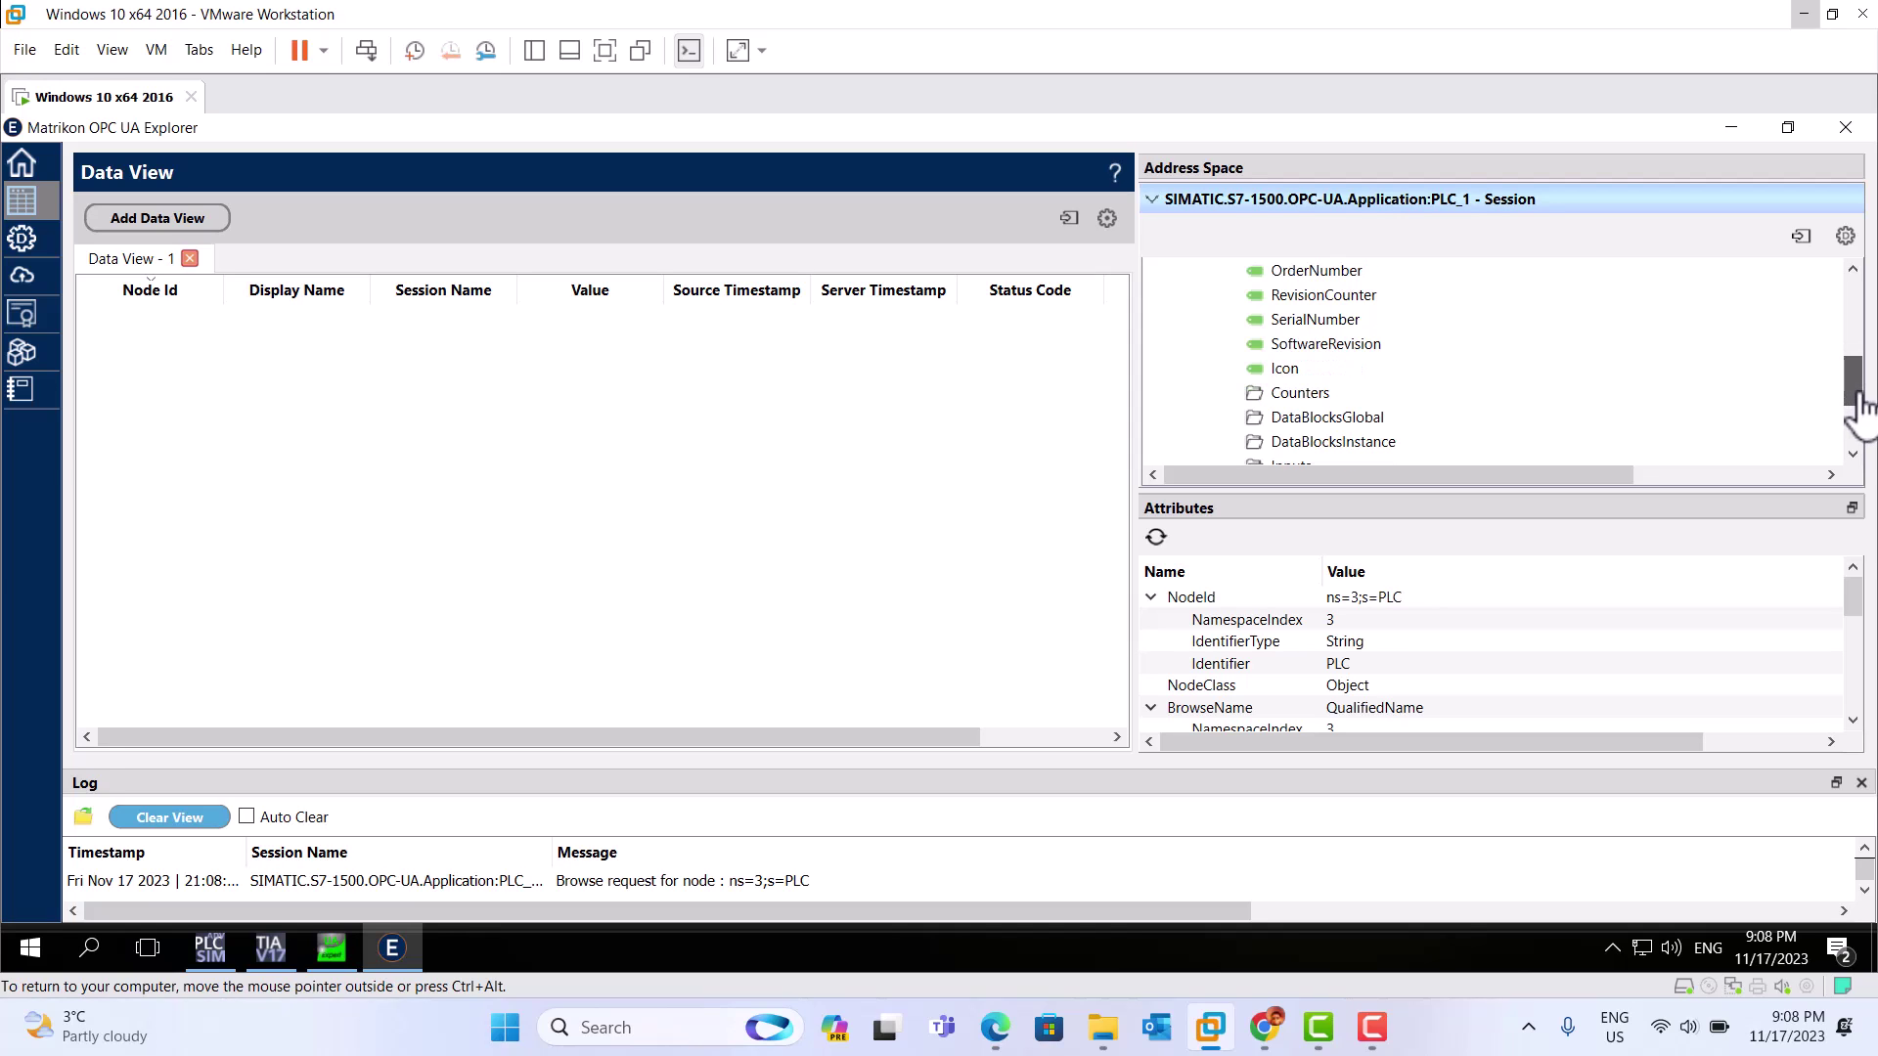
pyautogui.doubleClick(1322, 423)
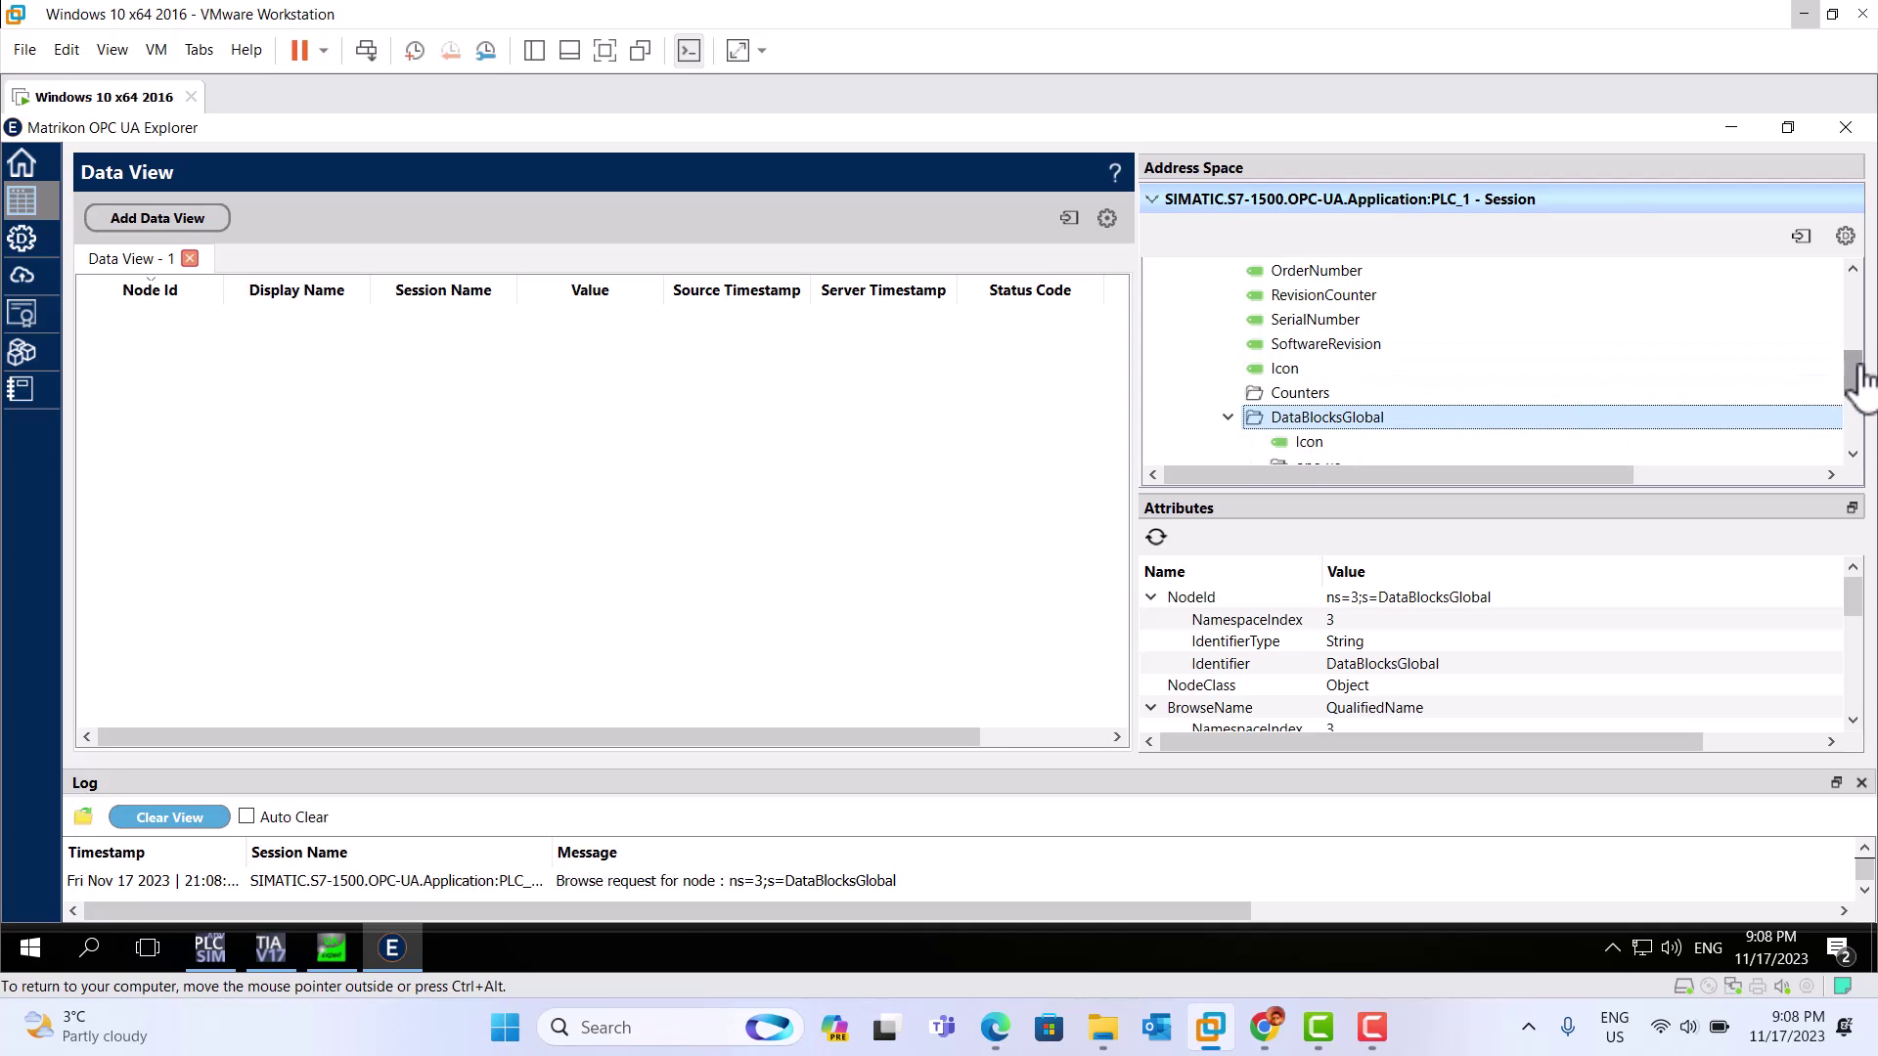
pyautogui.moveTo(1858, 375); pyautogui.dragTo(1857, 401)
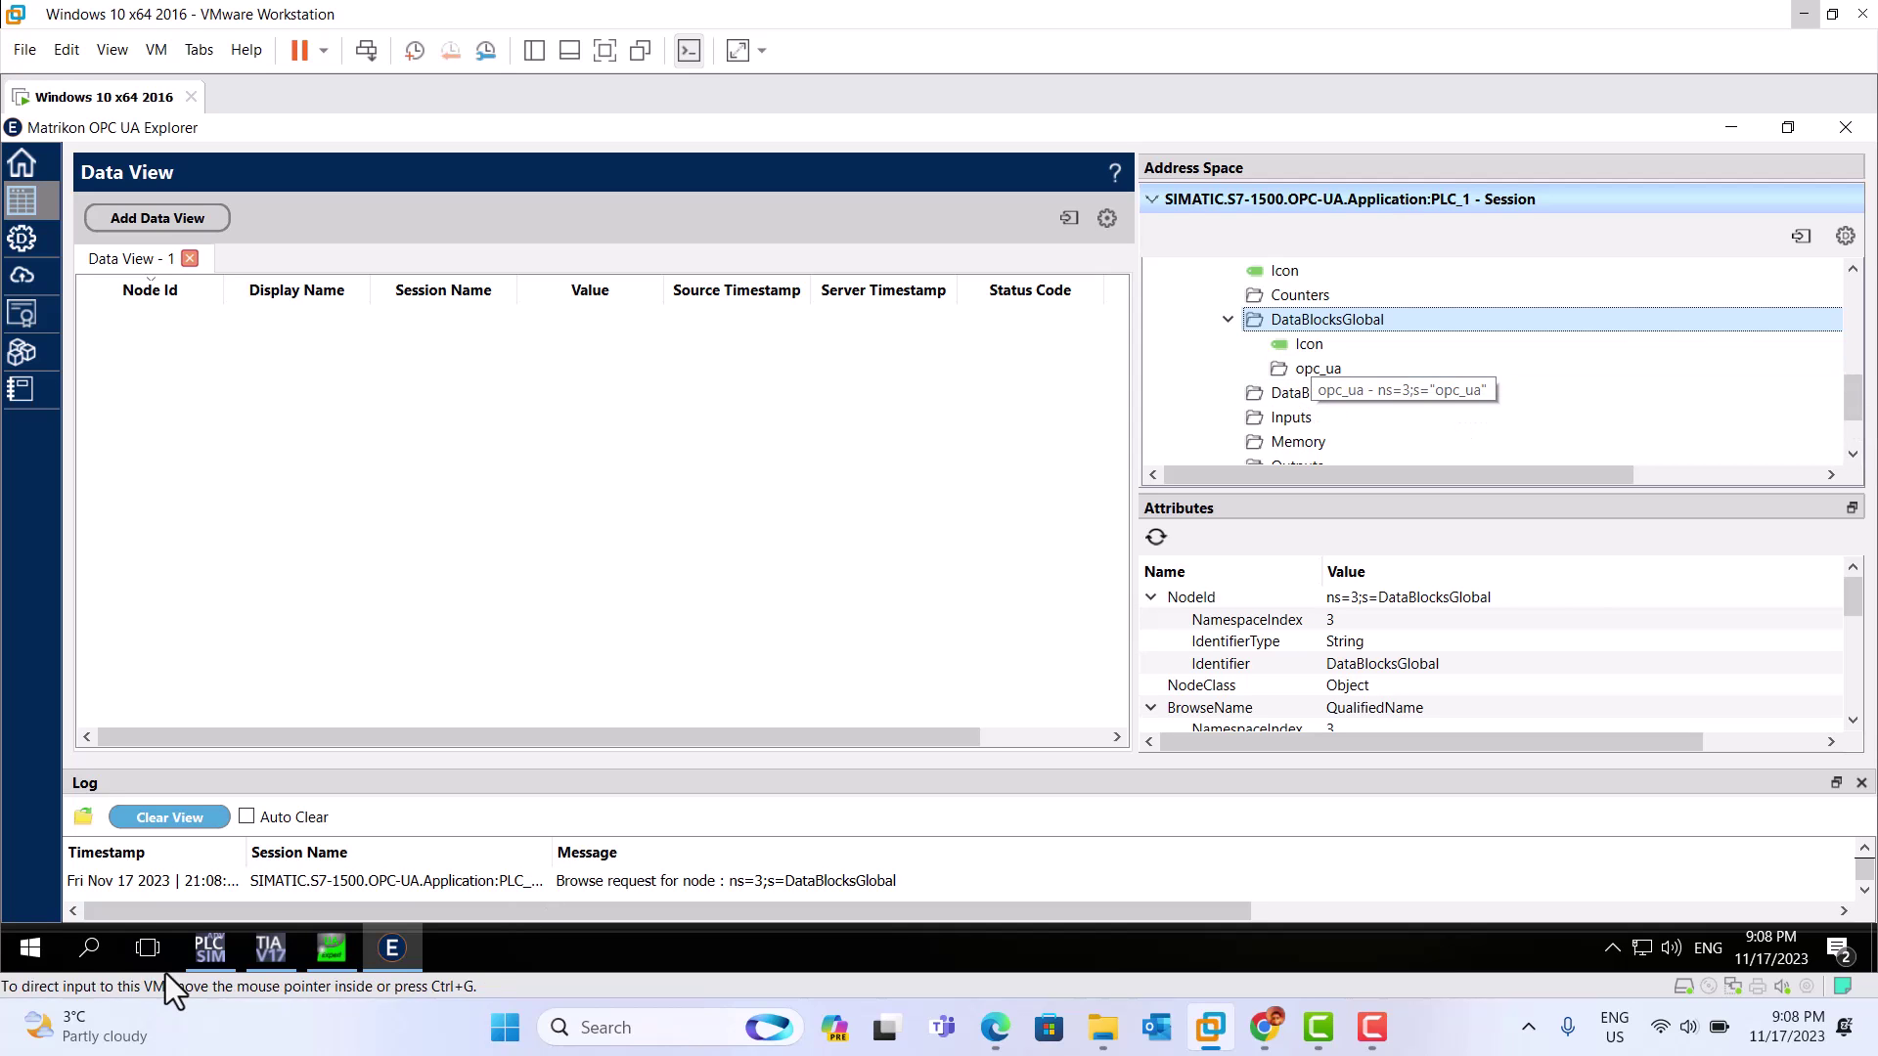
pyautogui.click(284, 959)
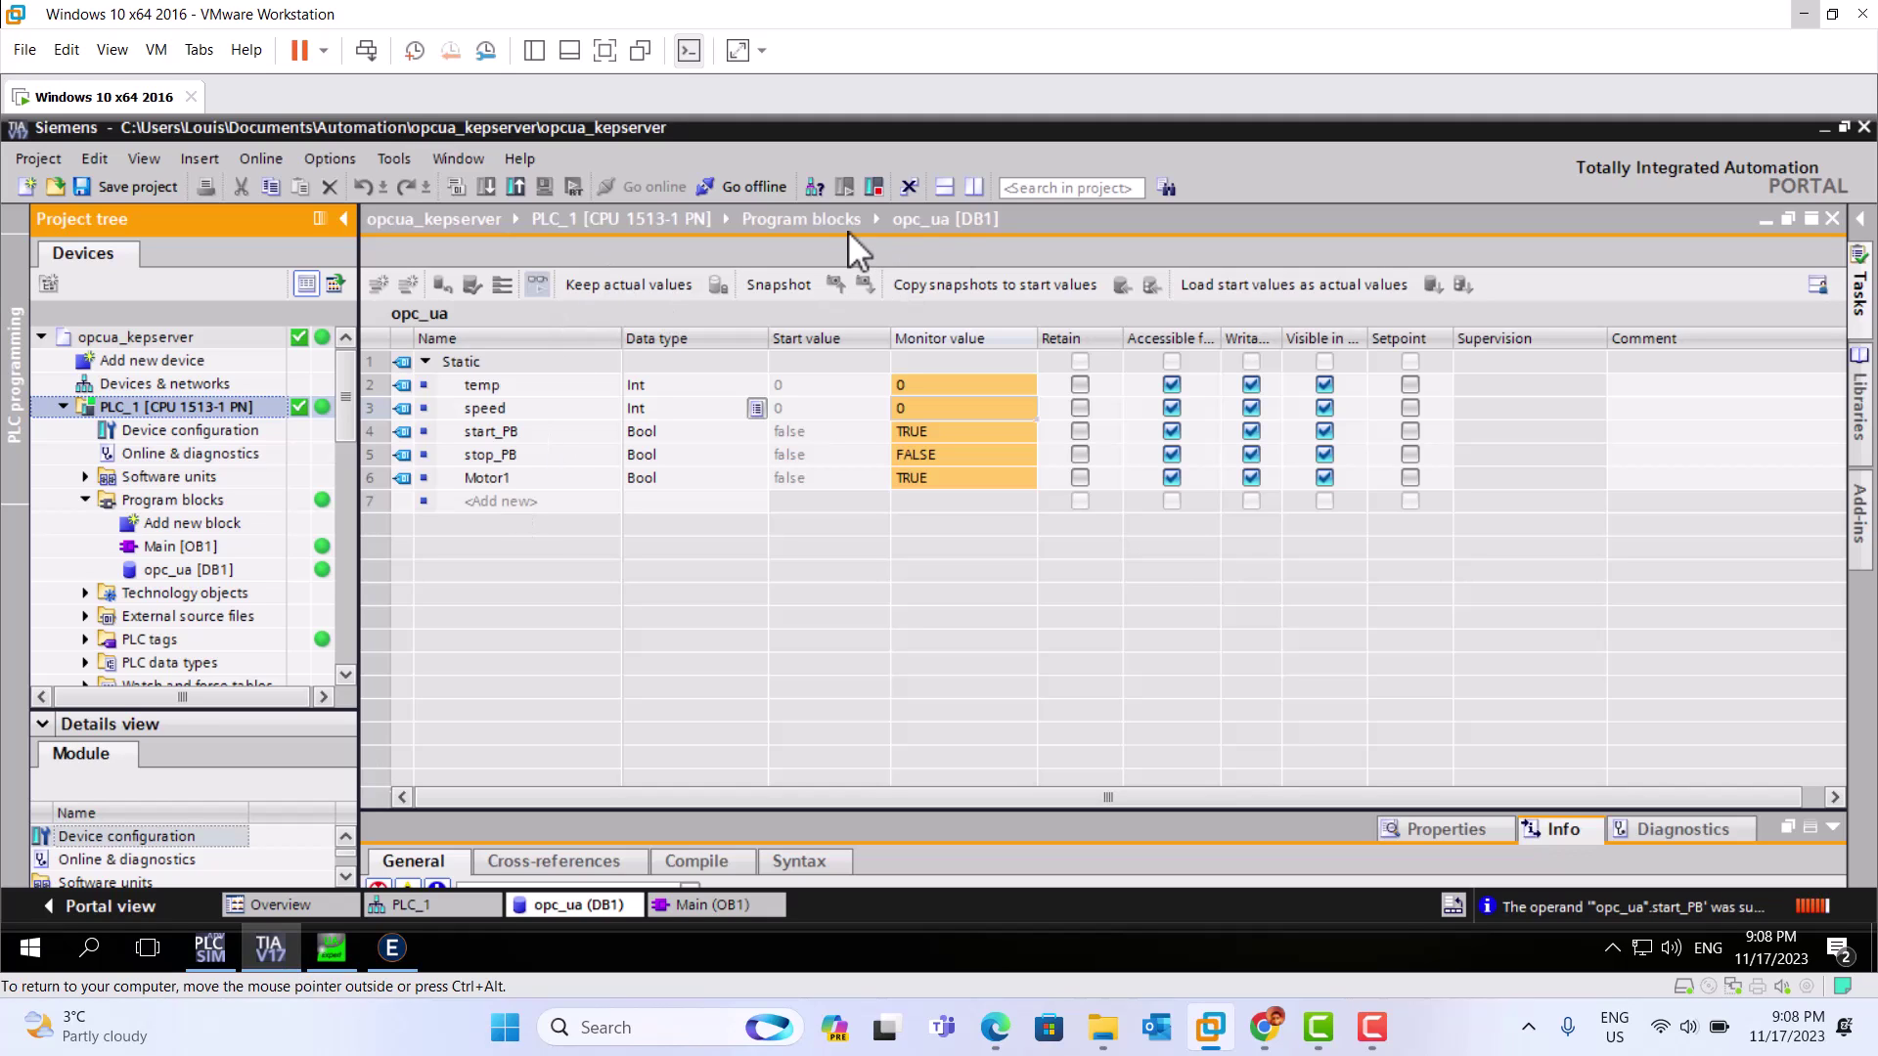
pyautogui.click(1825, 126)
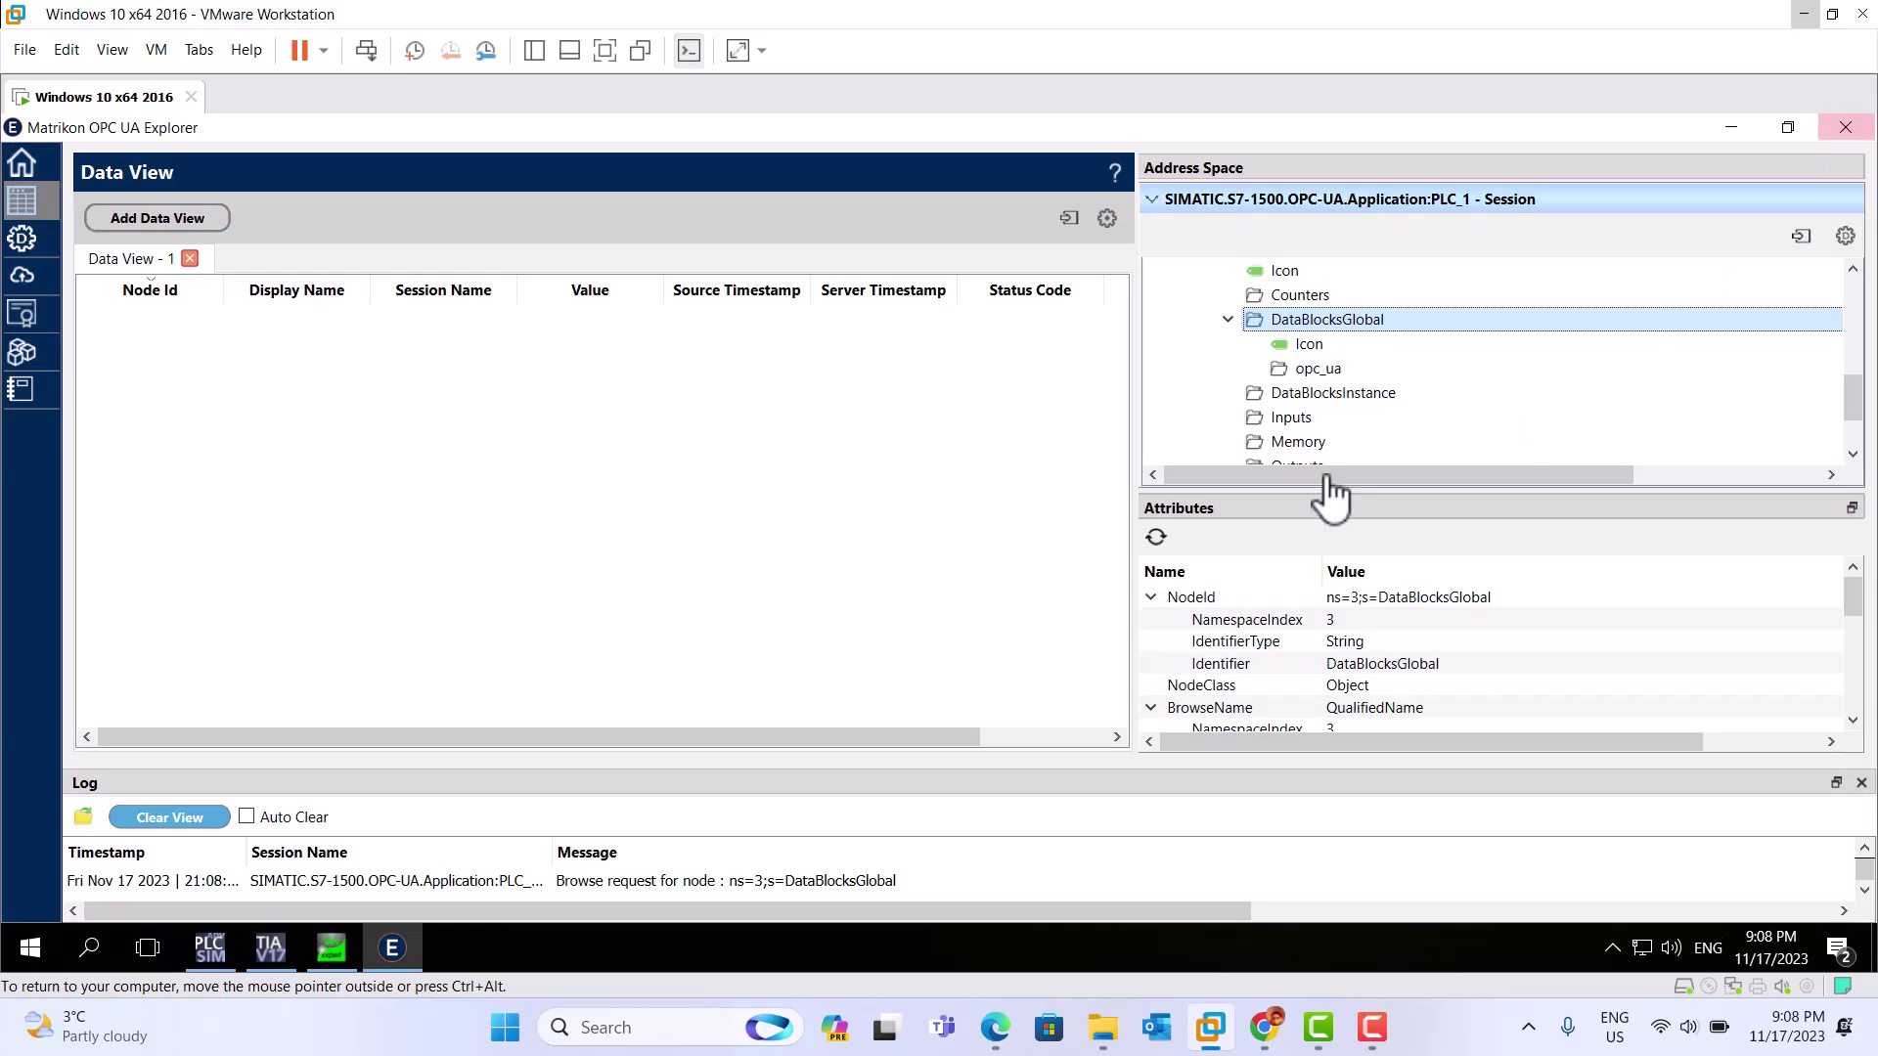
# Step: Expand the opc_ua data block to list its tags
pyautogui.click(1316, 370)
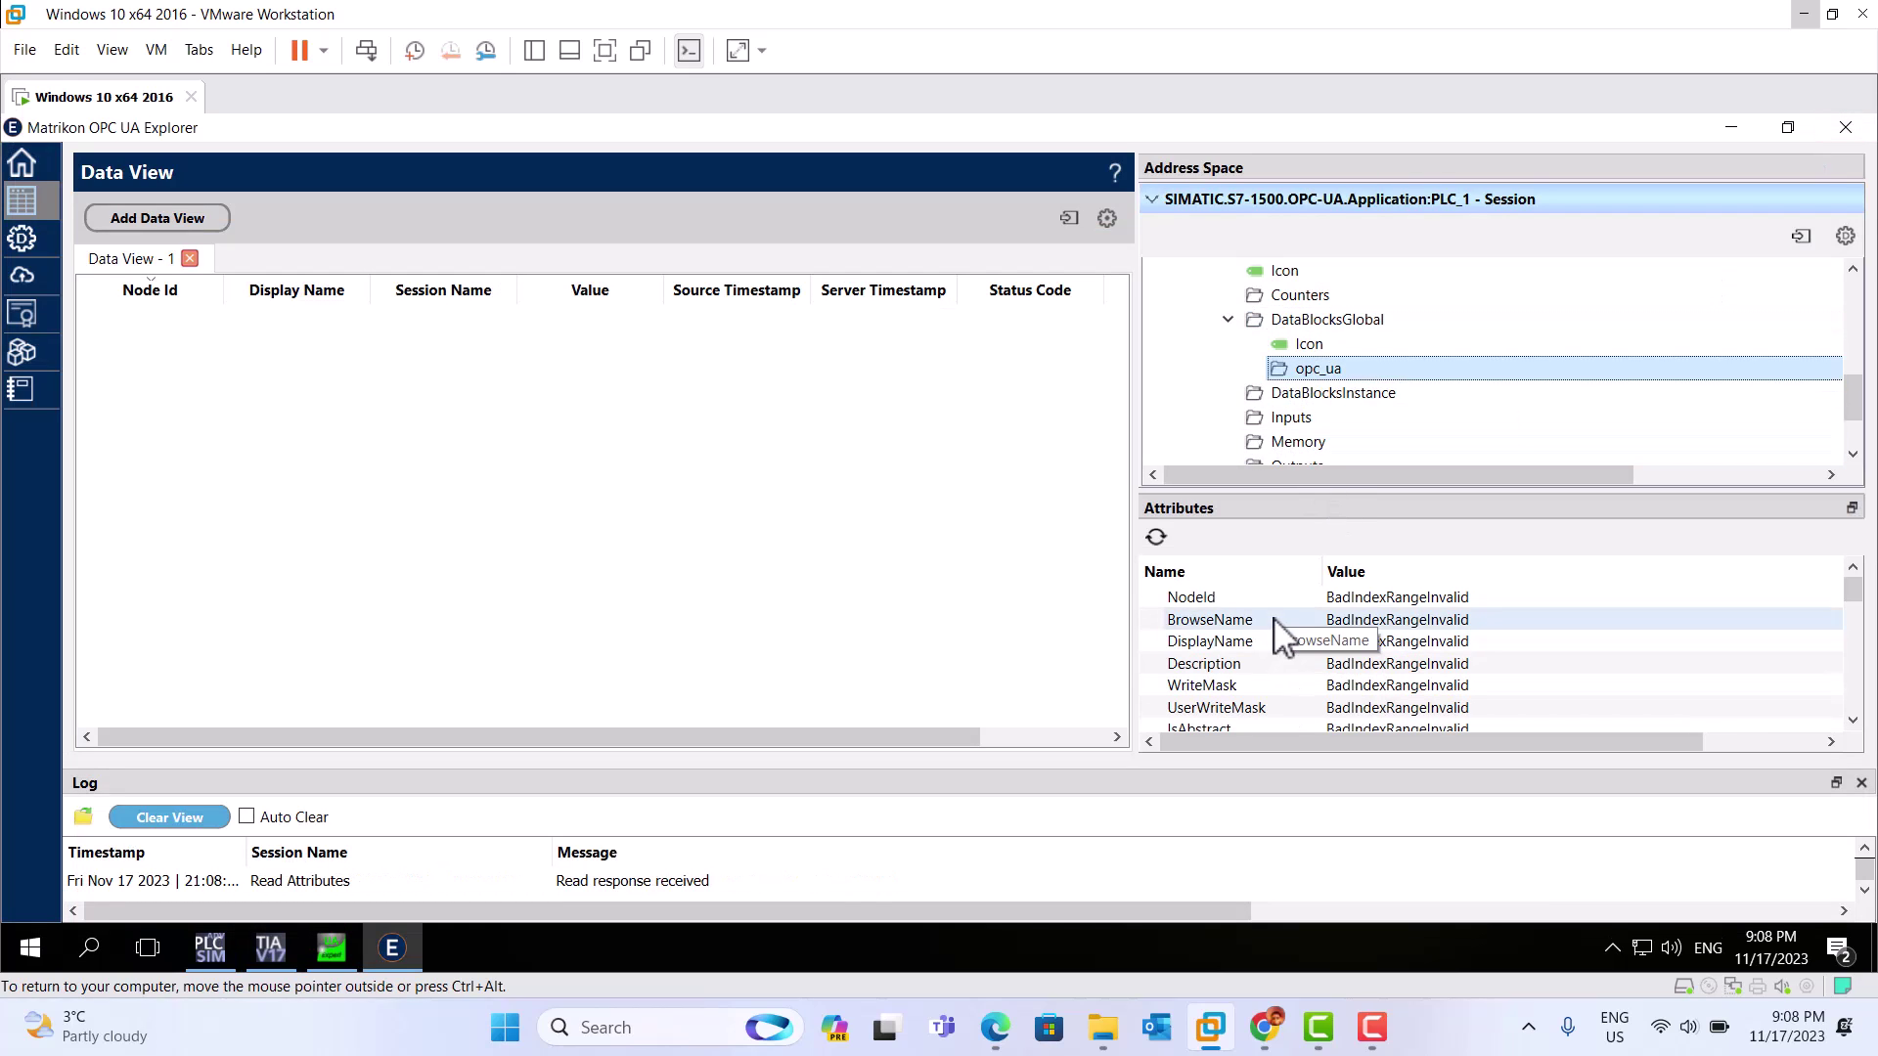
pyautogui.doubleClick(1299, 372)
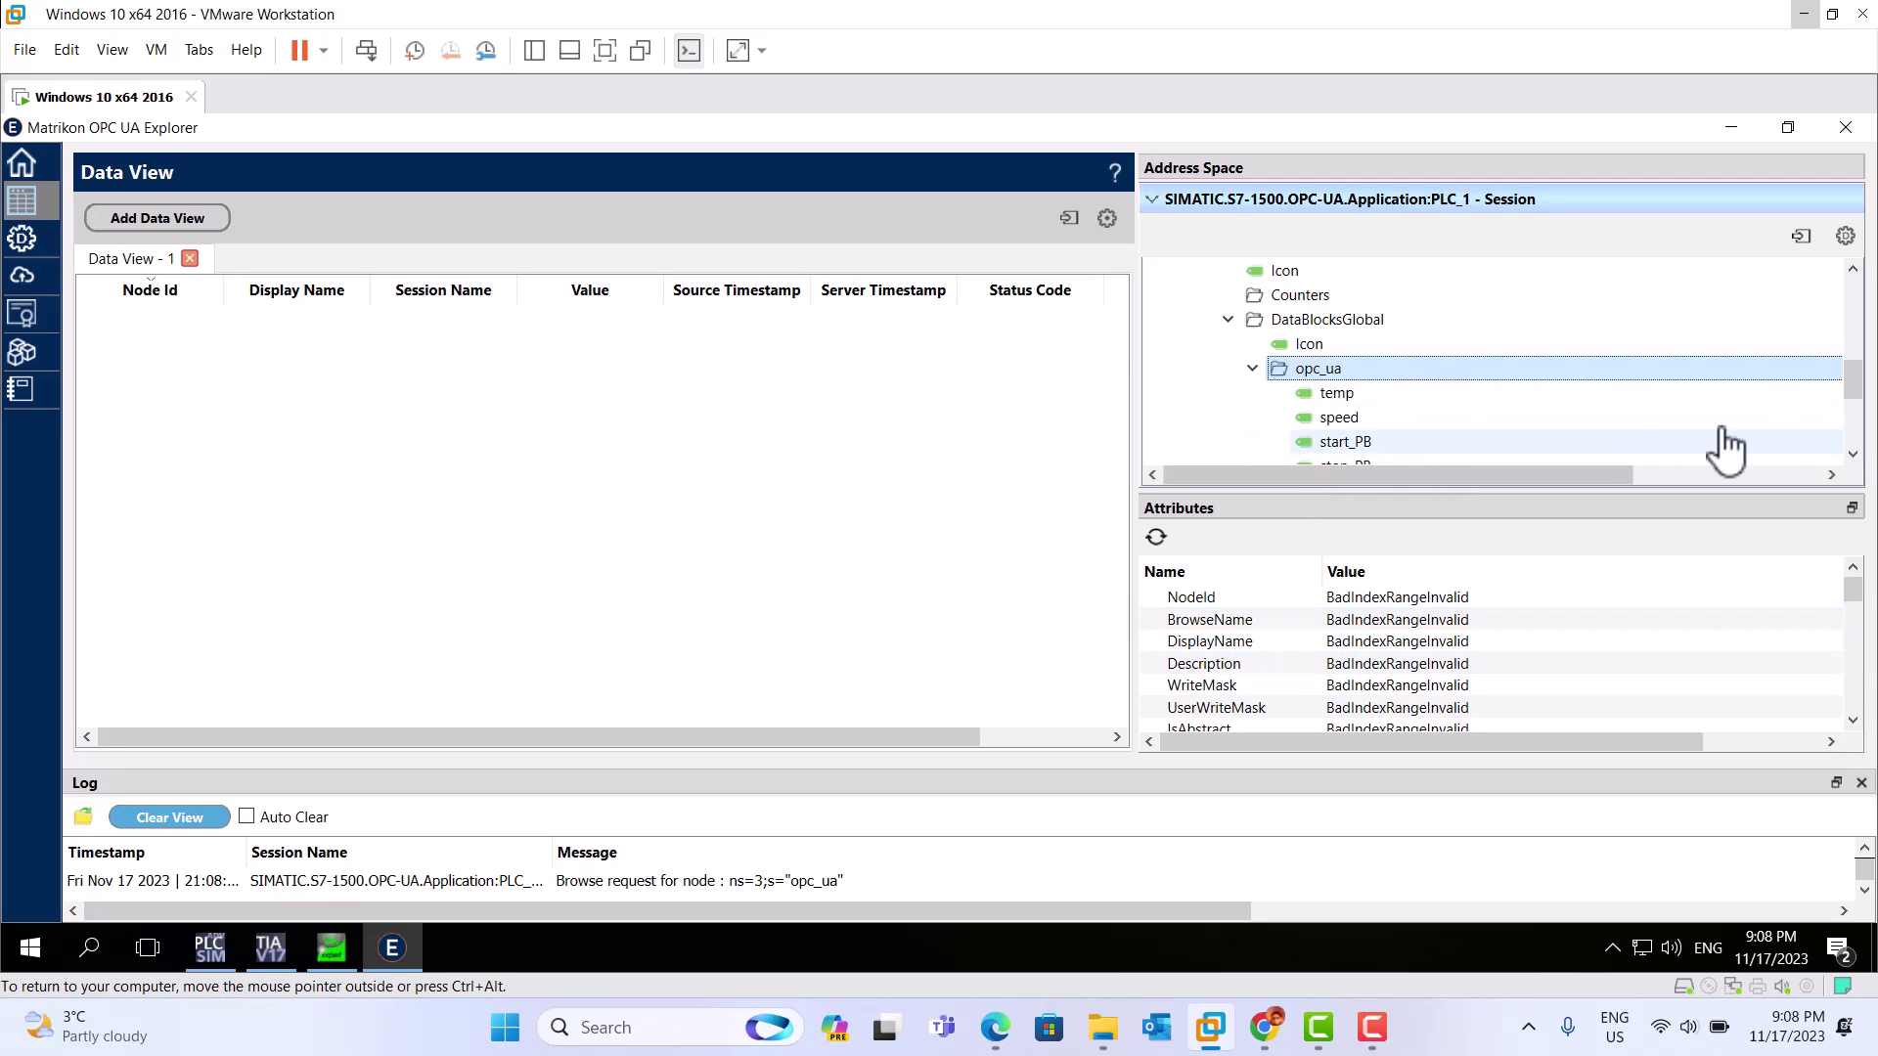
pyautogui.moveTo(1853, 383); pyautogui.dragTo(1853, 394)
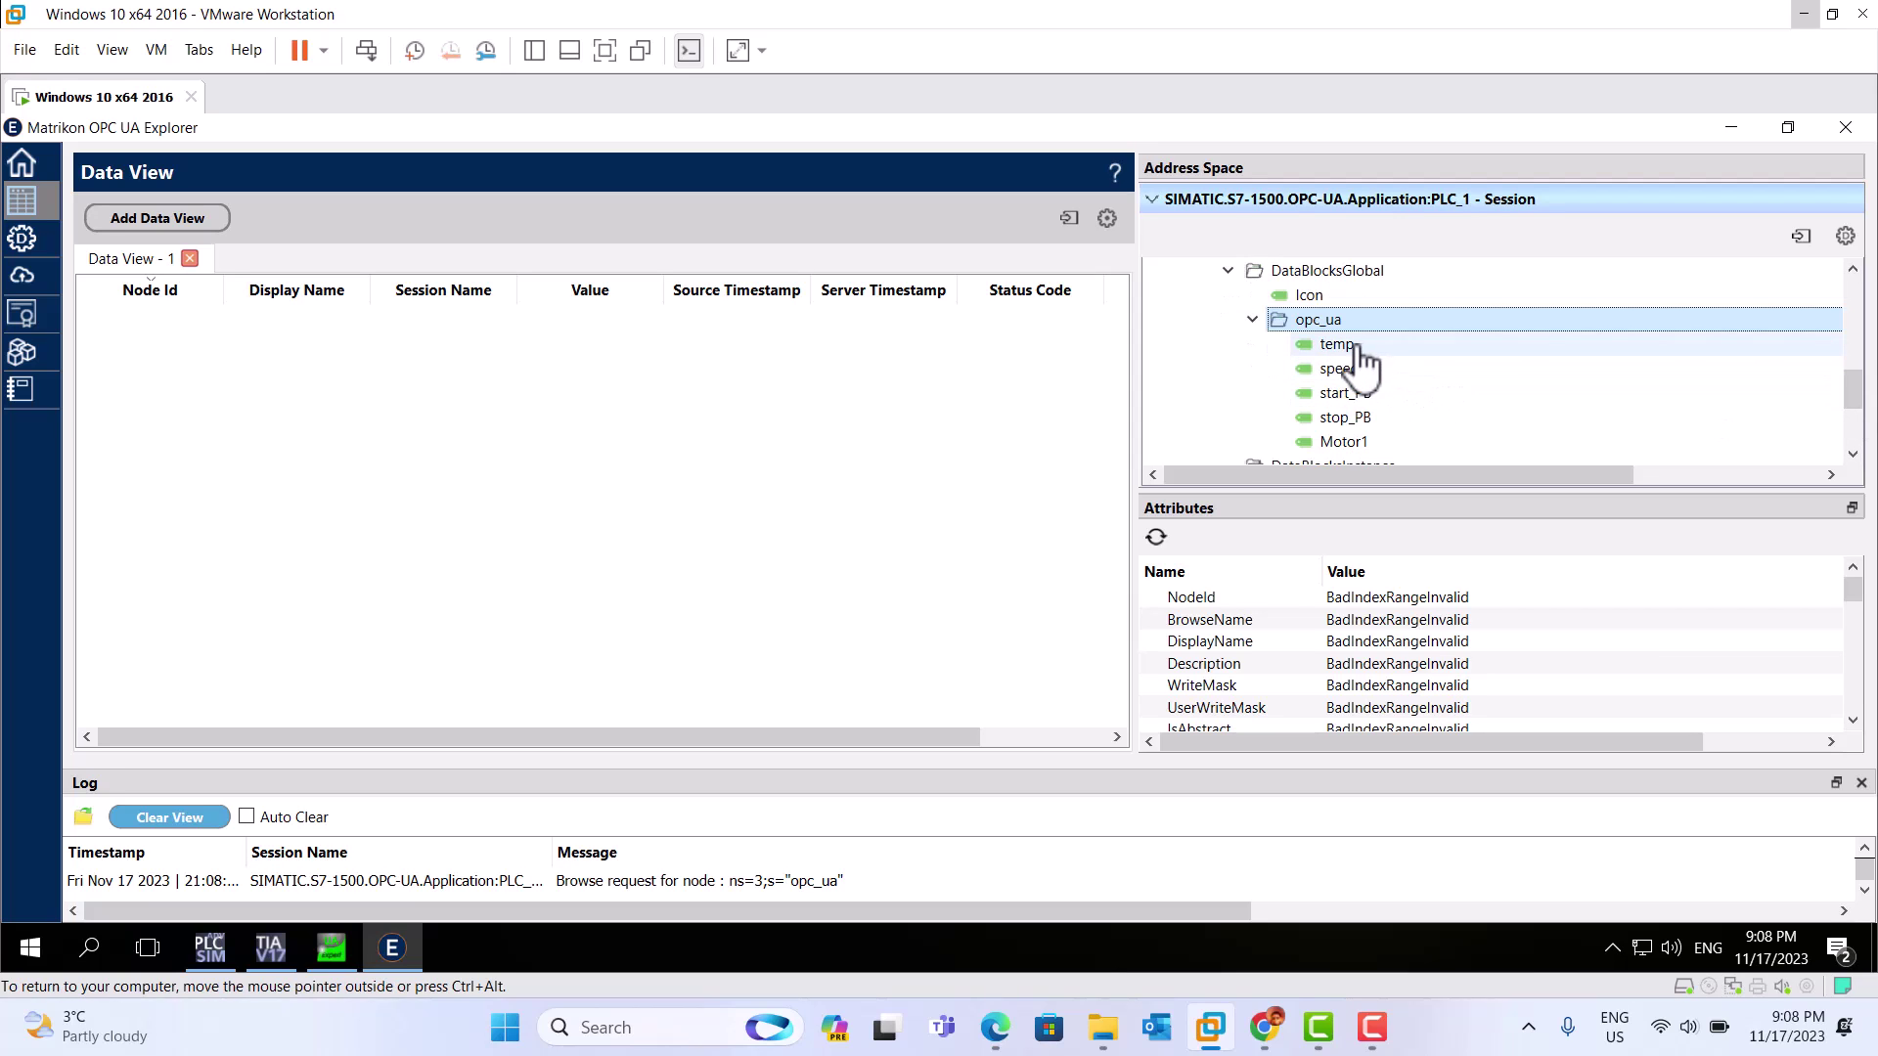
# Step: Add temp, speed, start_PB, stop_PB and Motor1 to Data View - 1, then switch to TIA Portal
pyautogui.moveTo(1357, 356); pyautogui.dragTo(646, 347)
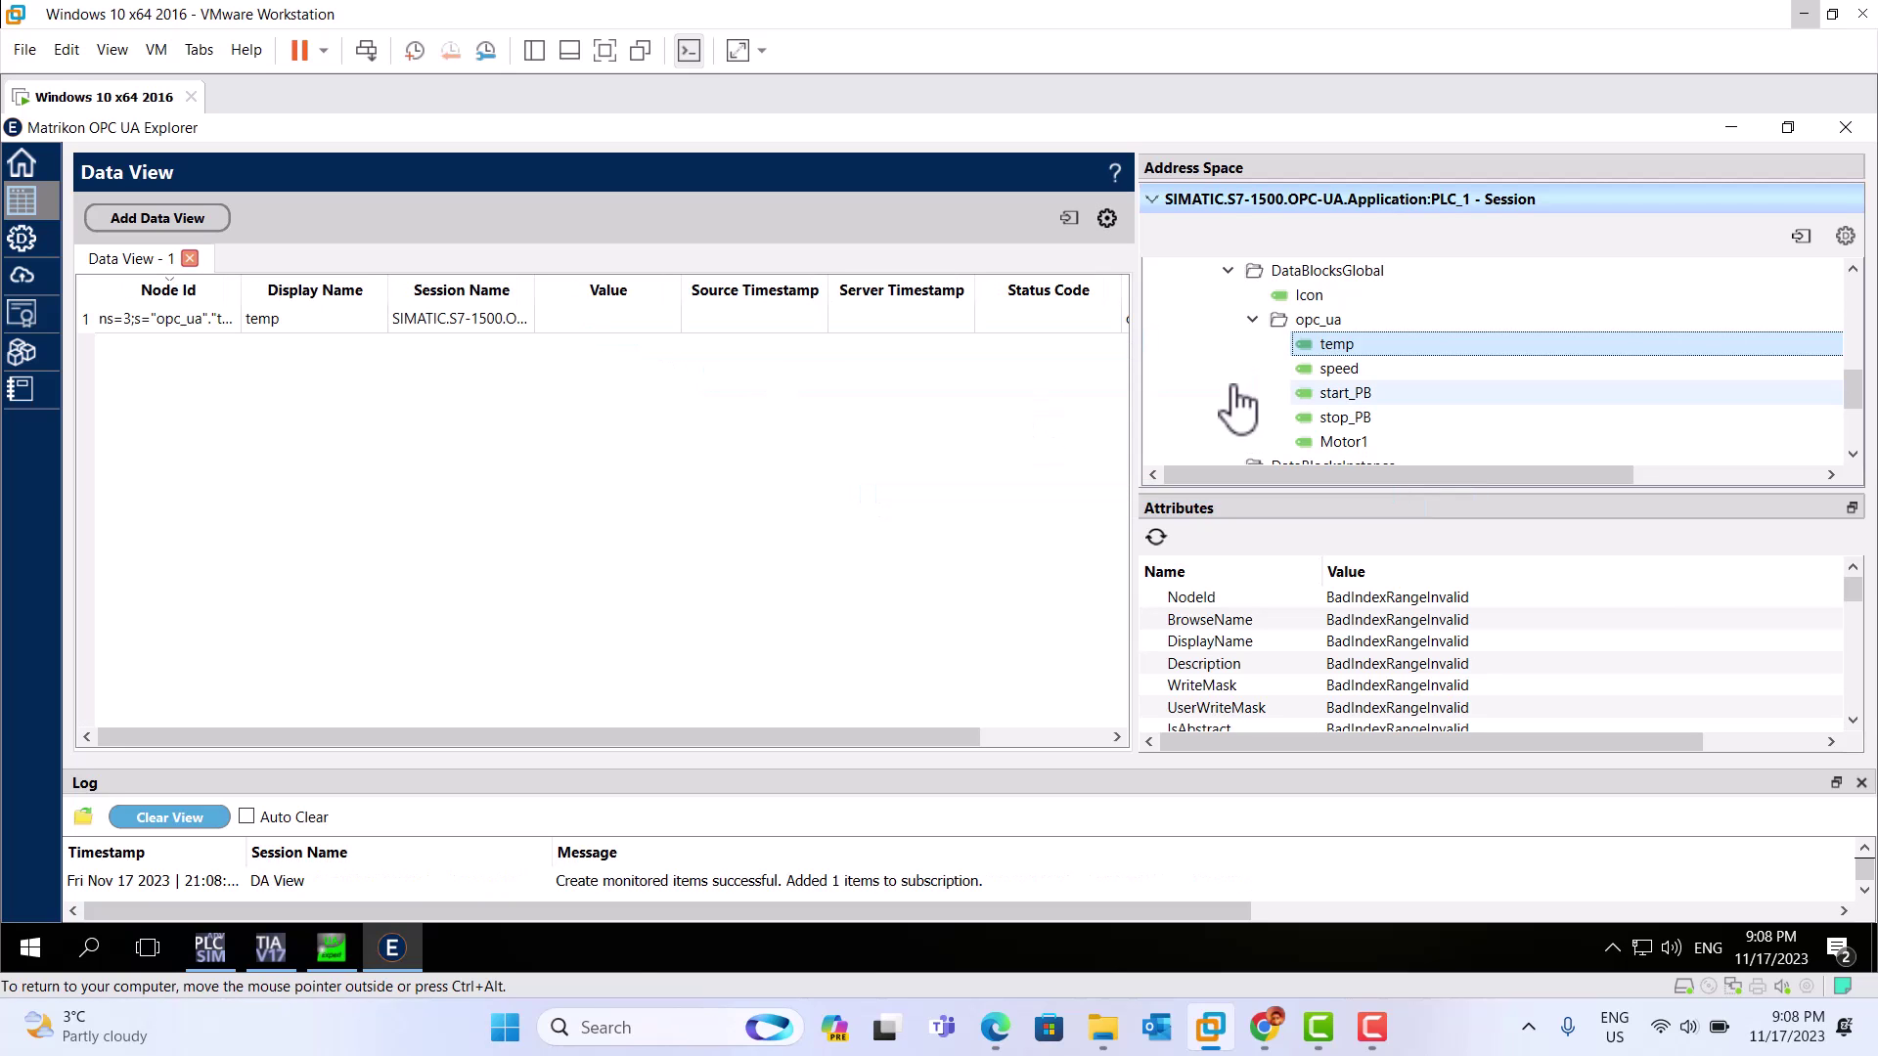
pyautogui.moveTo(1336, 370); pyautogui.dragTo(488, 409)
pyautogui.moveTo(1341, 397); pyautogui.dragTo(1017, 464)
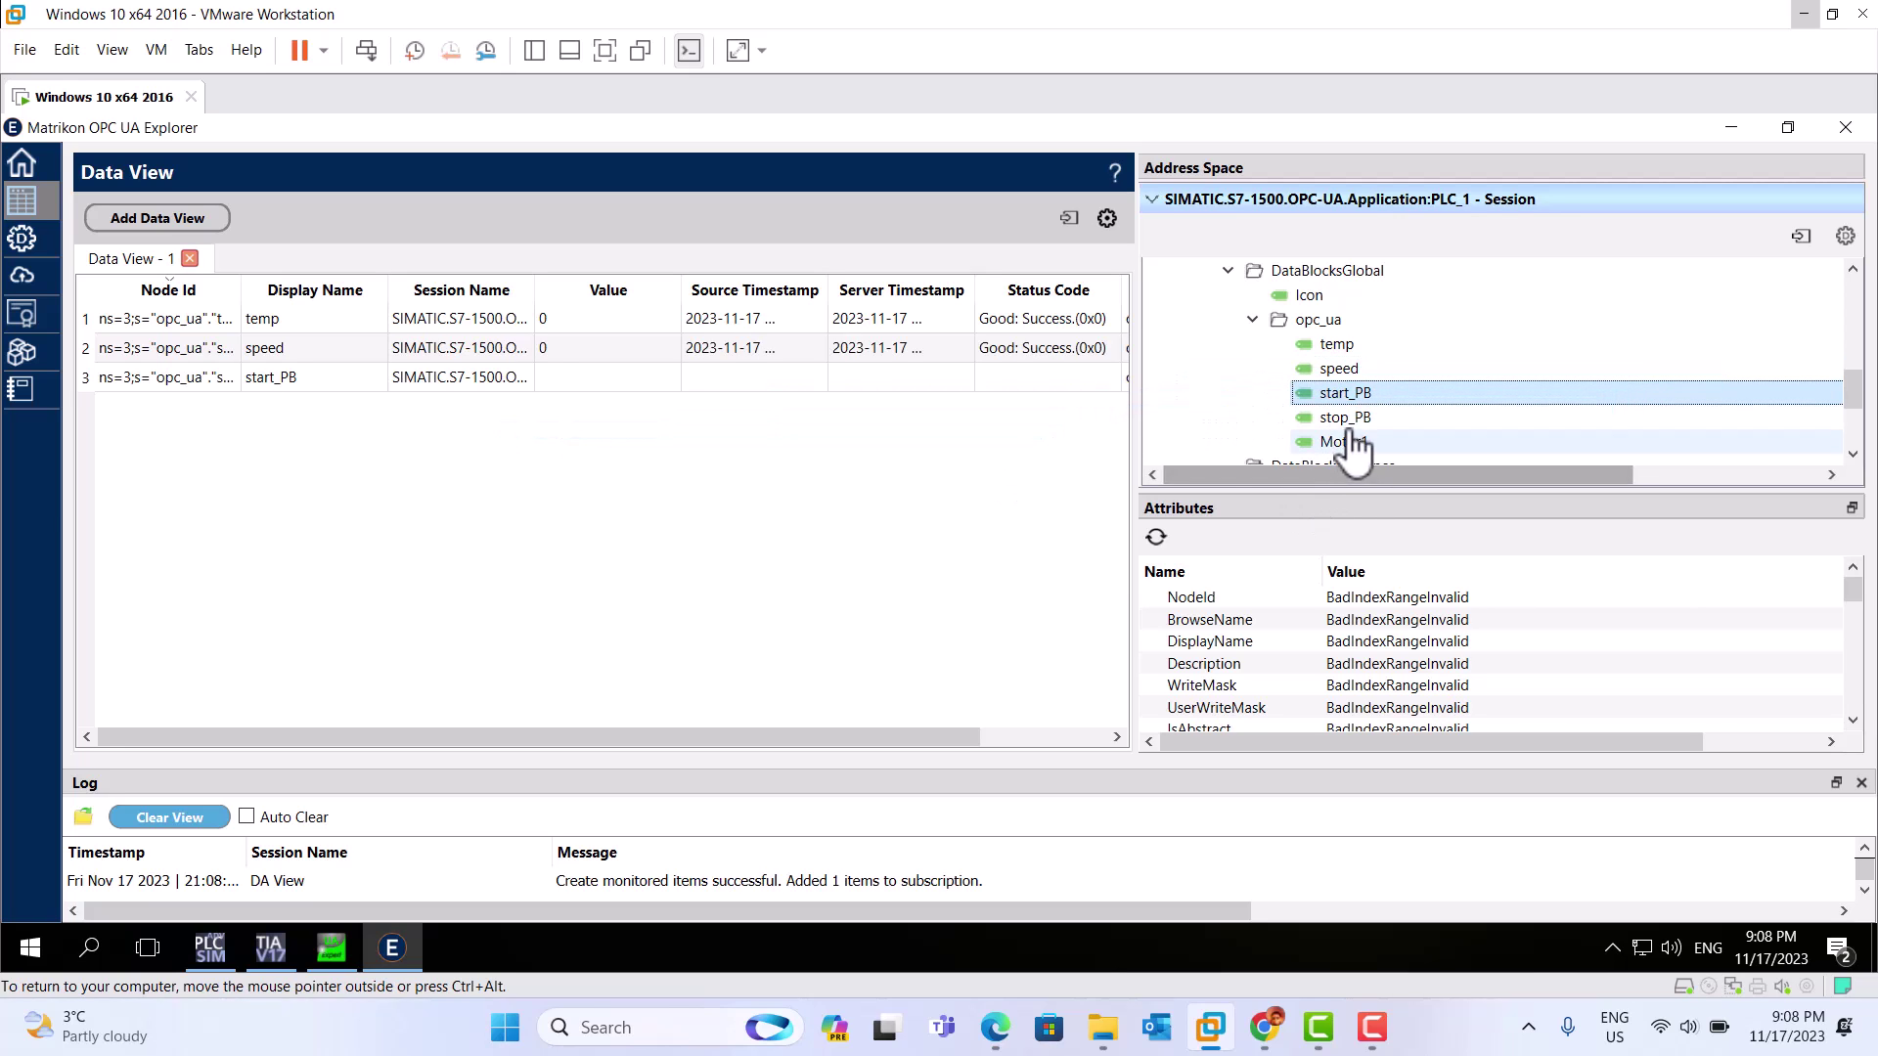
pyautogui.moveTo(1346, 419); pyautogui.dragTo(597, 460)
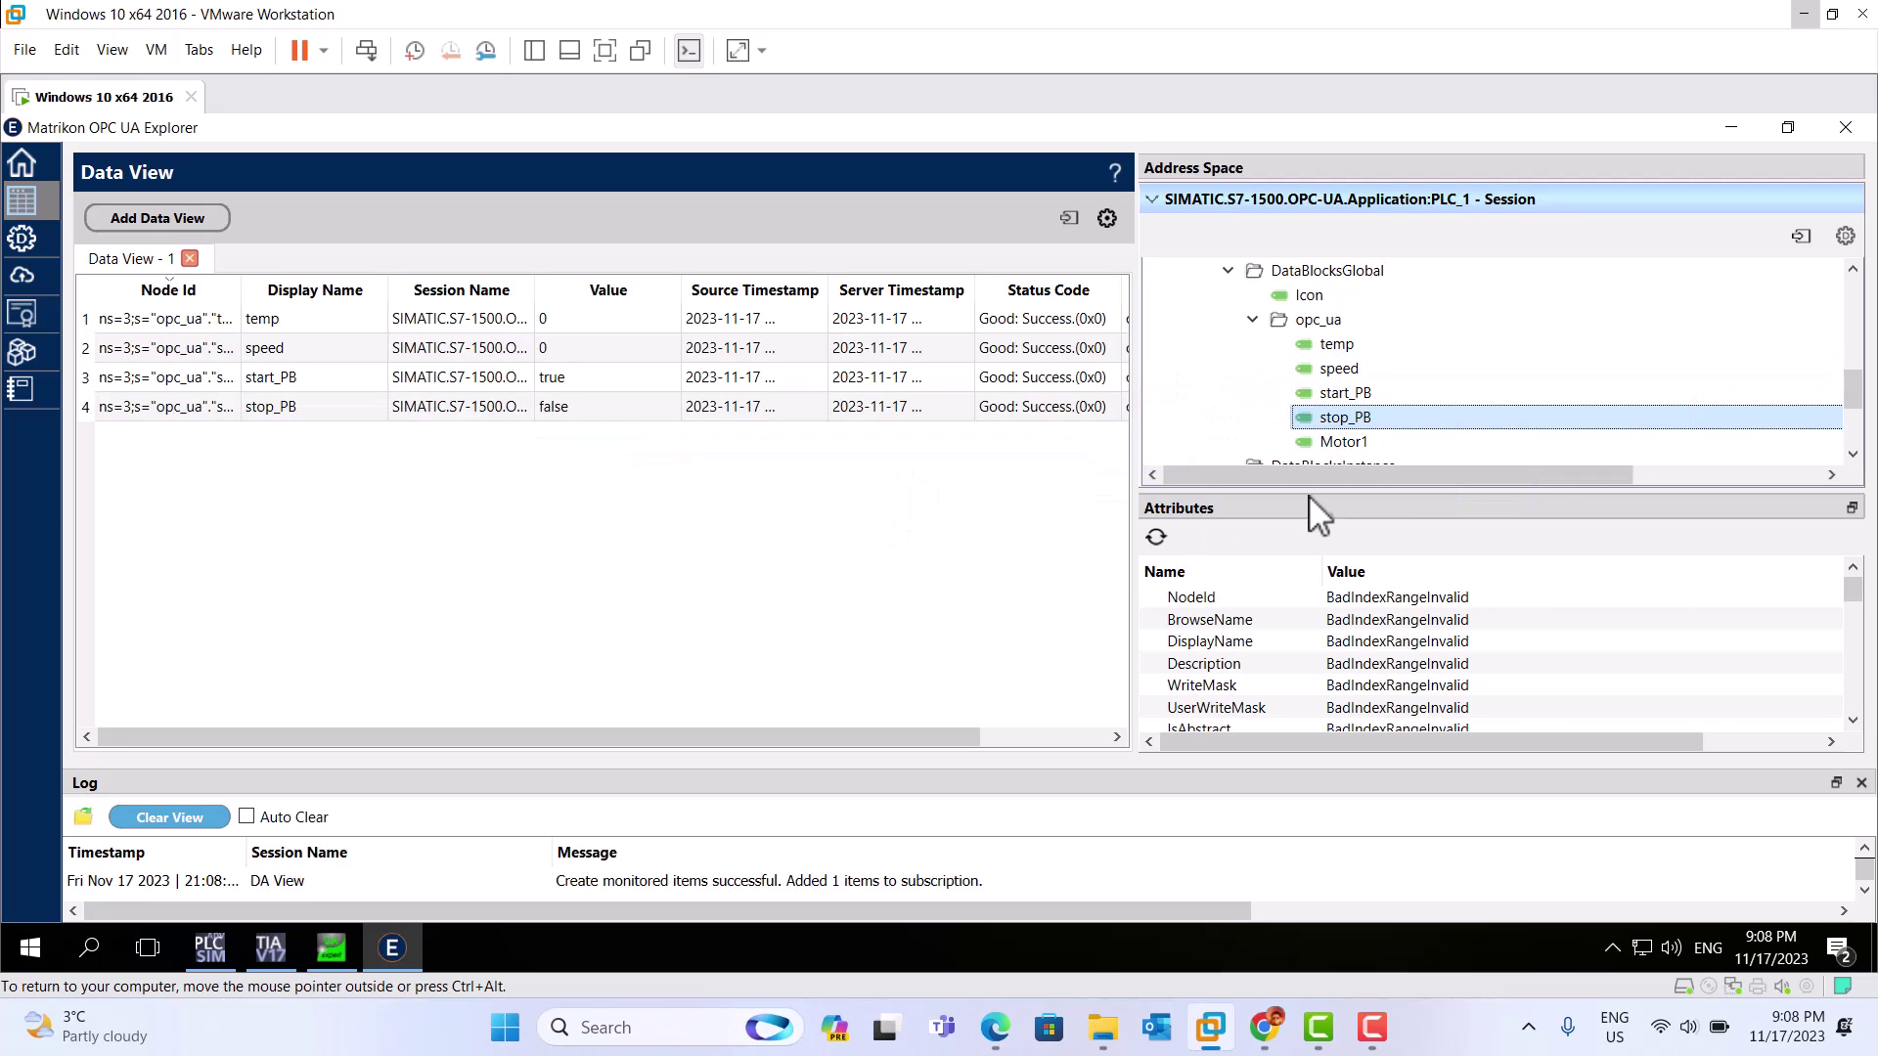
pyautogui.moveTo(1345, 445); pyautogui.dragTo(320, 581)
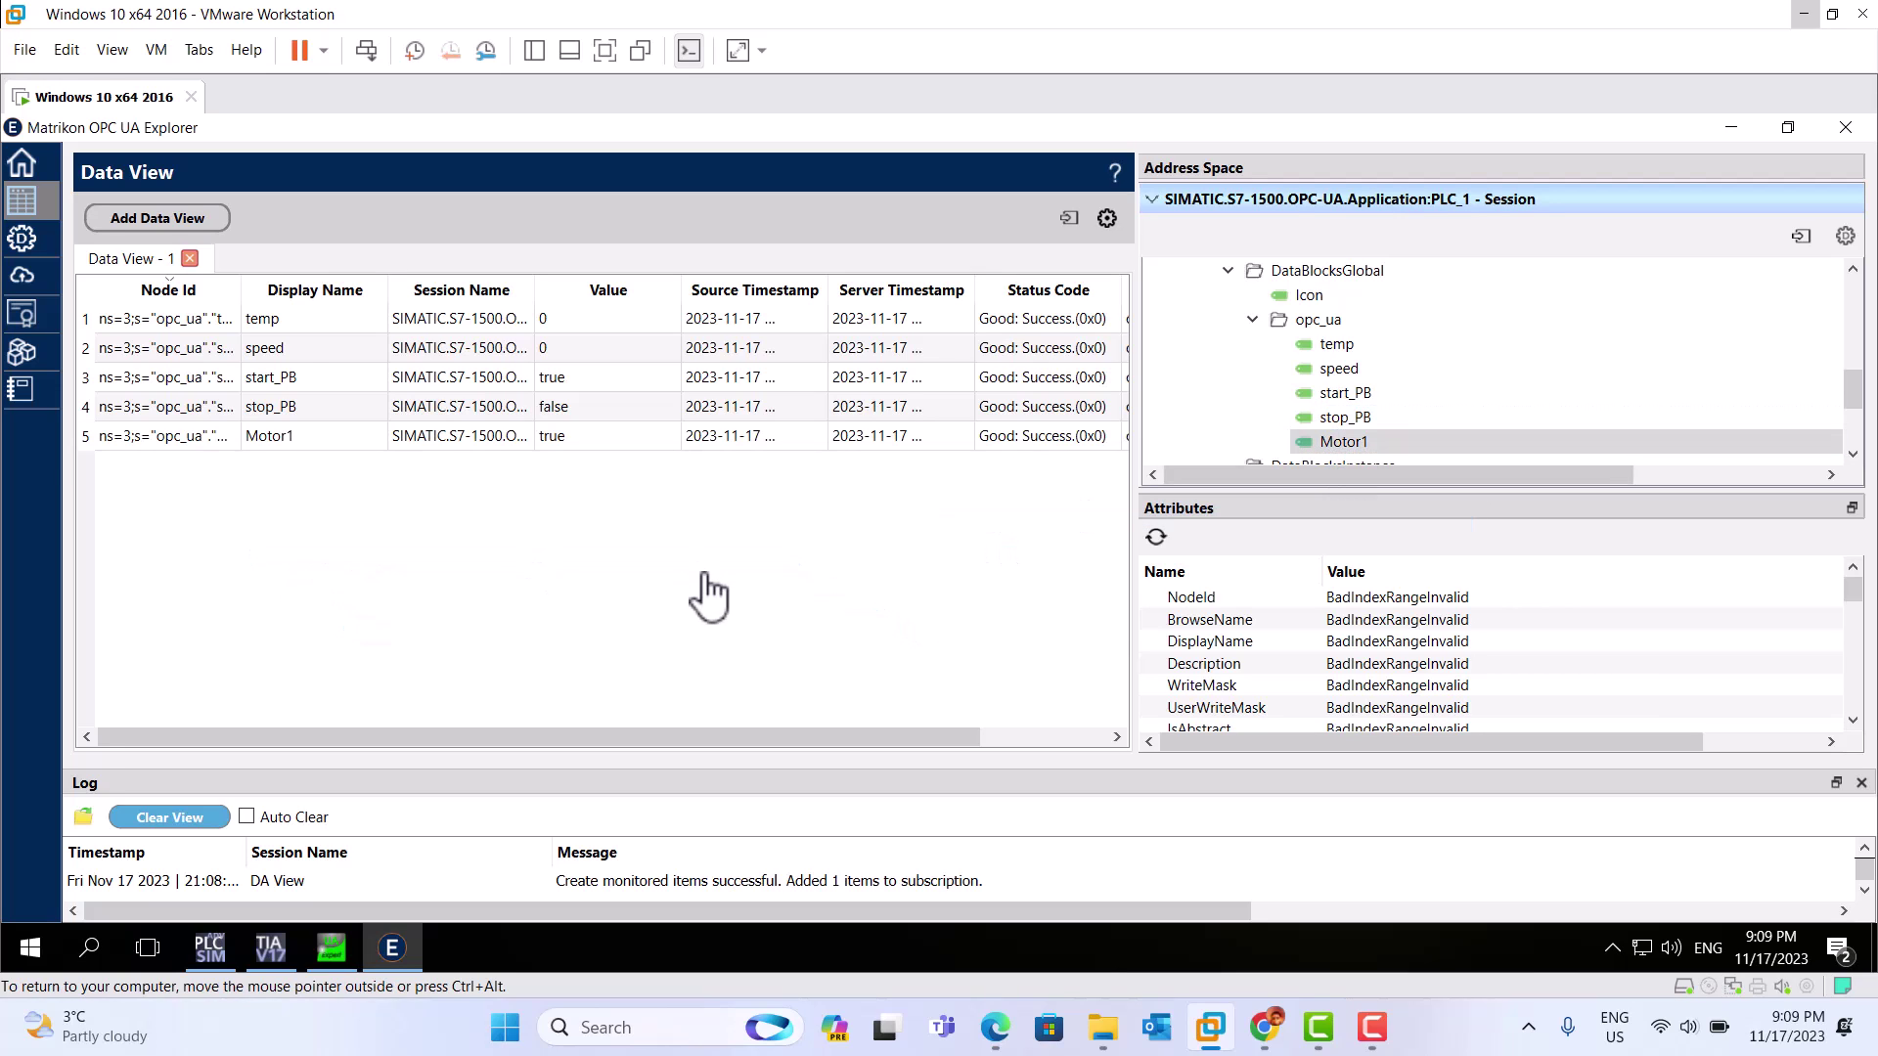
pyautogui.click(280, 959)
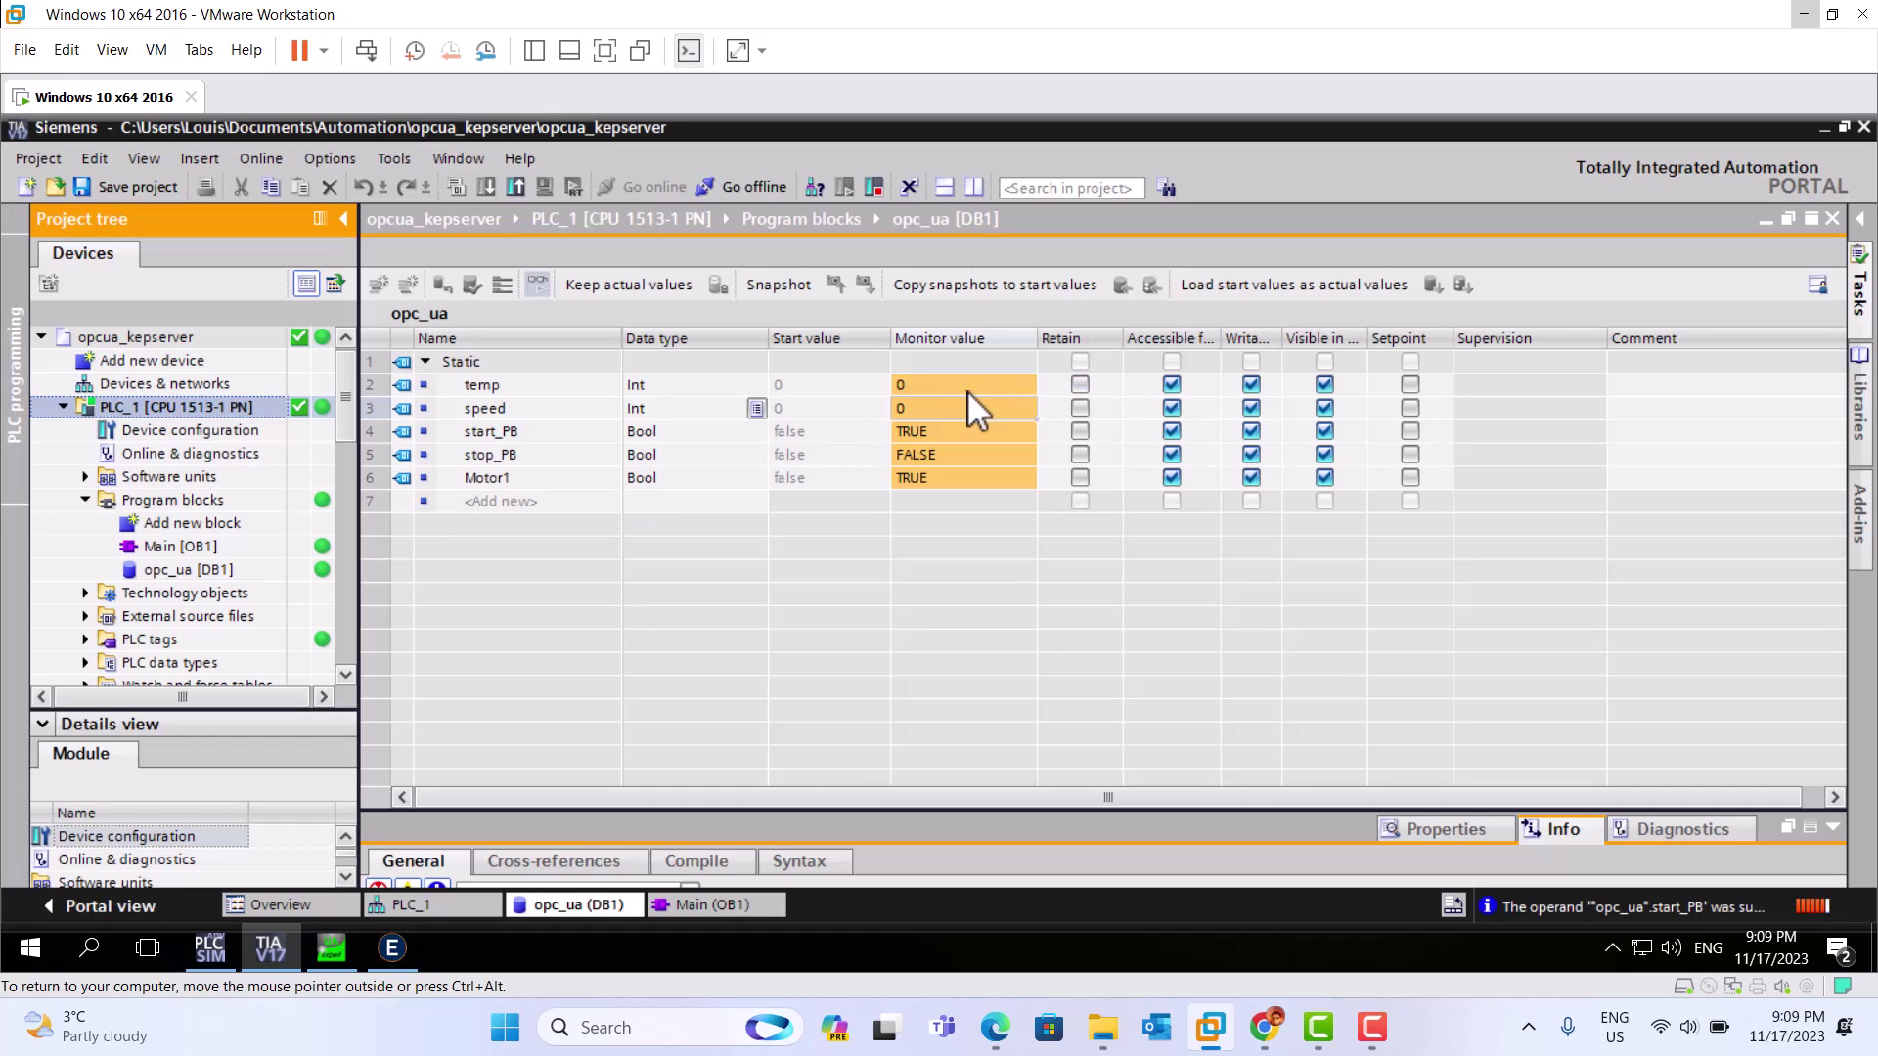
# Step: Modify the opc_ua [DB1] online values: temp to 345 and speed to 100
pyautogui.doubleClick(931, 383)
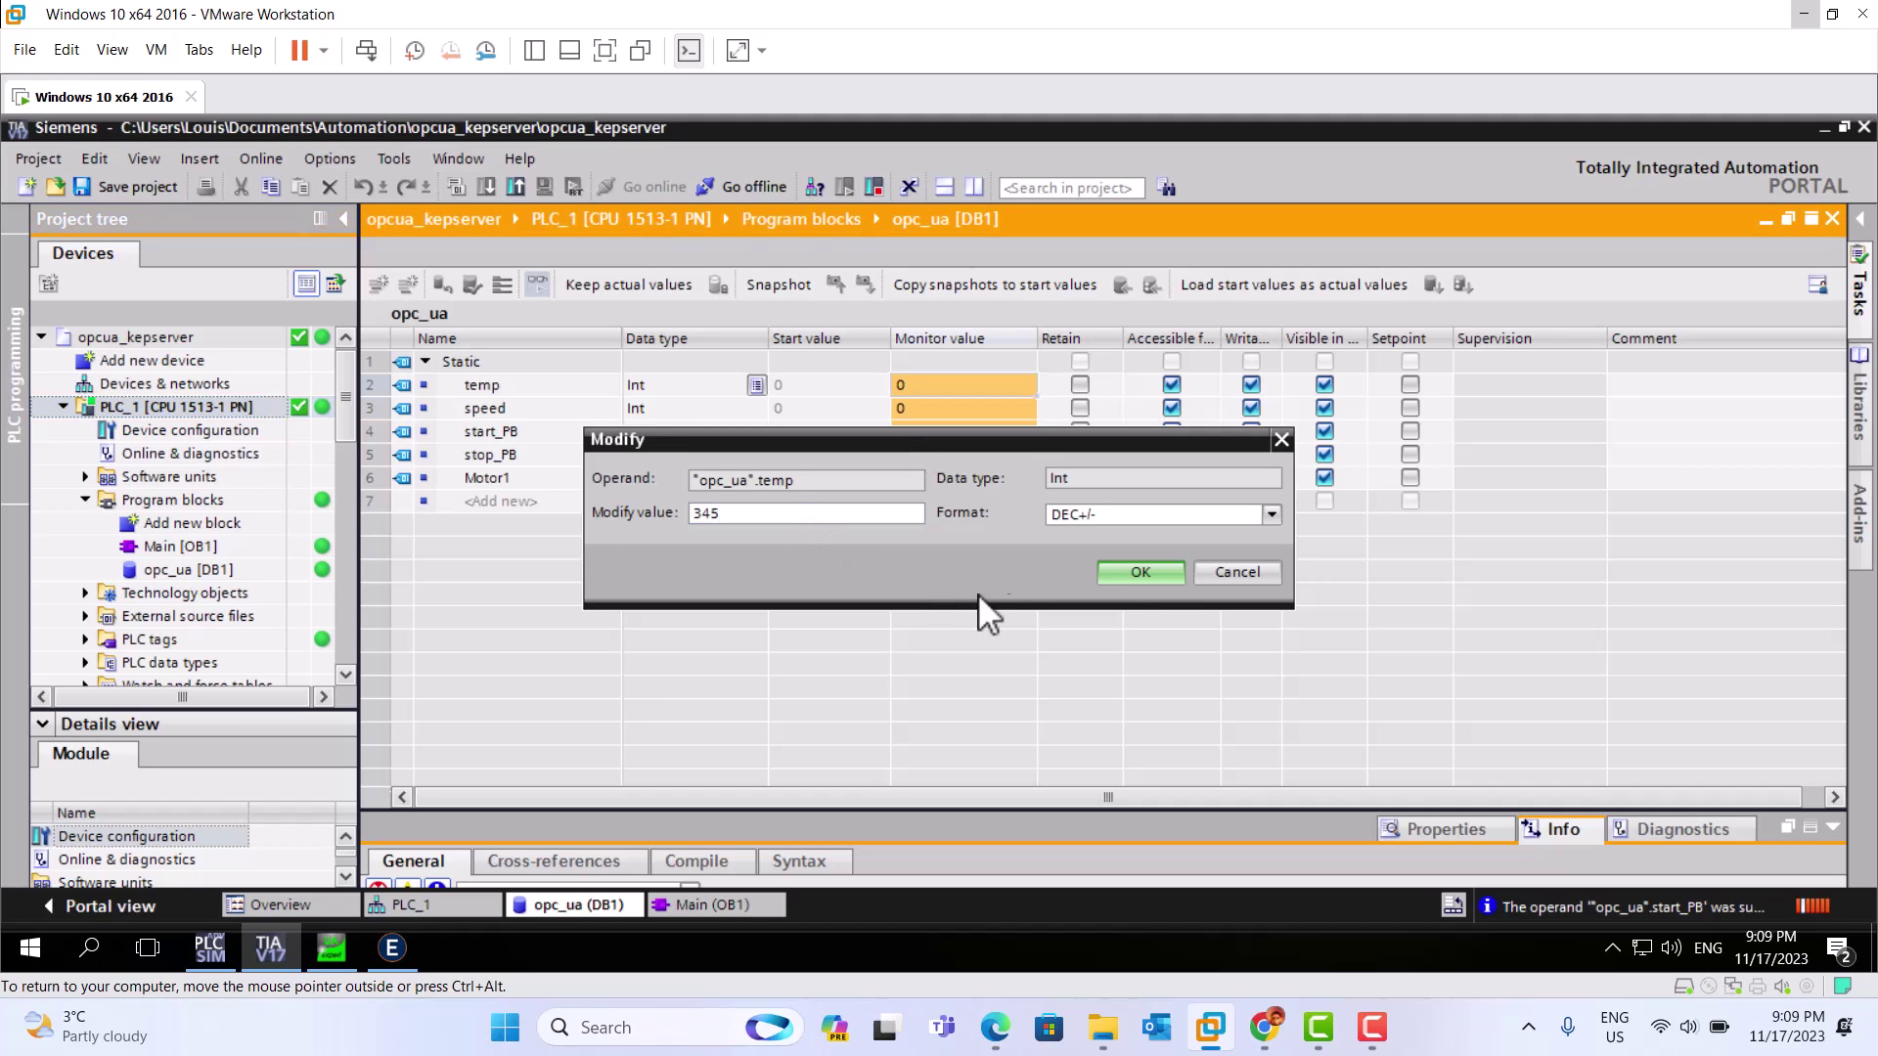
pyautogui.click(1164, 566)
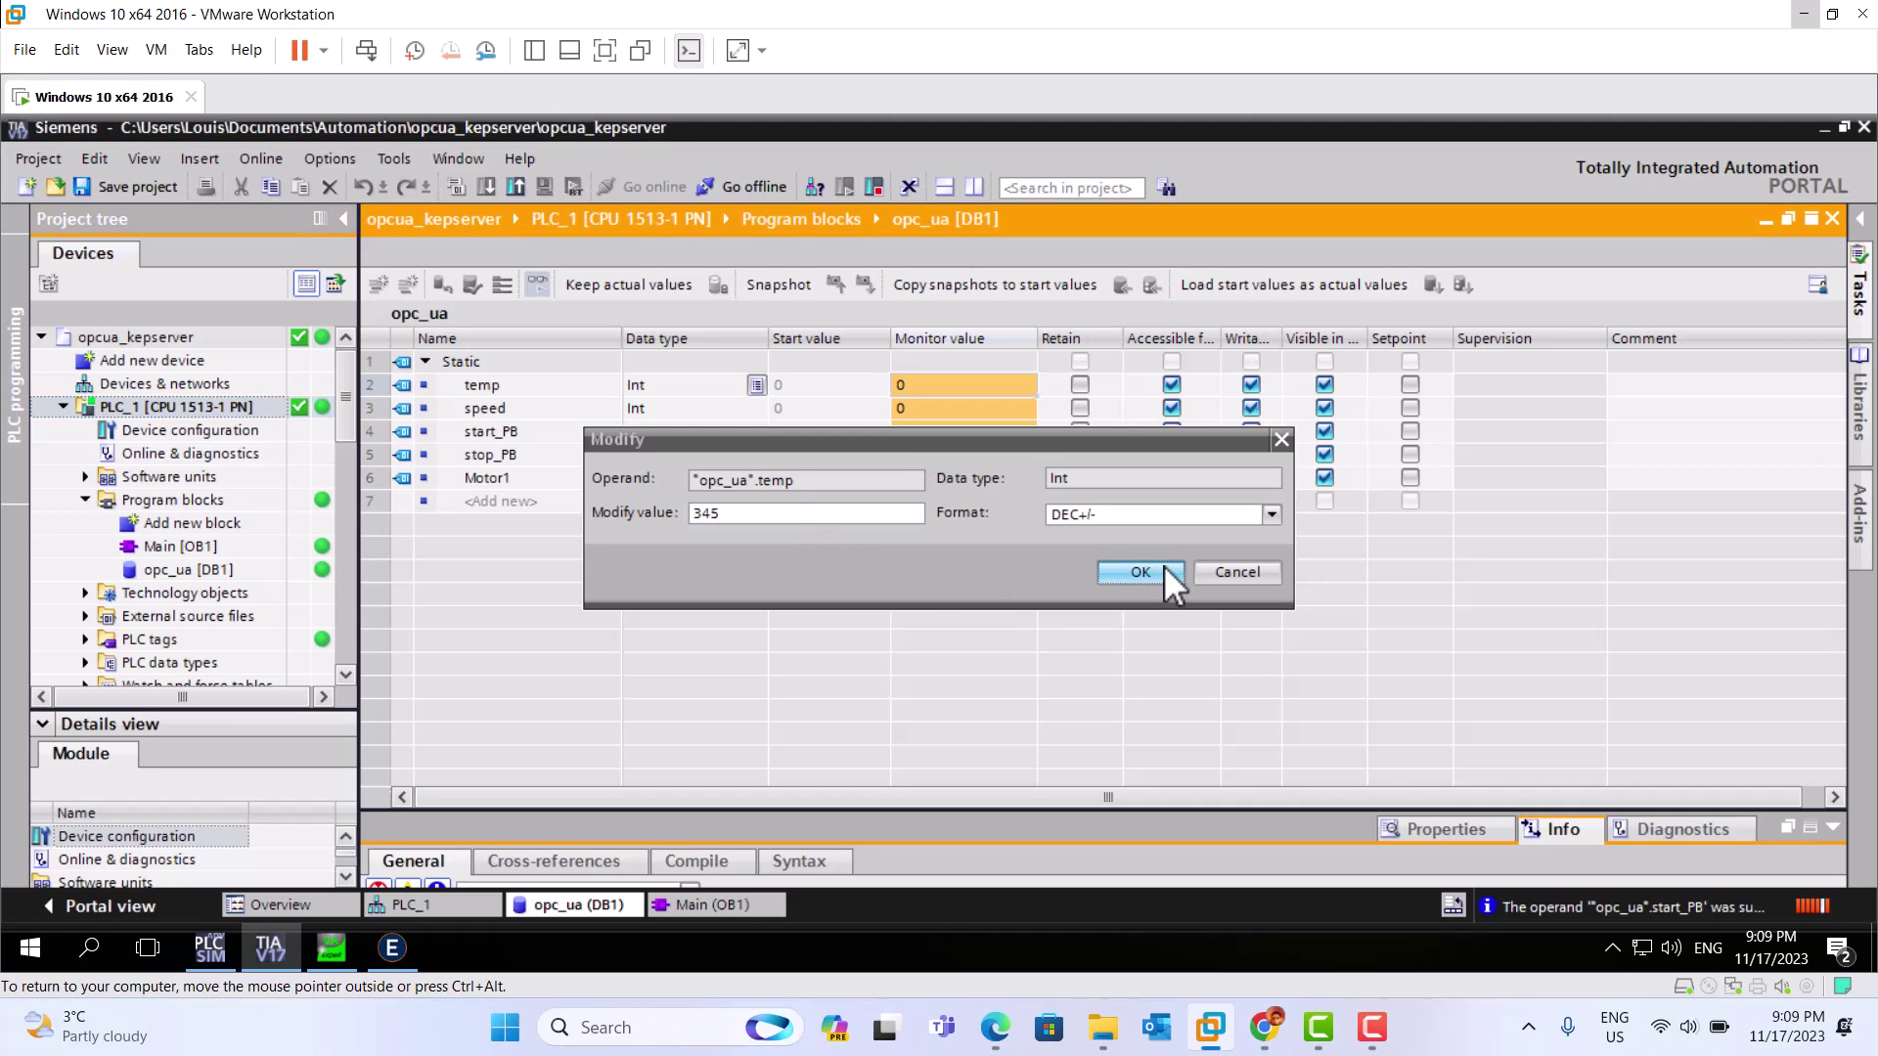
pyautogui.doubleClick(914, 411)
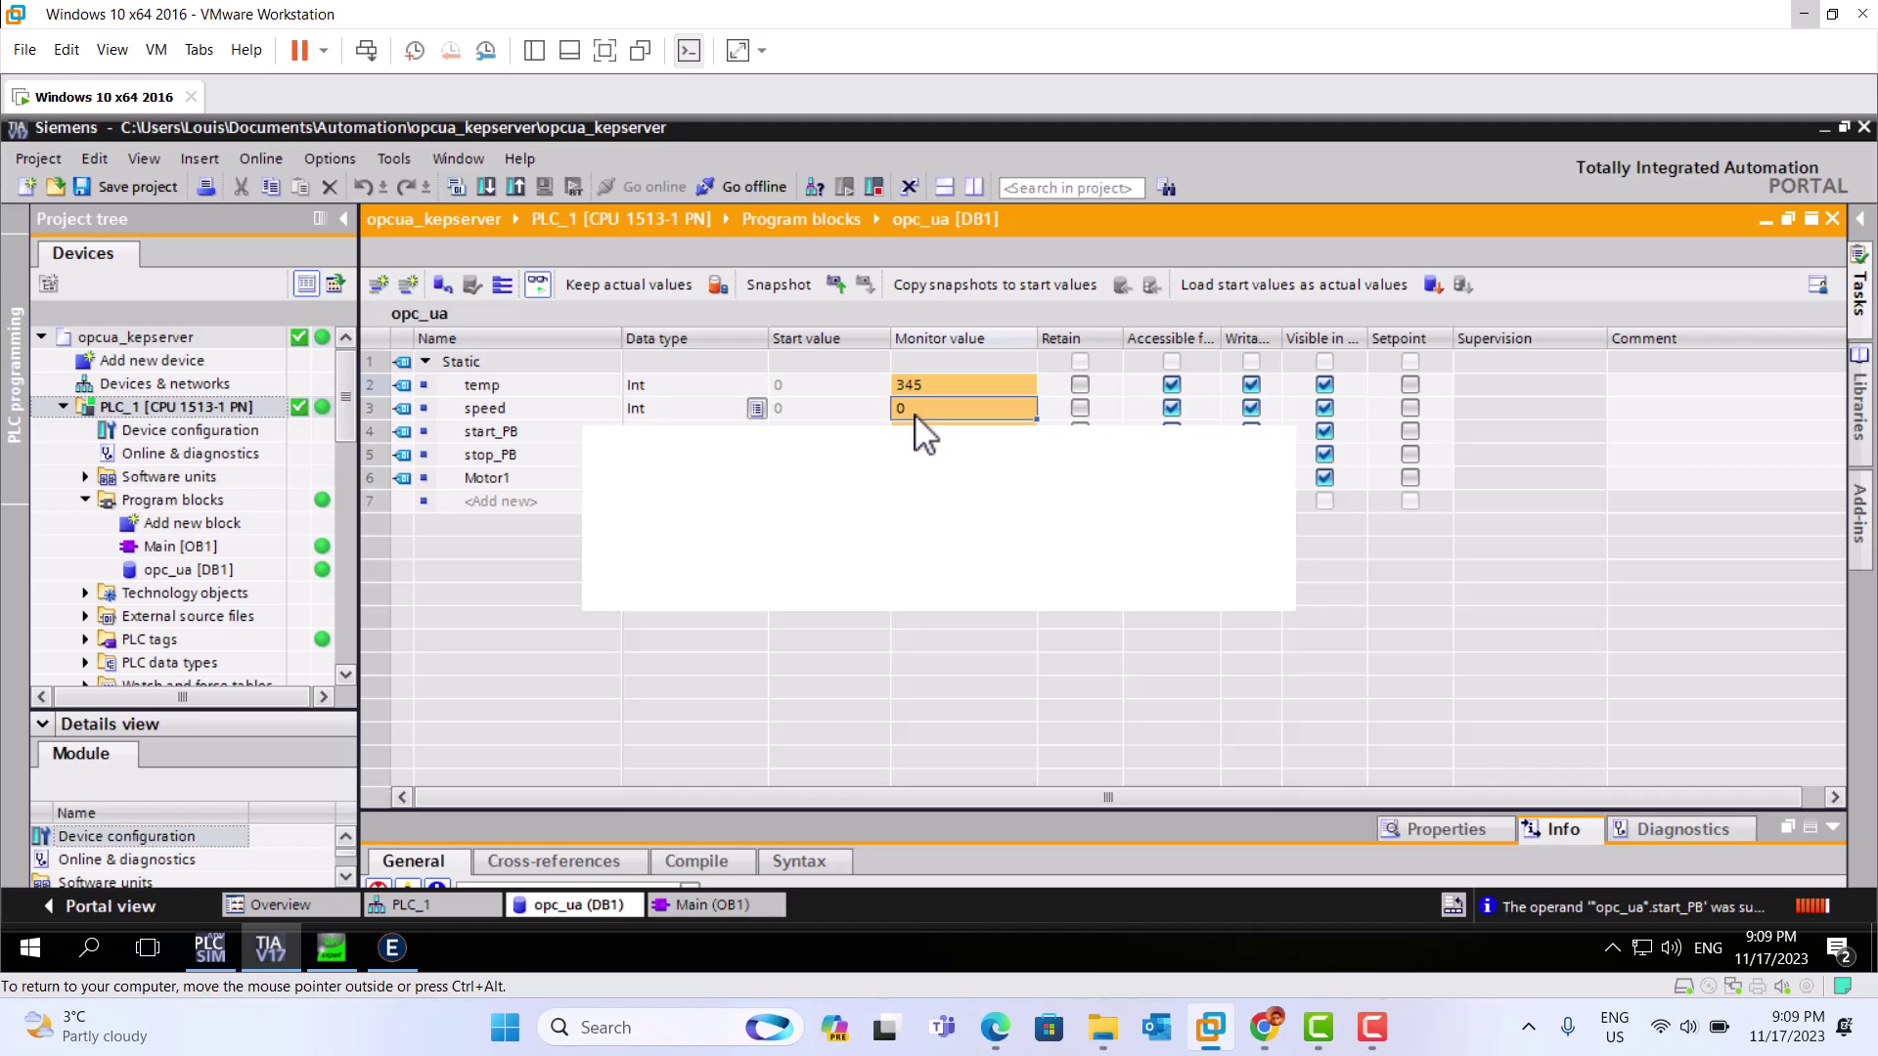
pyautogui.click(774, 510)
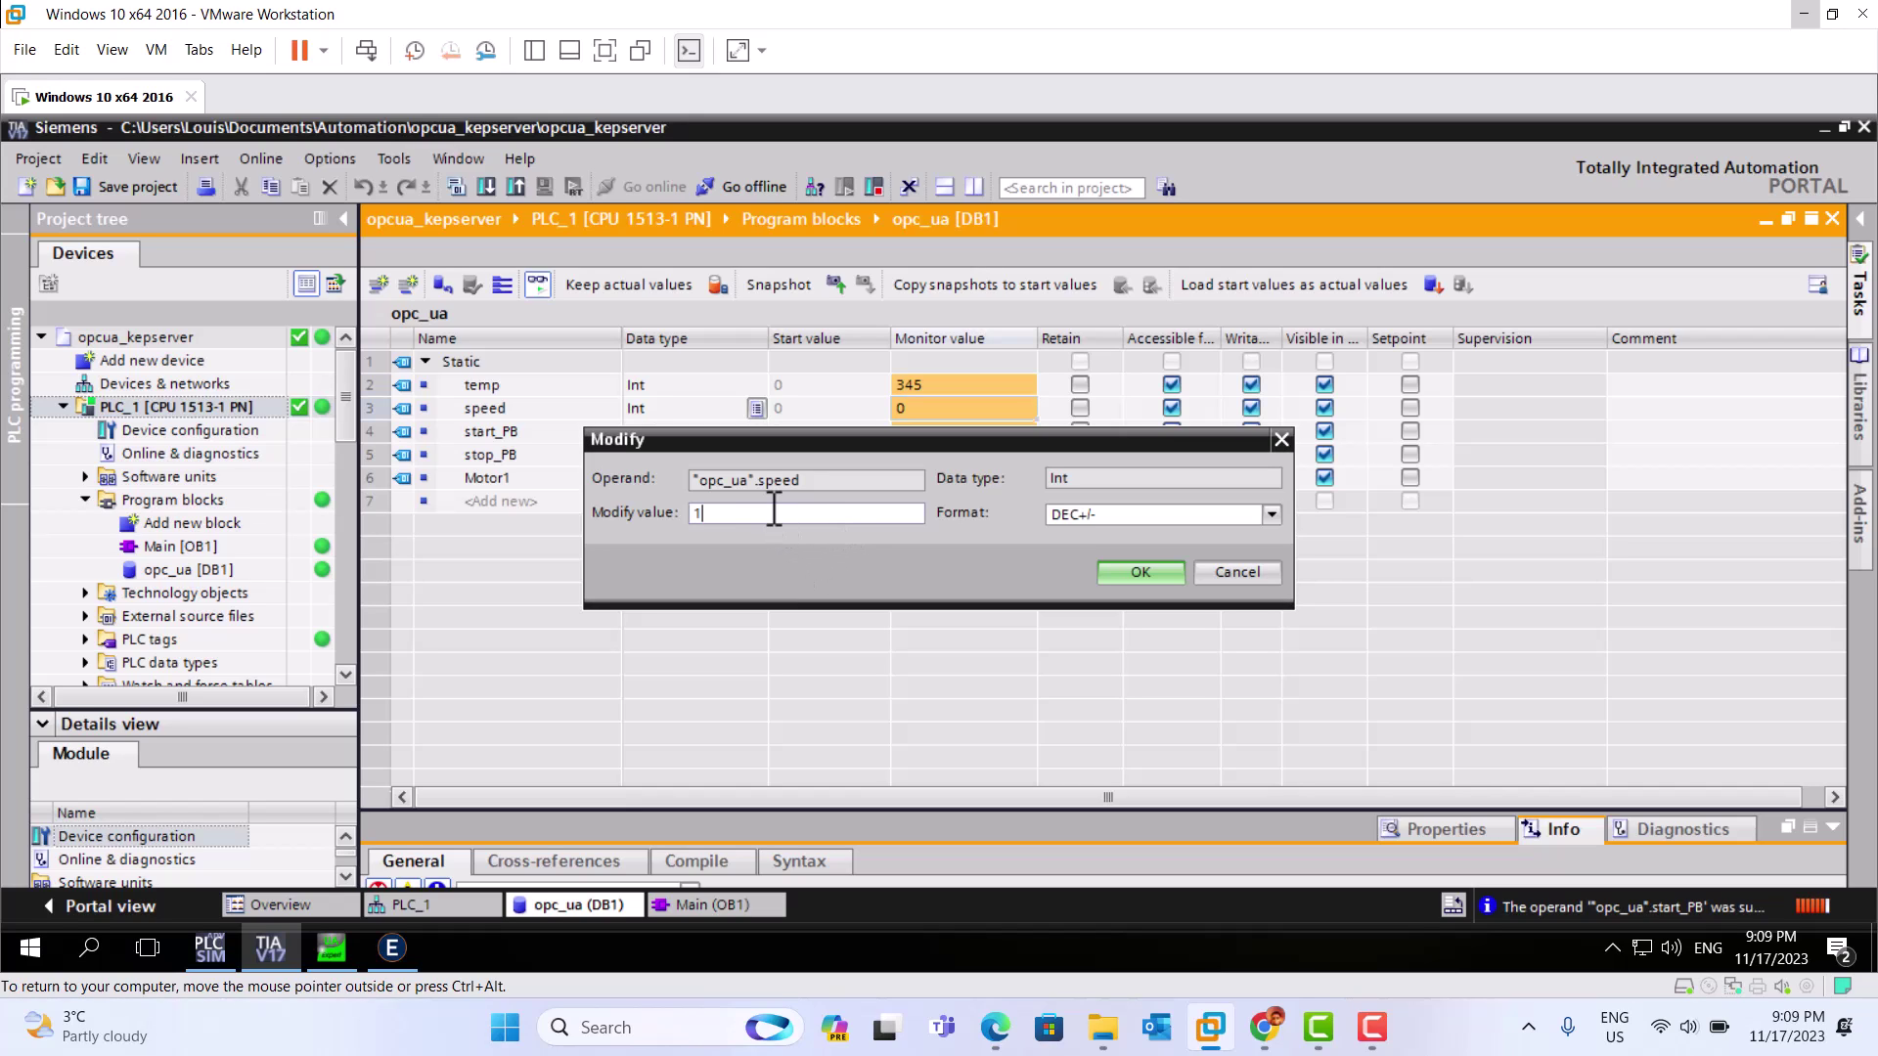
pyautogui.click(1143, 569)
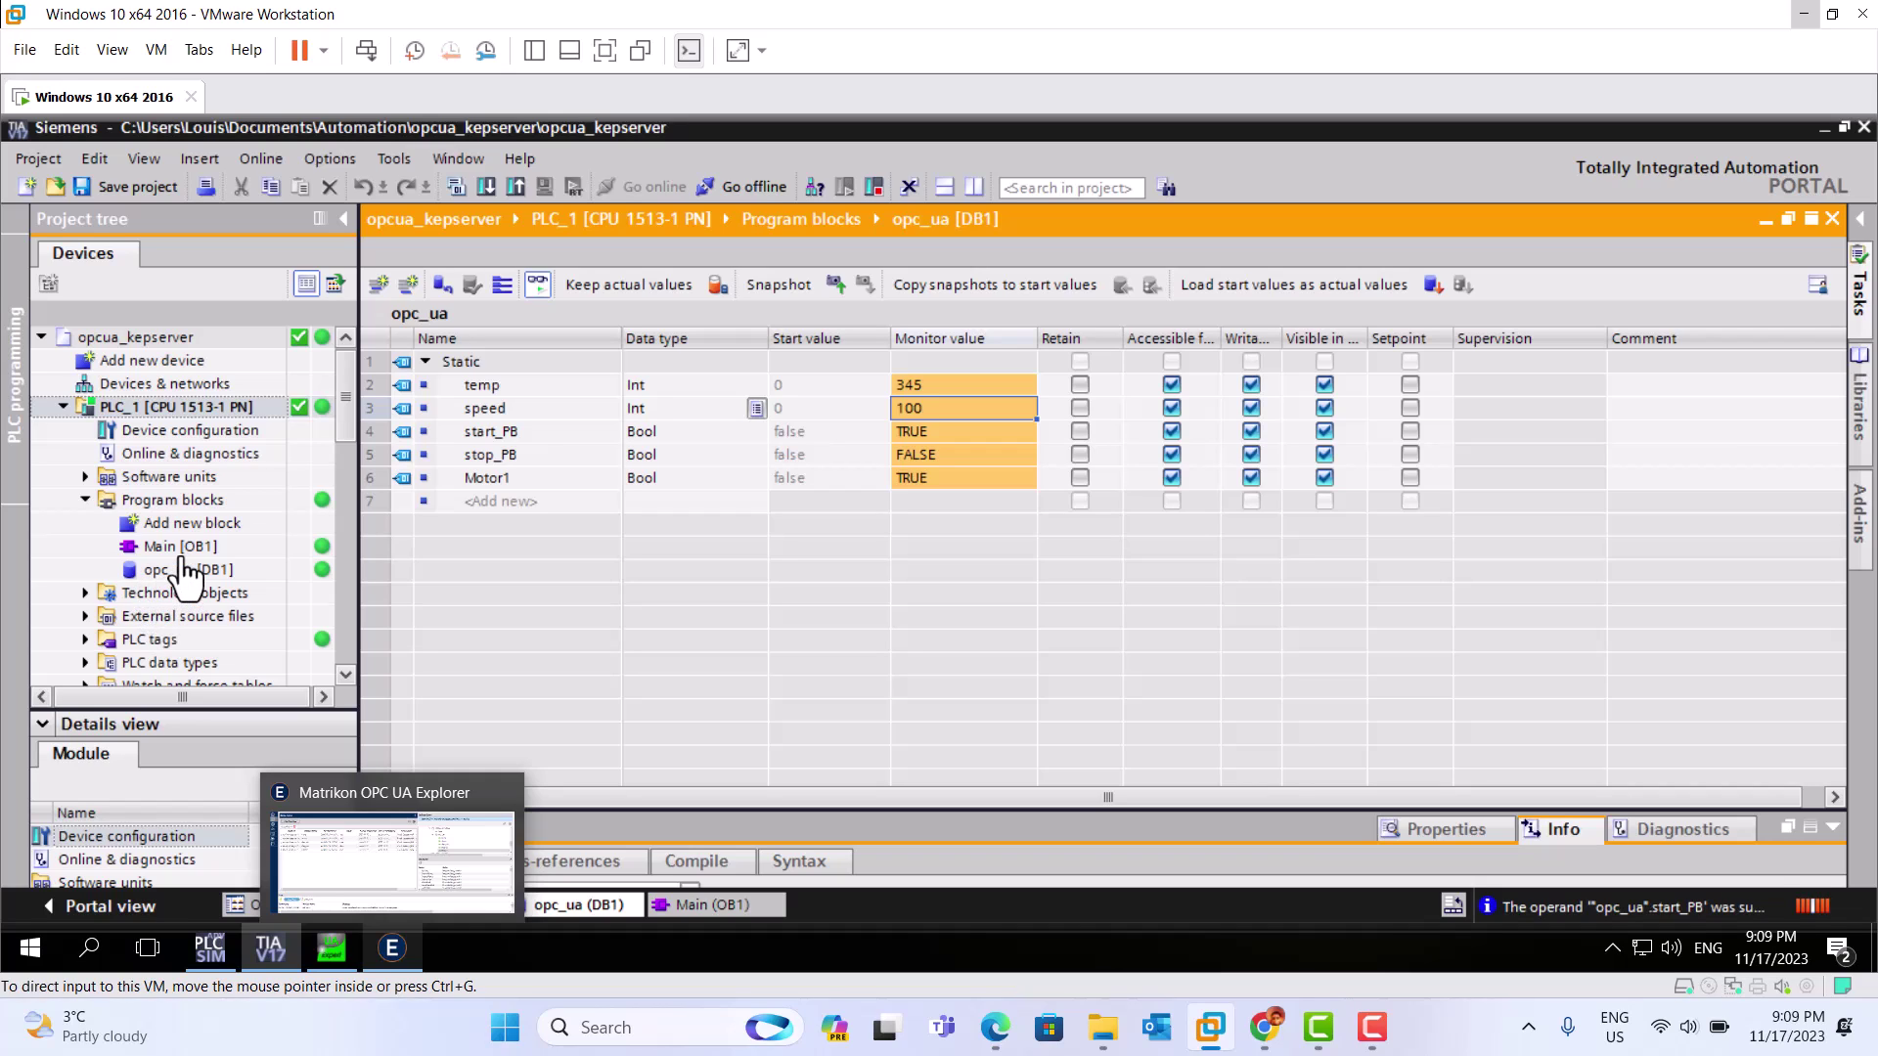
# Step: Switch to Matrikon's Data View to confirm temp reads 345 and speed reads 100
pyautogui.click(391, 949)
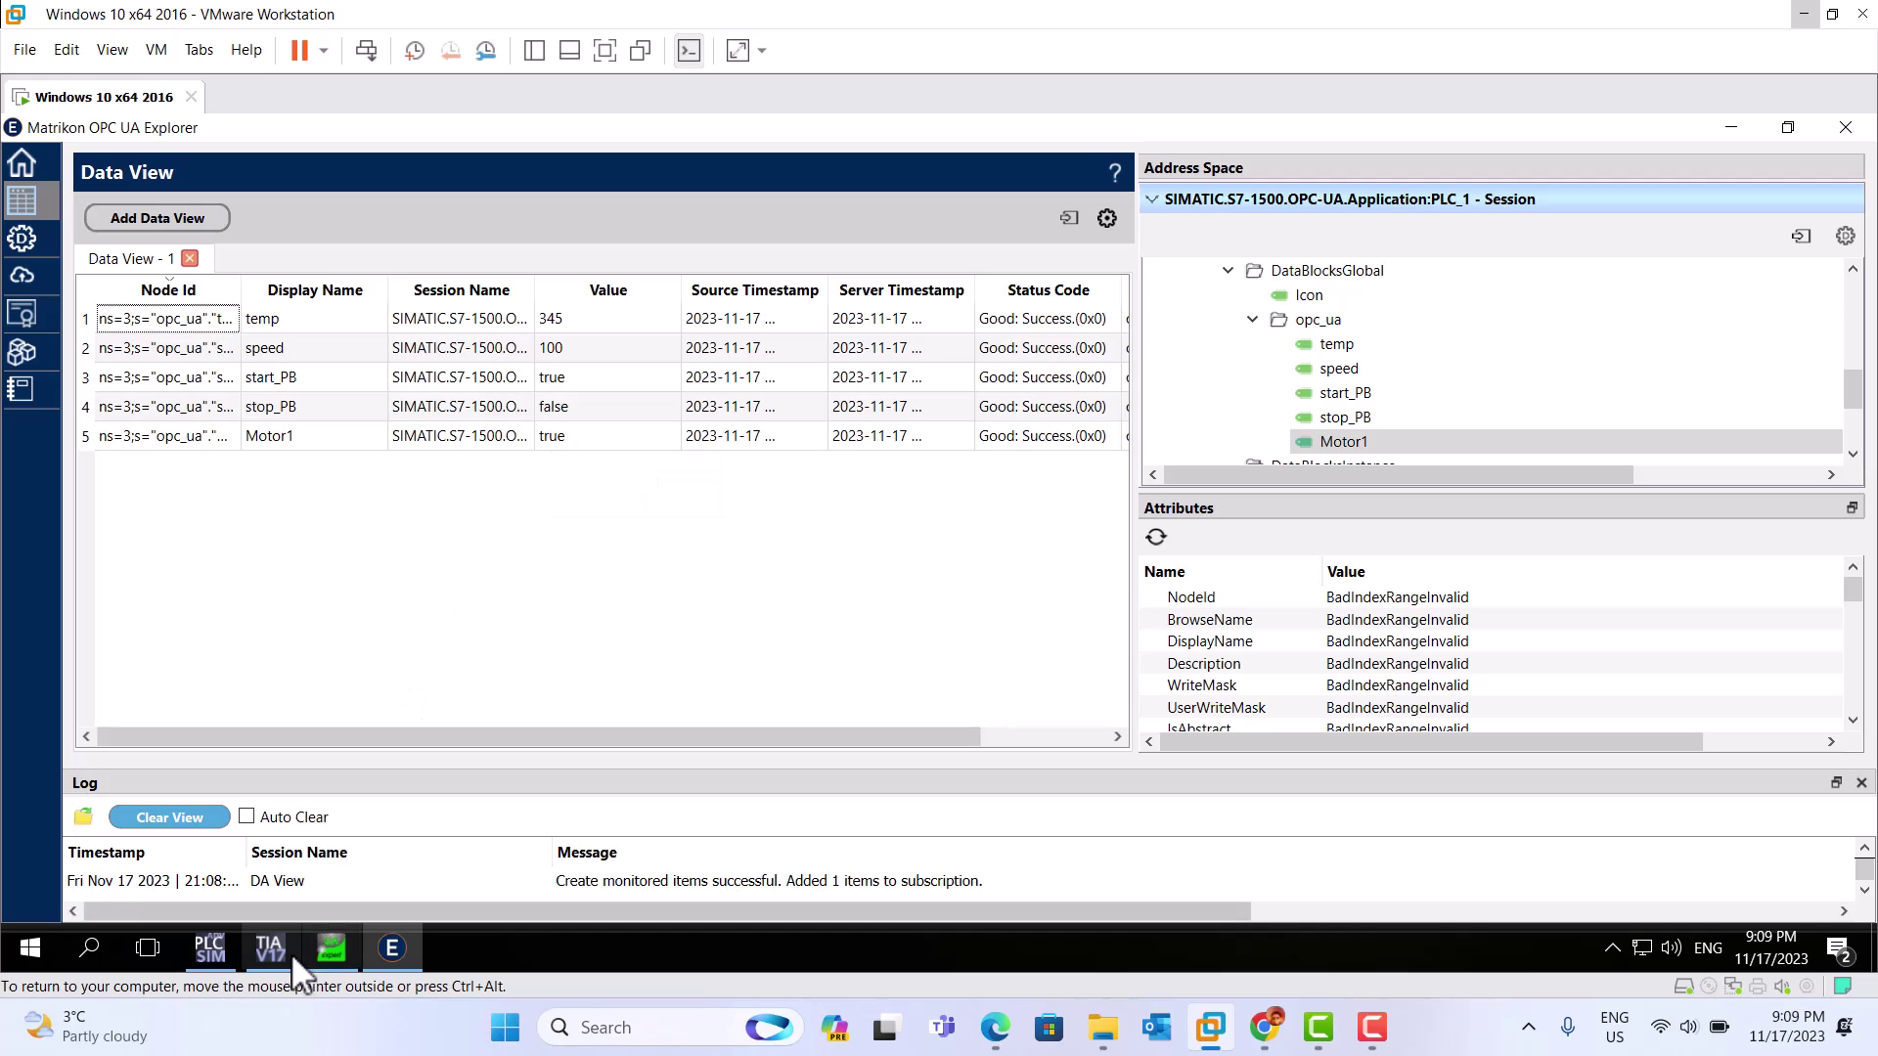
# Step: Open the Main [OB1] block in TIA Portal and modify stop_PB to 1 online
pyautogui.click(275, 957)
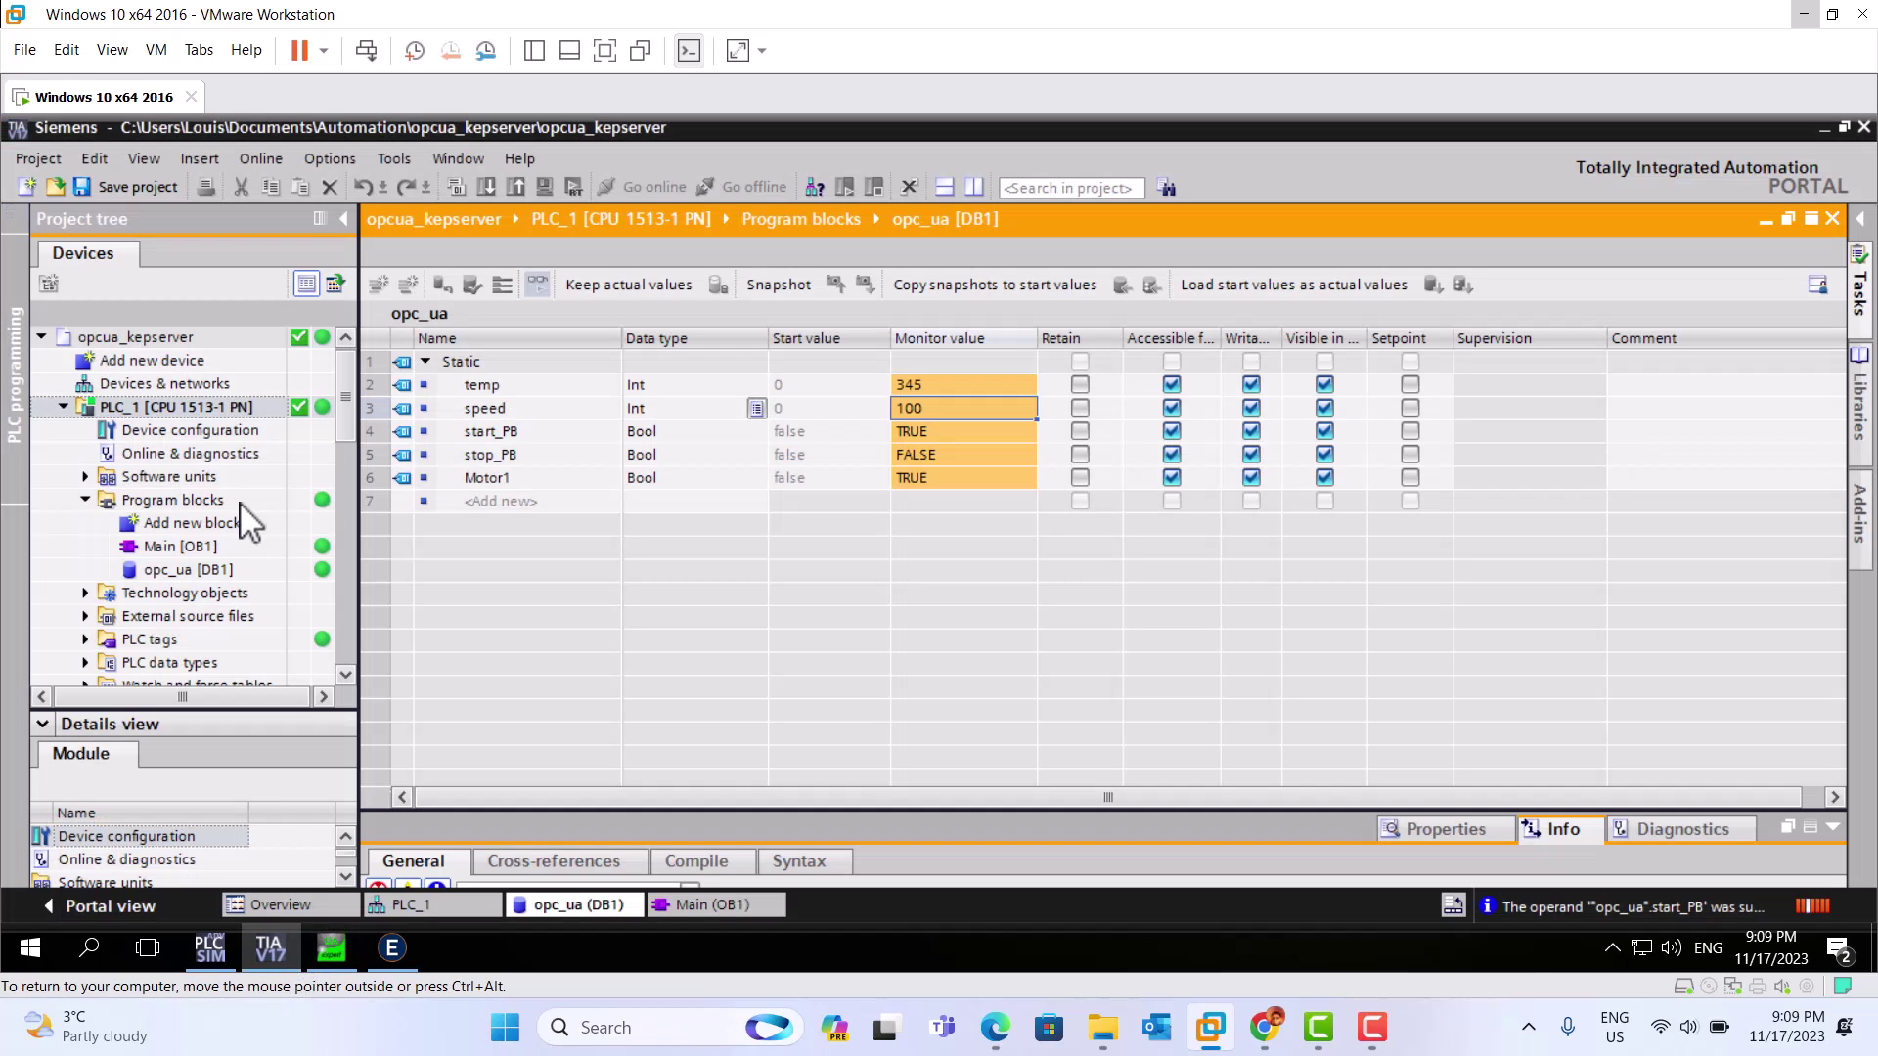
pyautogui.click(172, 545)
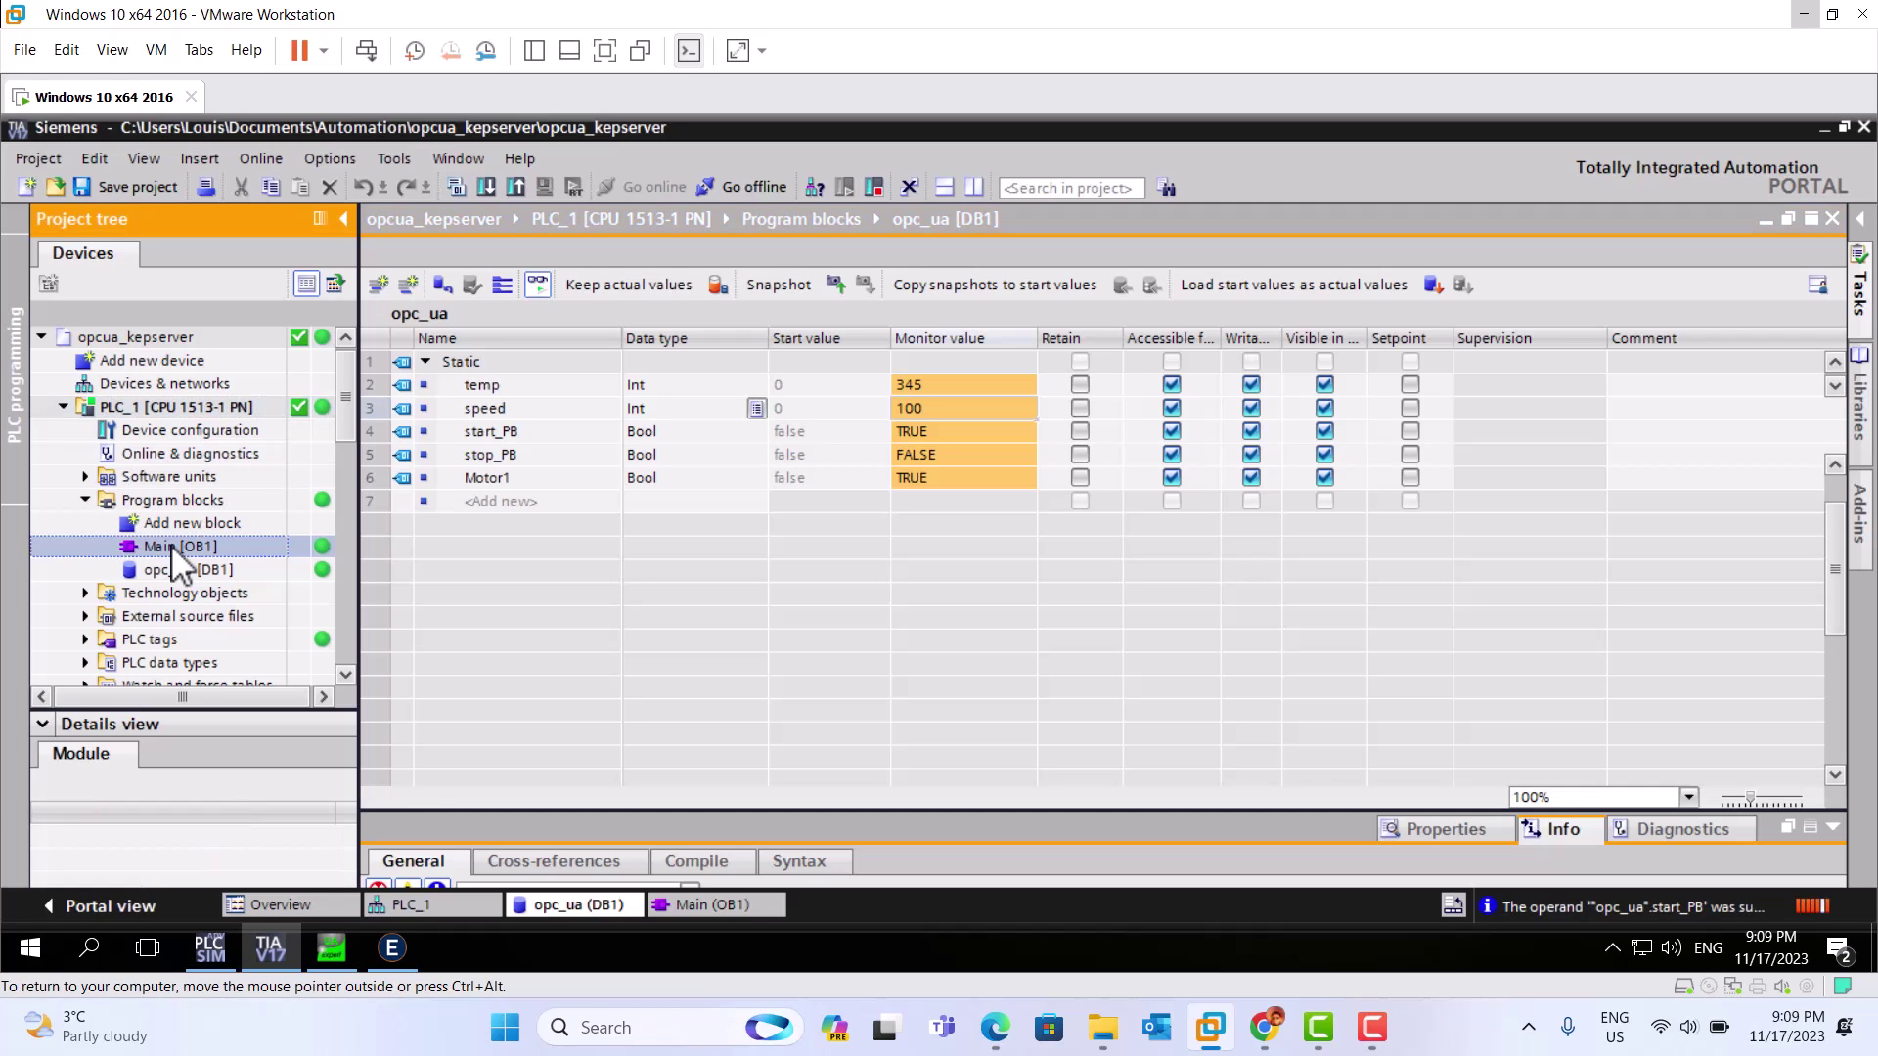
pyautogui.doubleClick(173, 545)
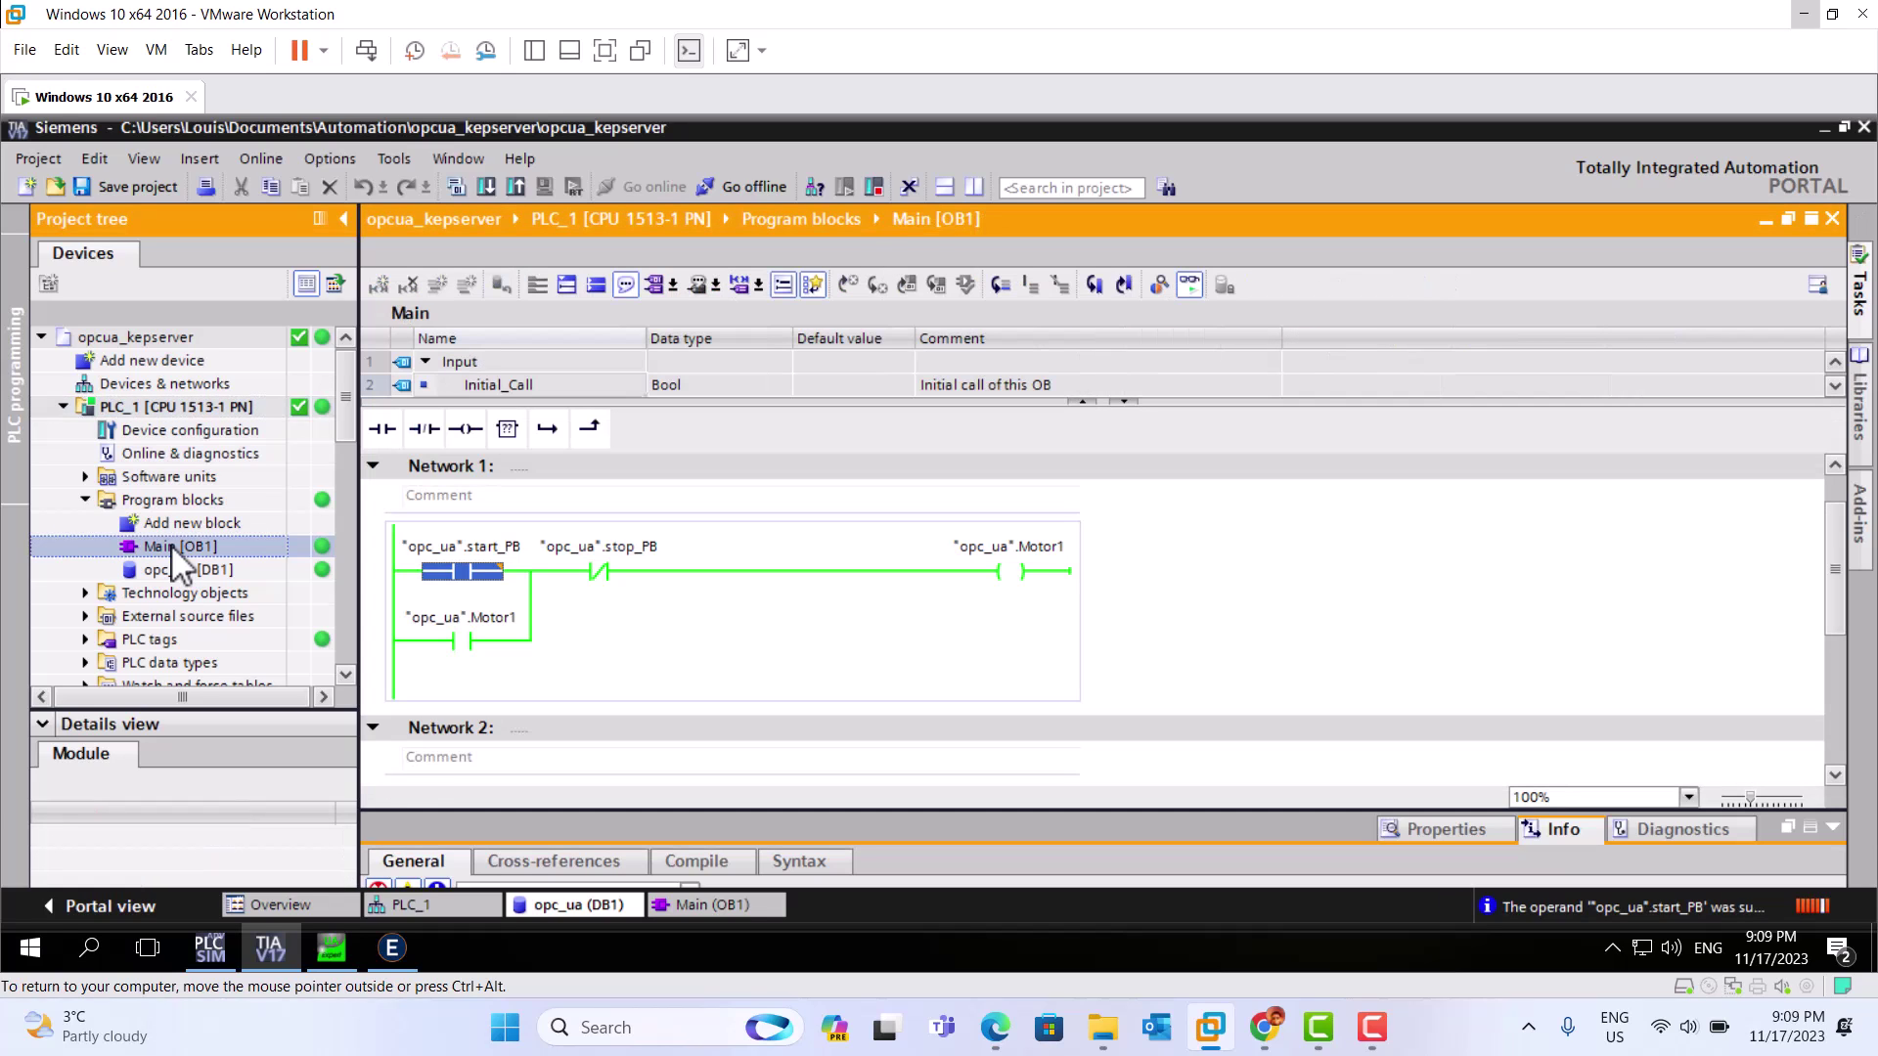
pyautogui.rightClick(589, 574)
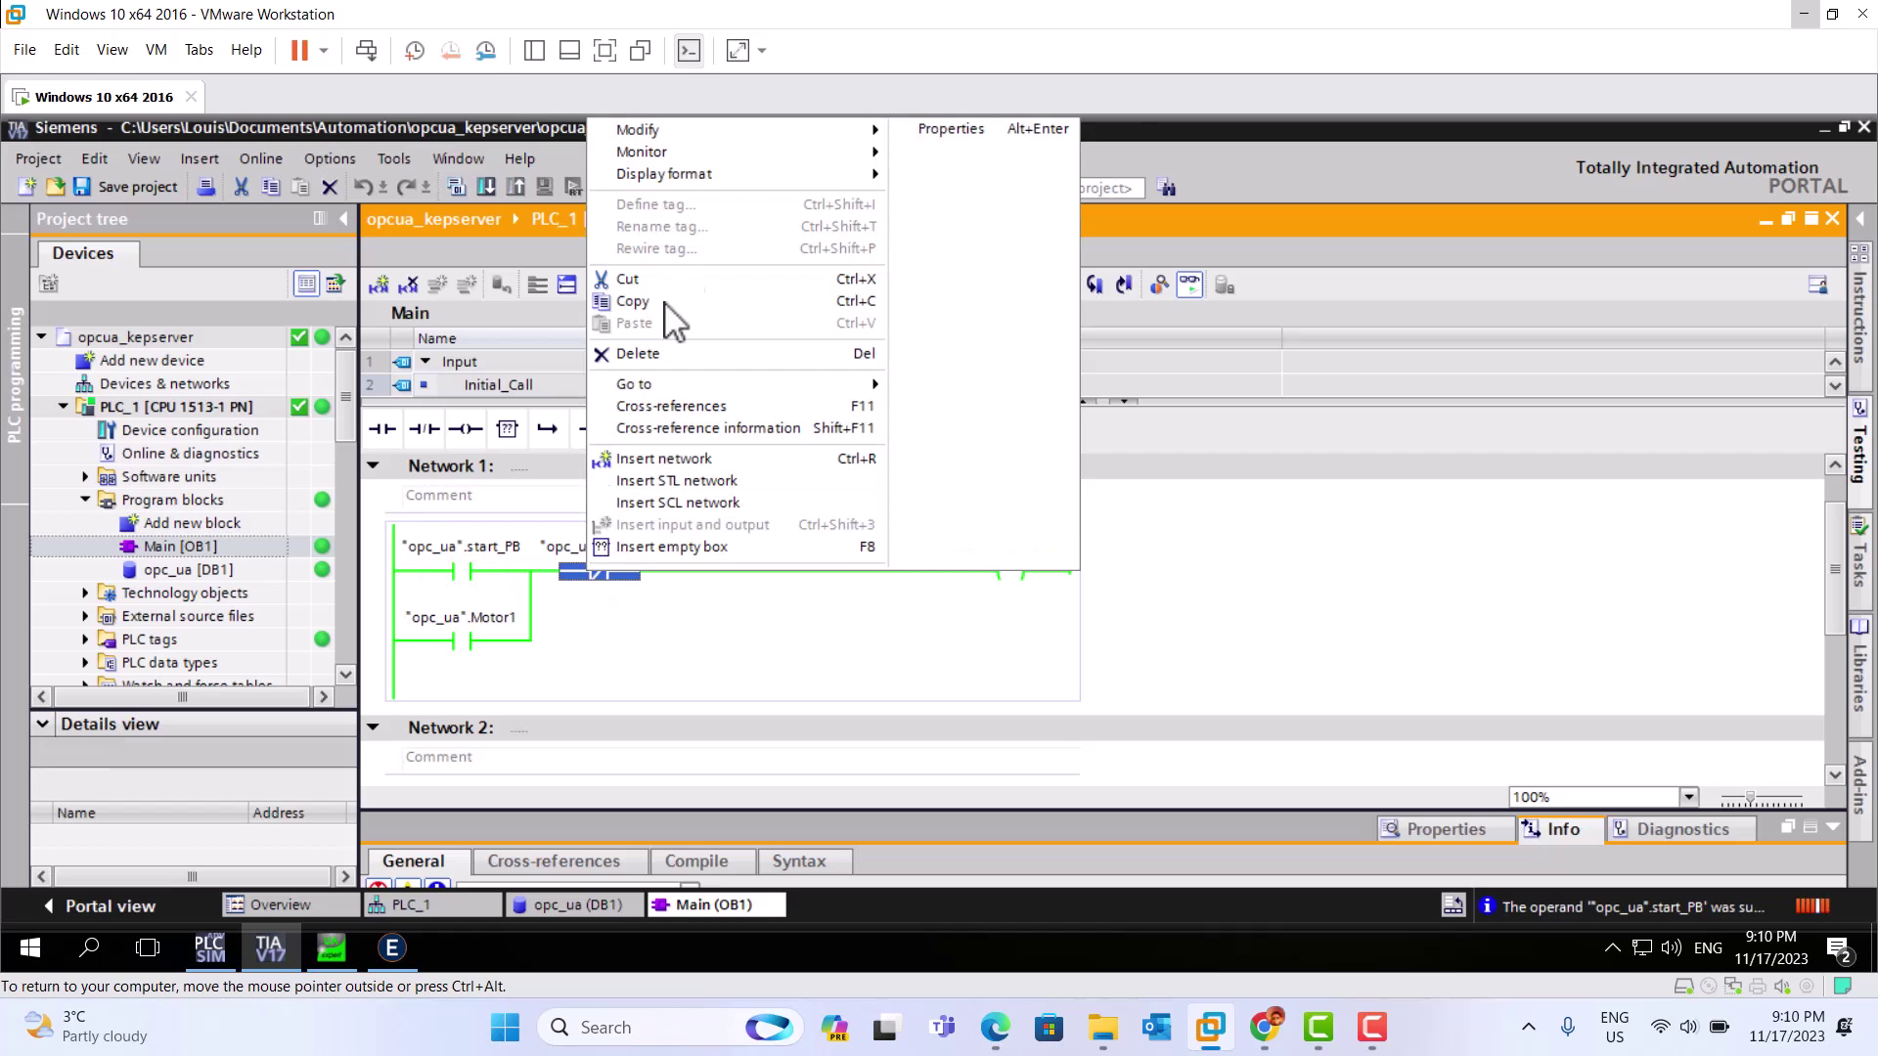
pyautogui.moveTo(763, 131)
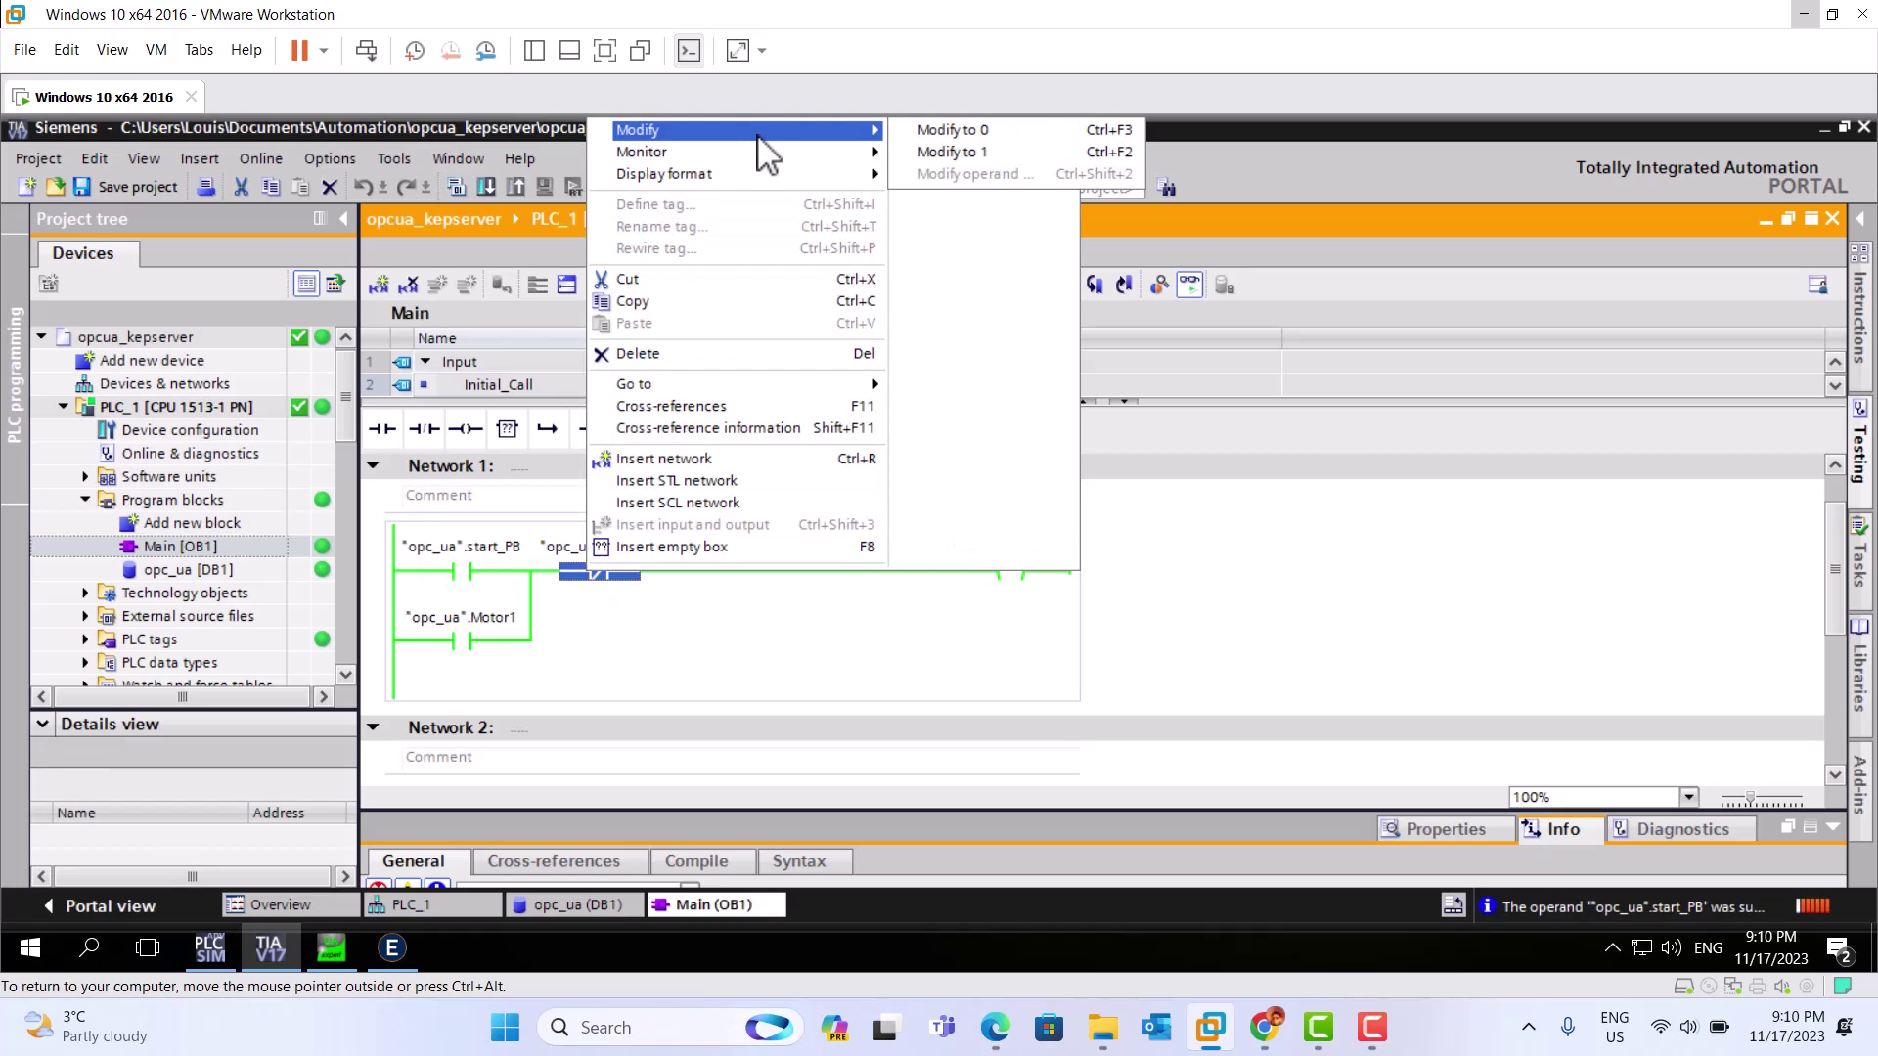
pyautogui.click(964, 151)
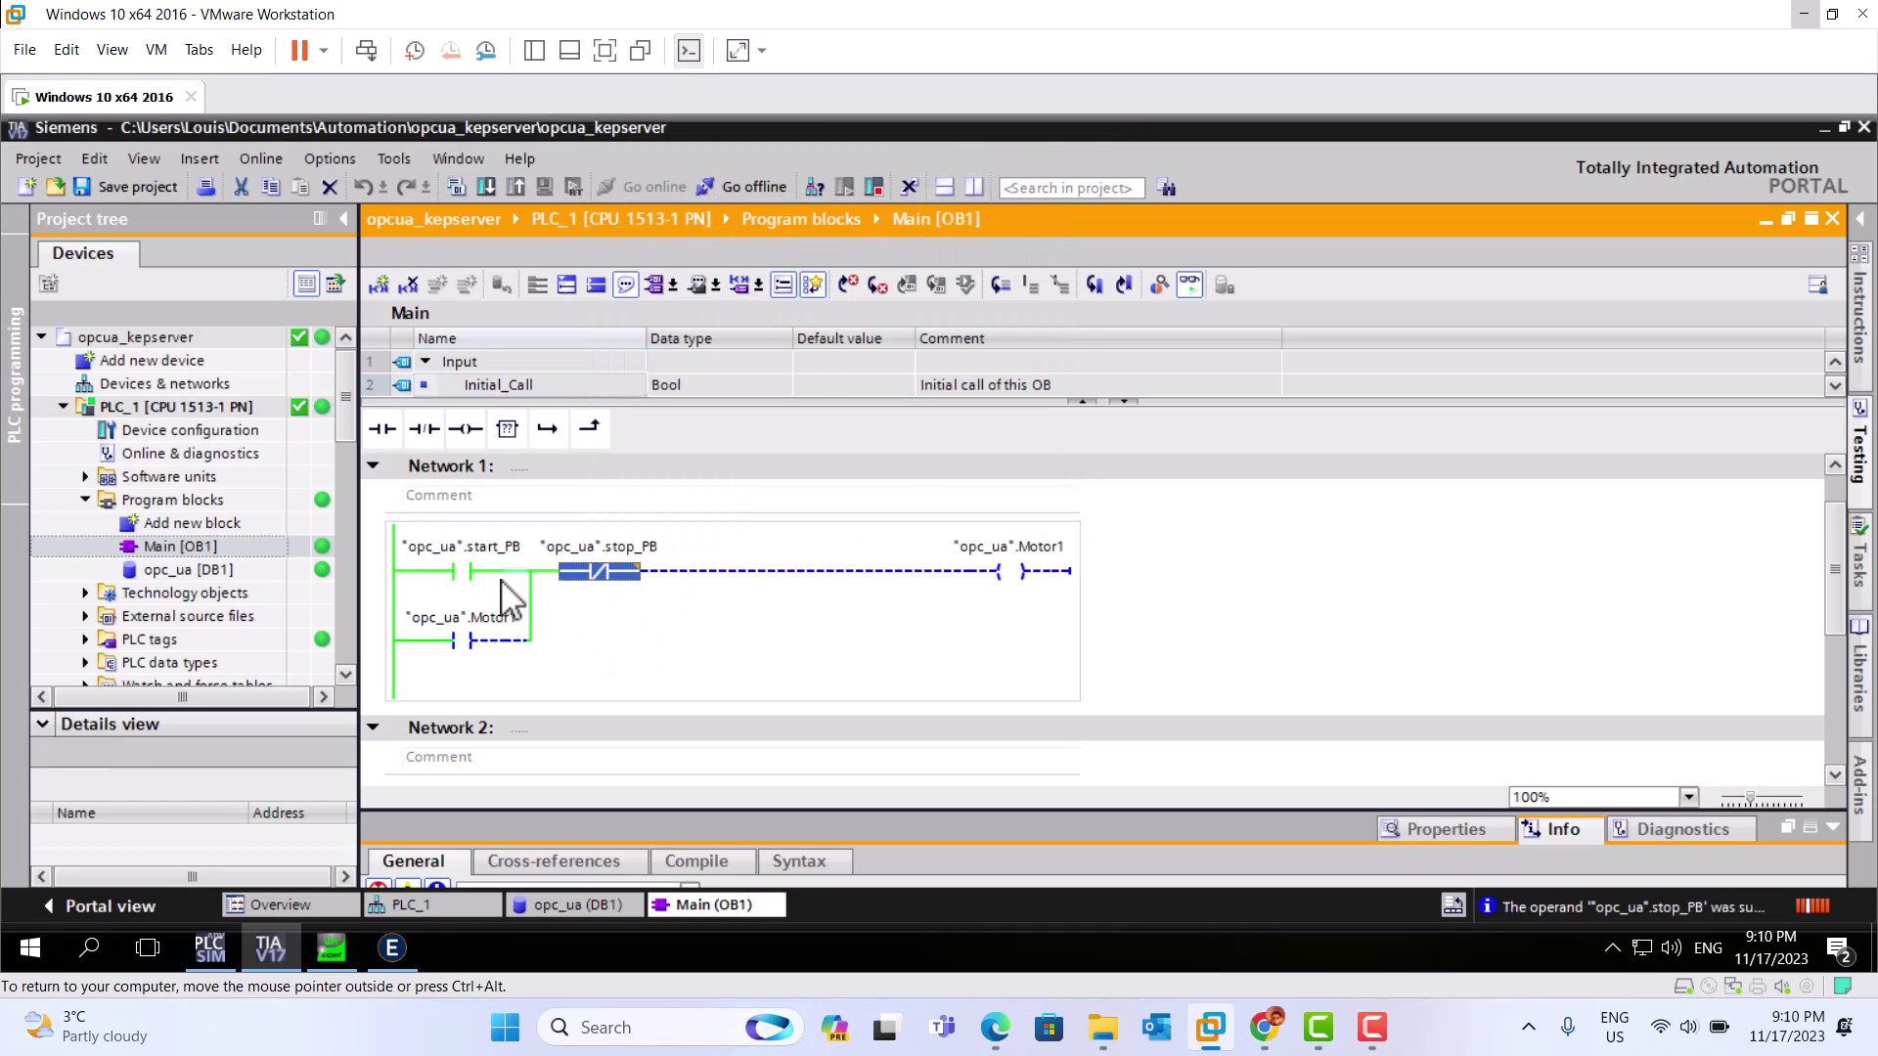
# Step: Modify the start_PB contact to 0 online
pyautogui.click(465, 577)
pyautogui.rightClick(466, 576)
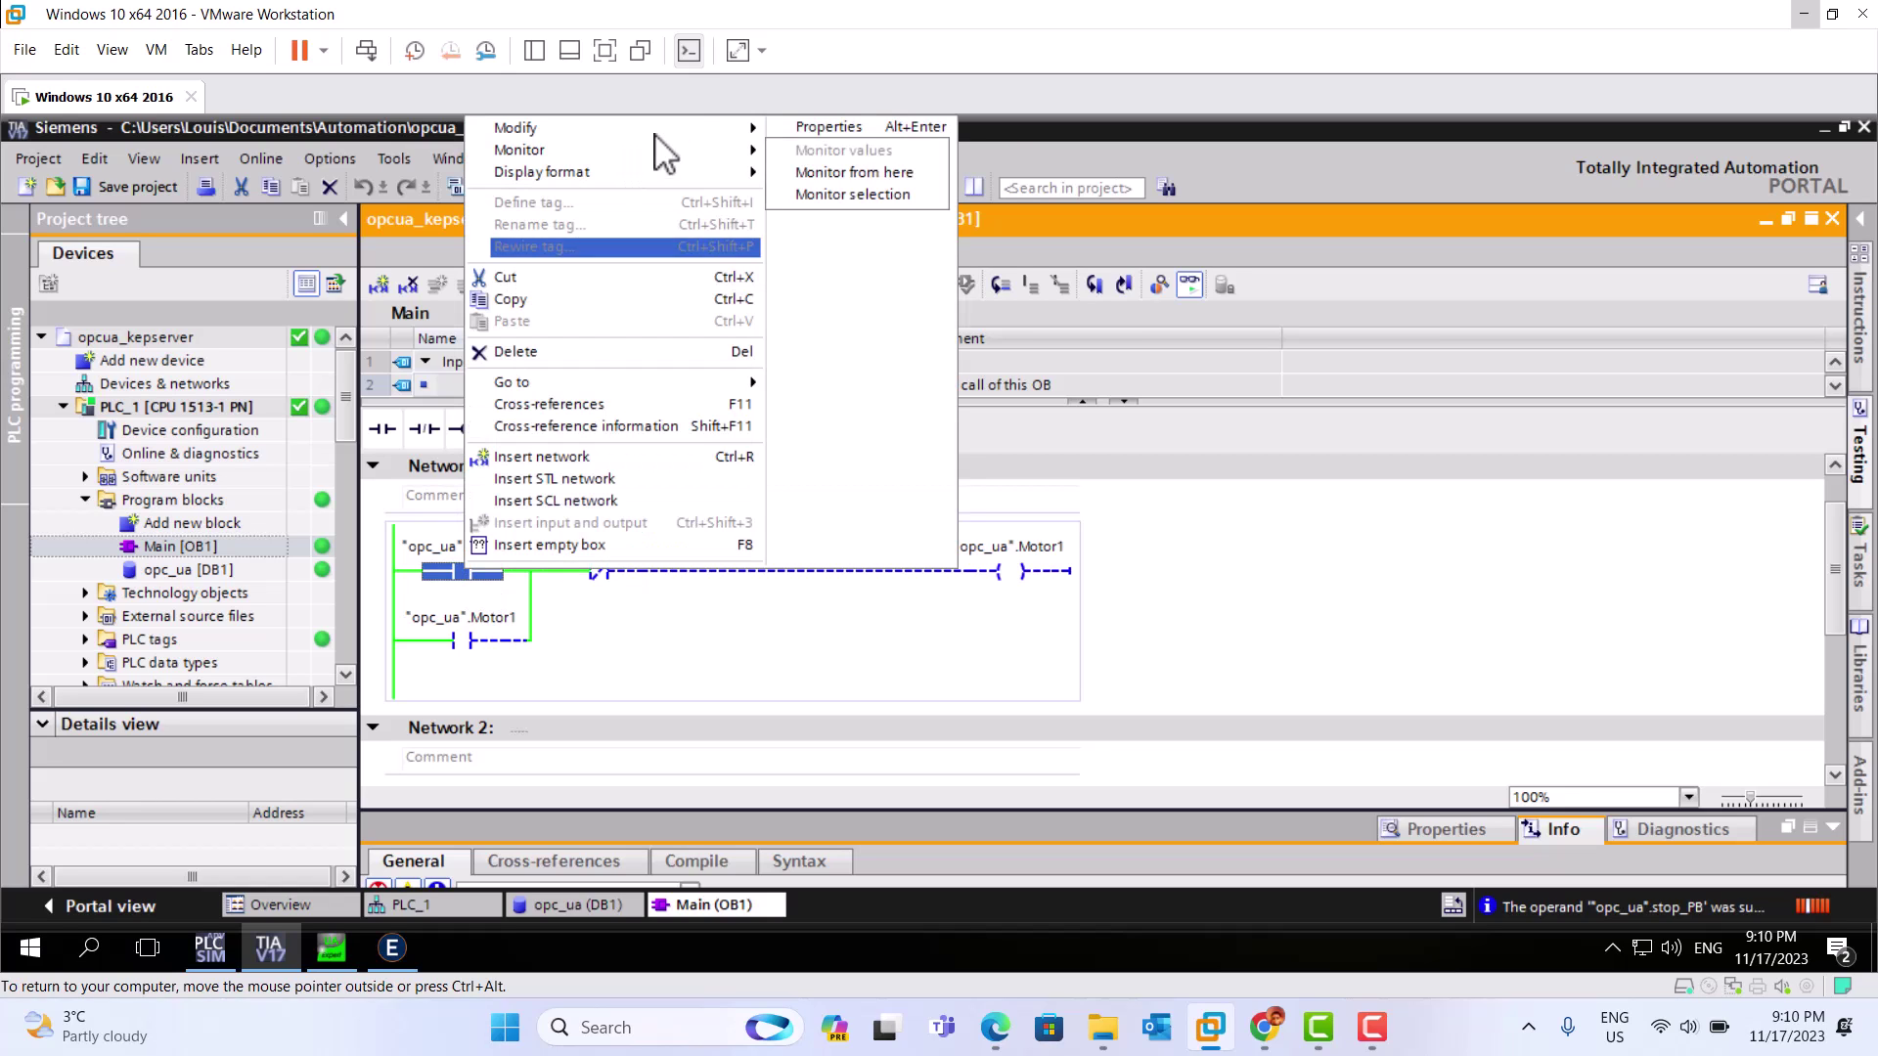
pyautogui.moveTo(761, 133)
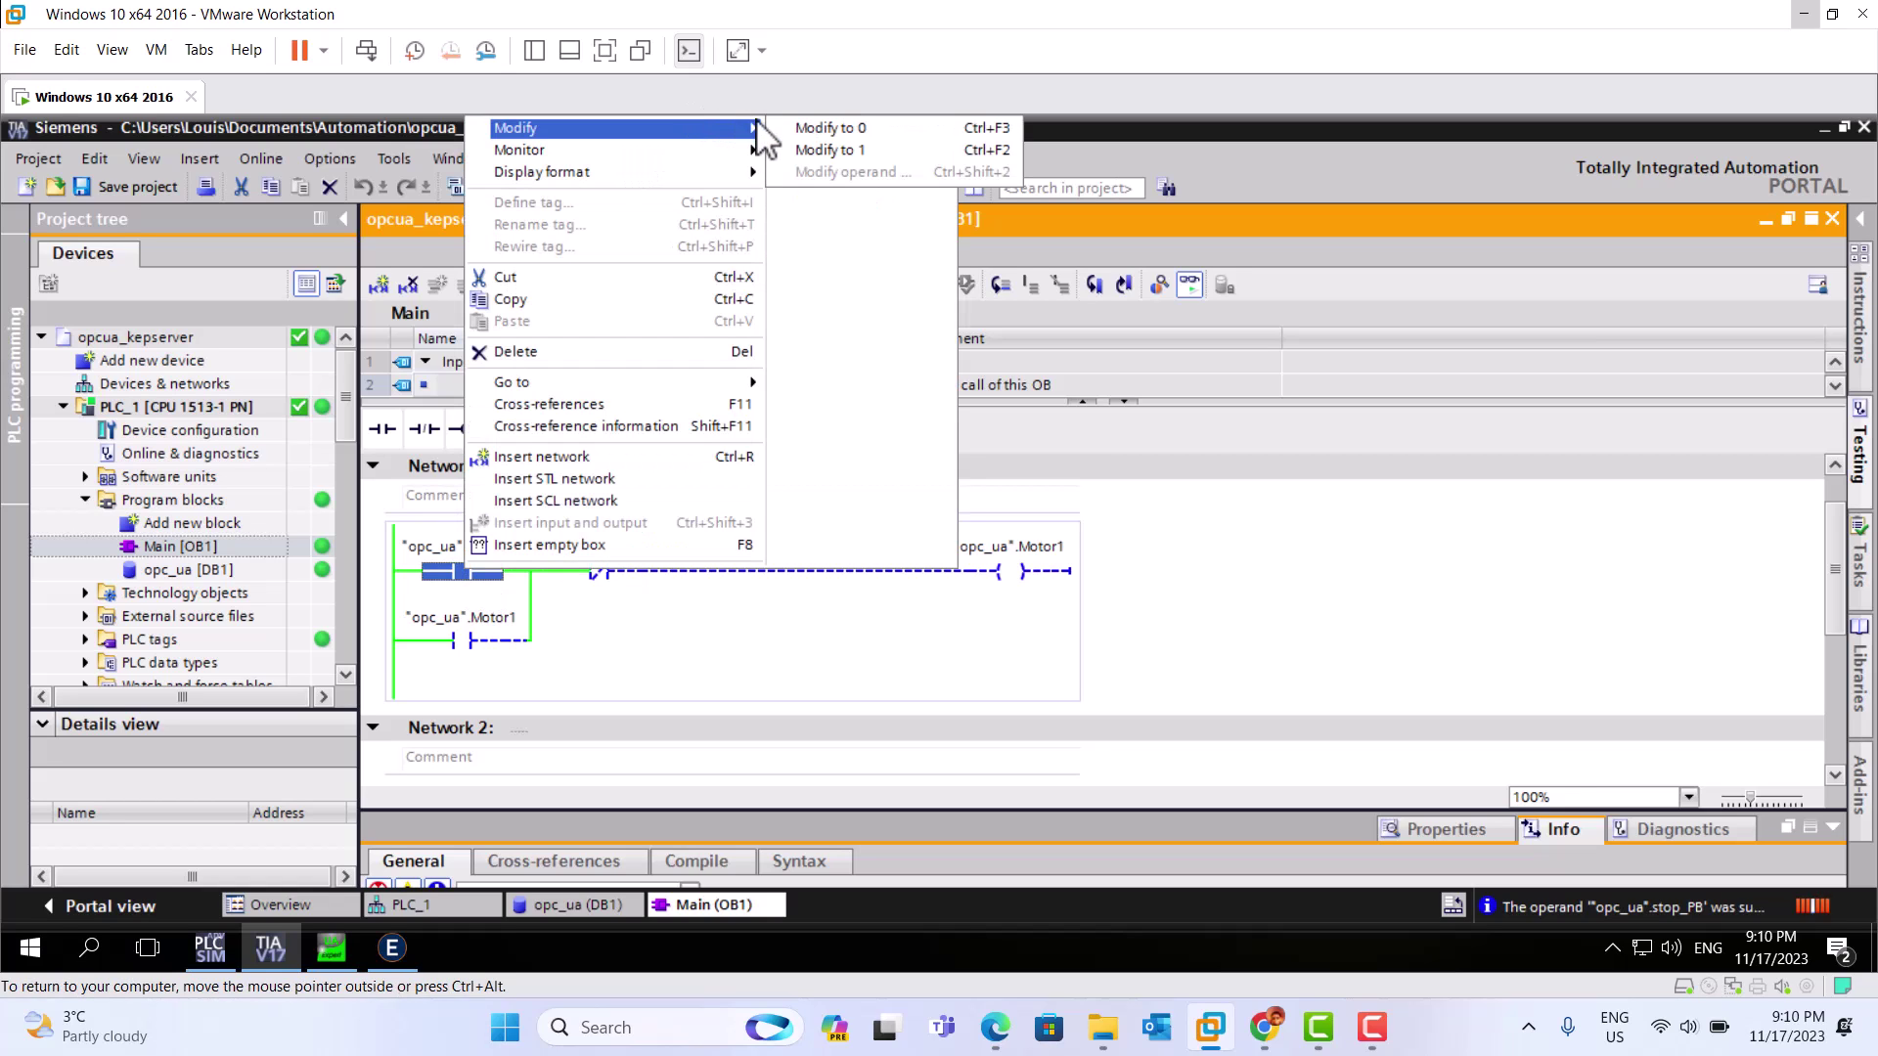
pyautogui.click(847, 136)
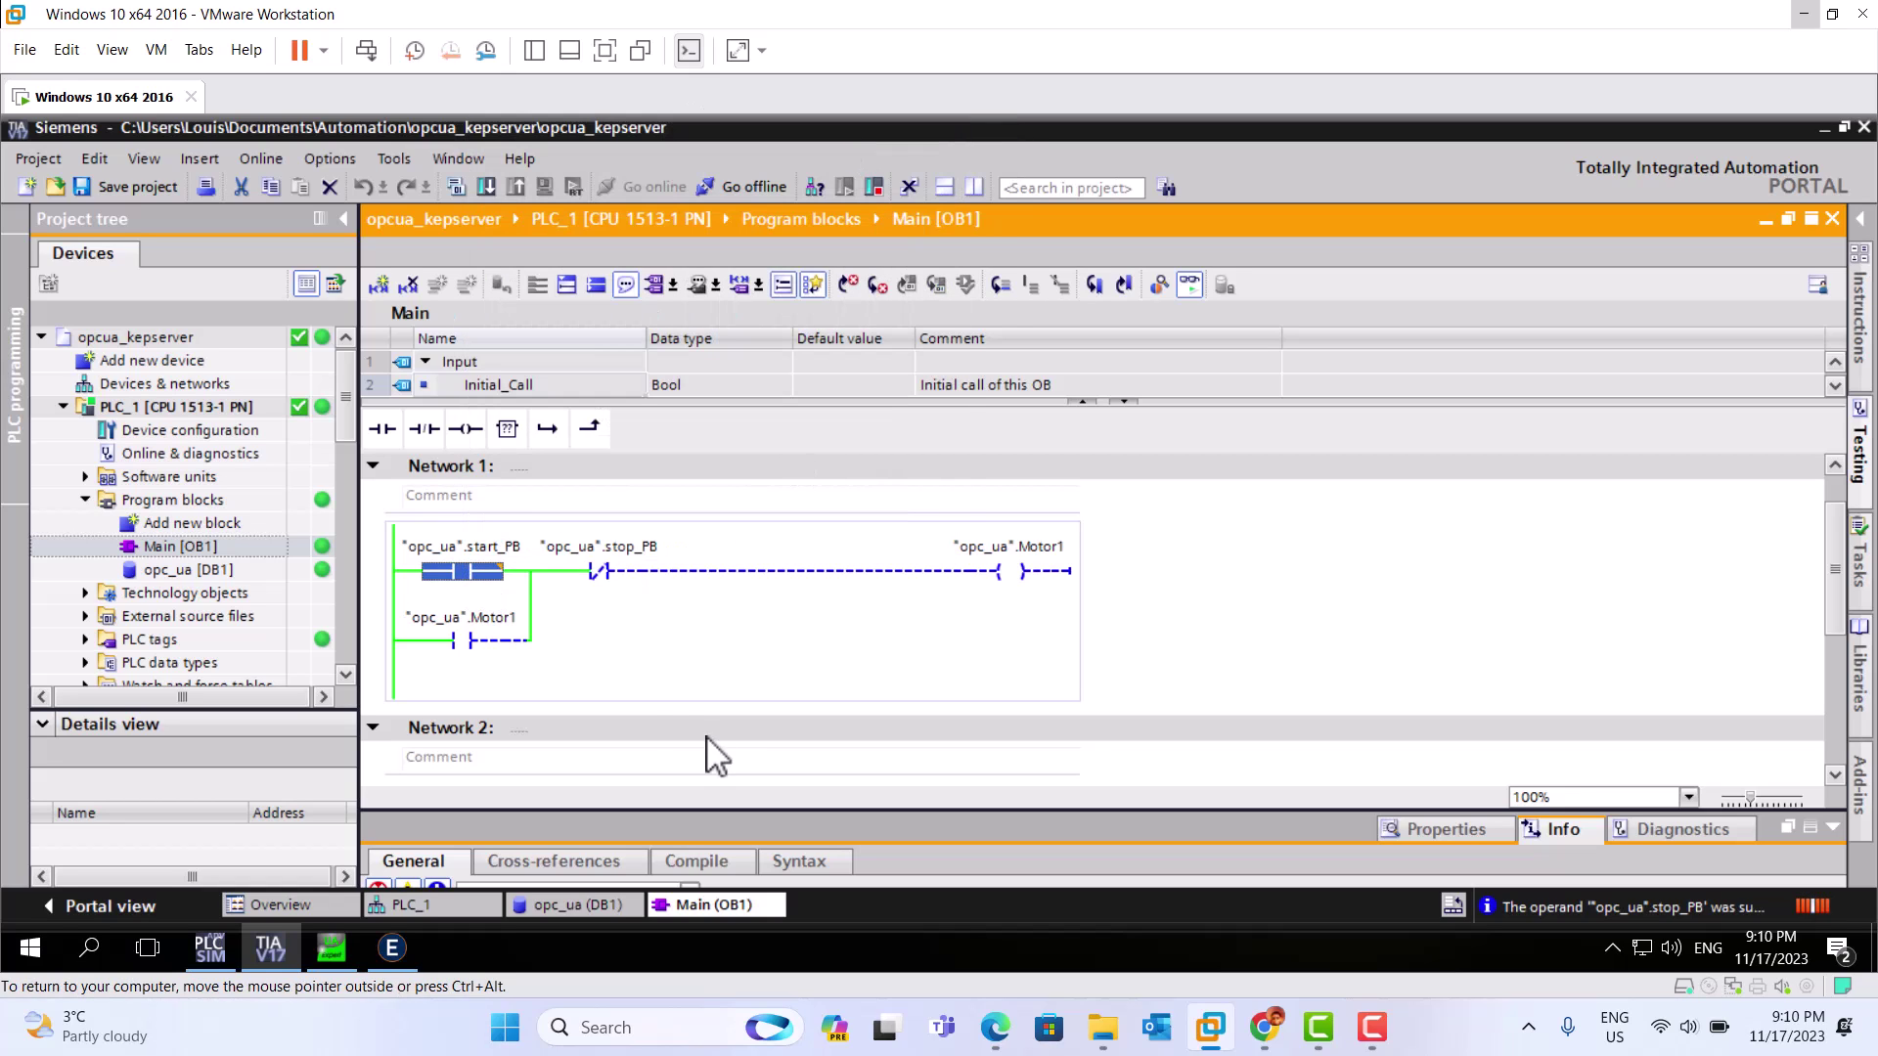
# Step: Modify stop_PB back to 0, then switch to Matrikon to check the live tag values
pyautogui.click(600, 575)
pyautogui.rightClick(607, 579)
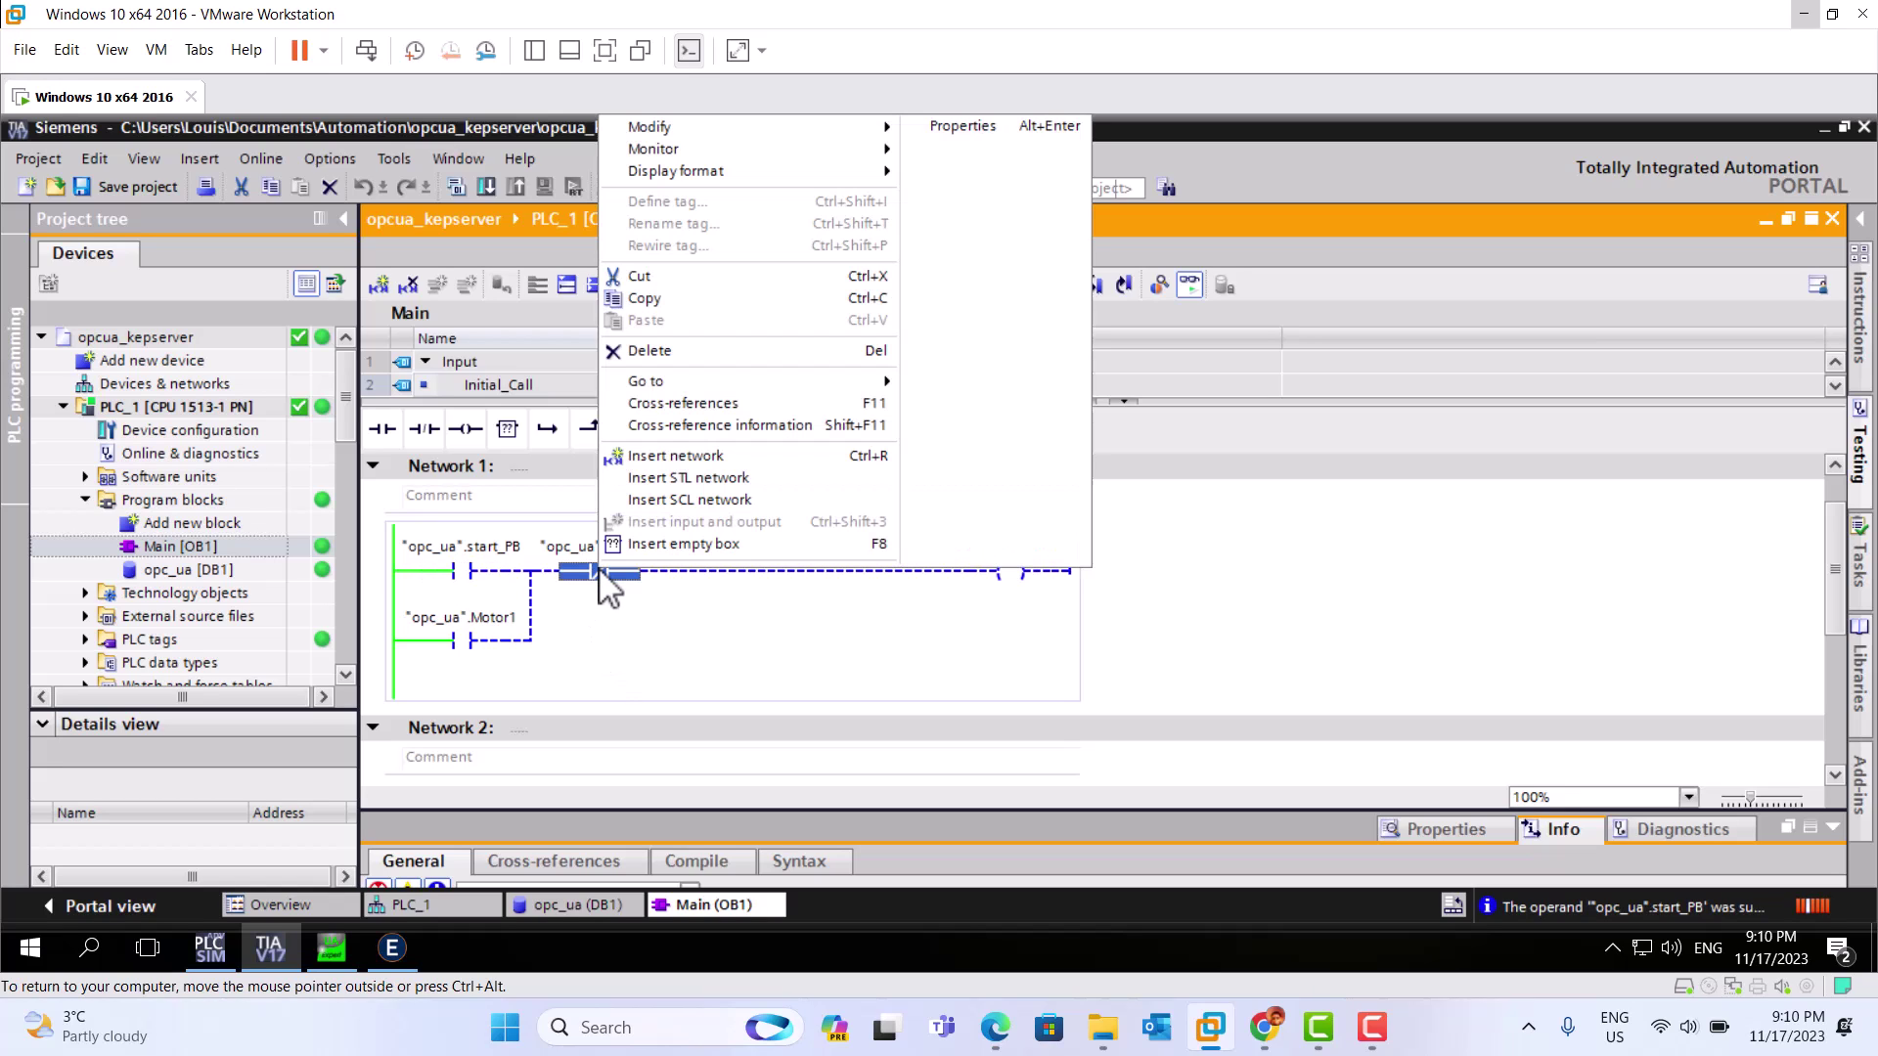
pyautogui.moveTo(844, 144)
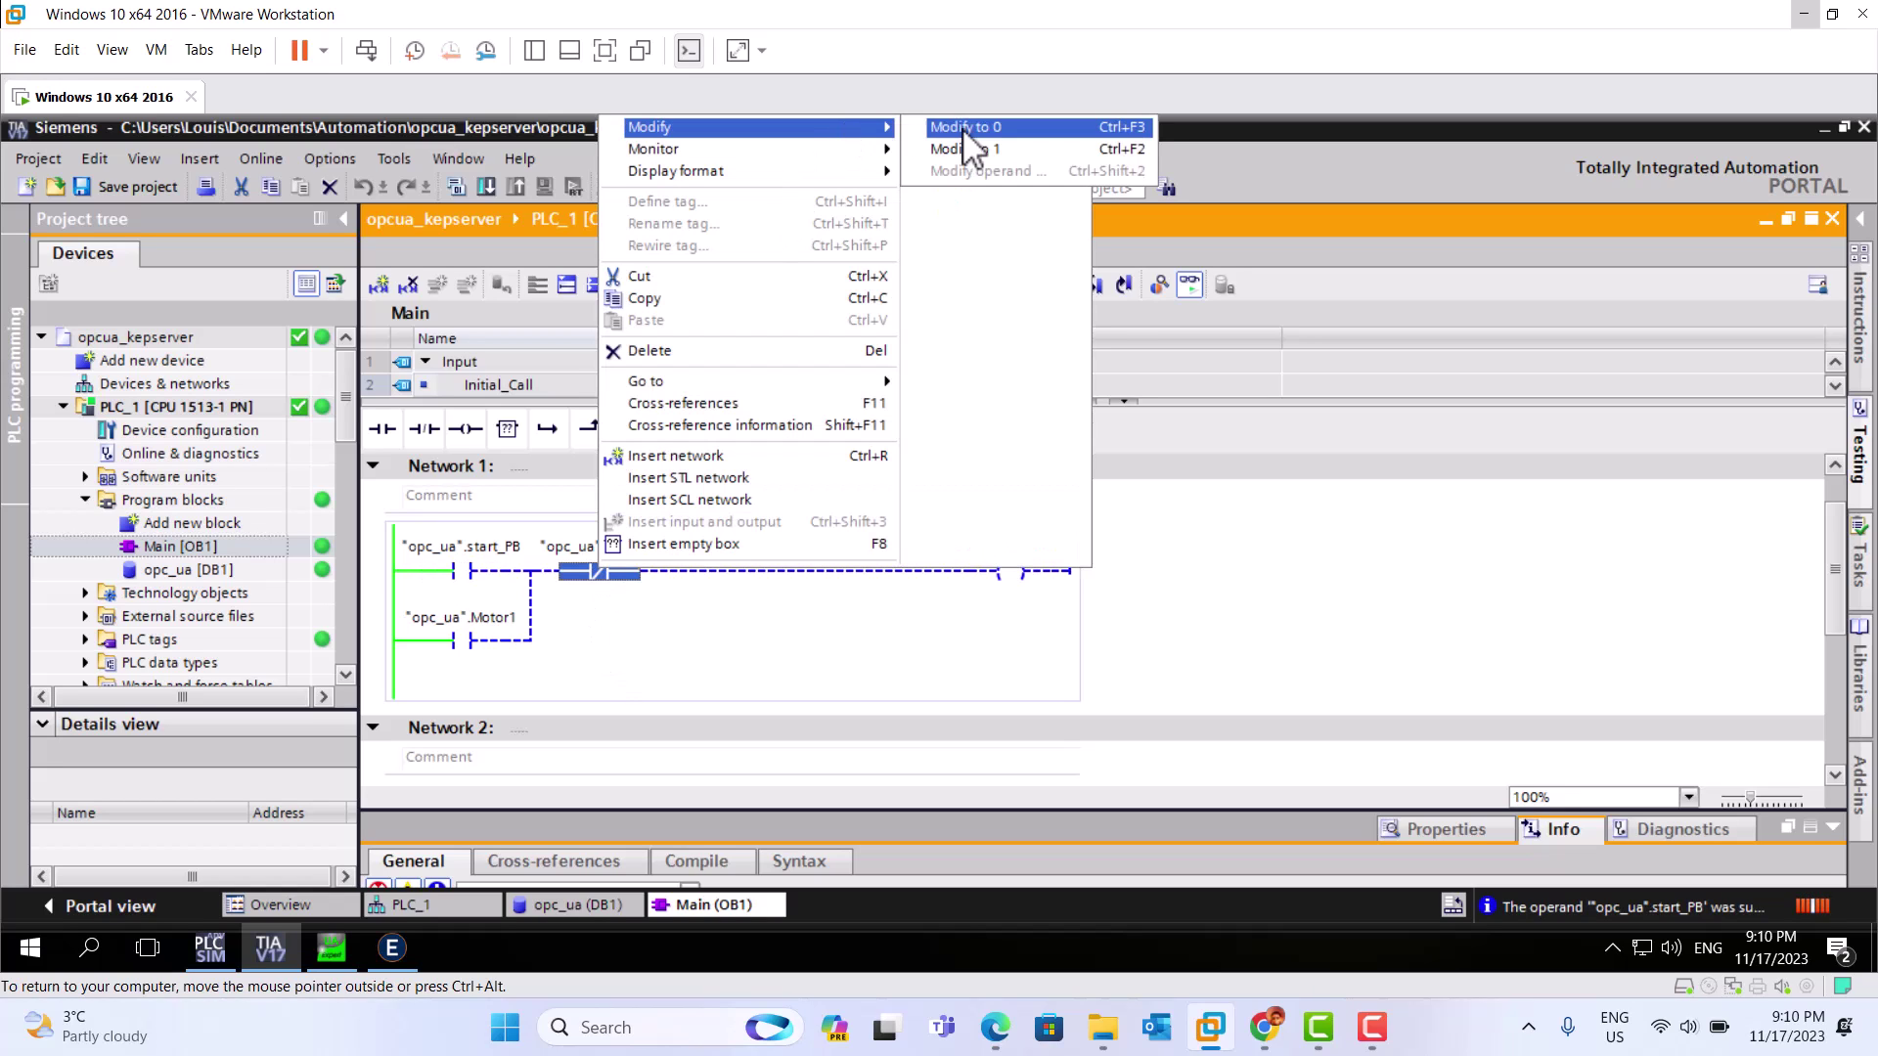
pyautogui.click(997, 152)
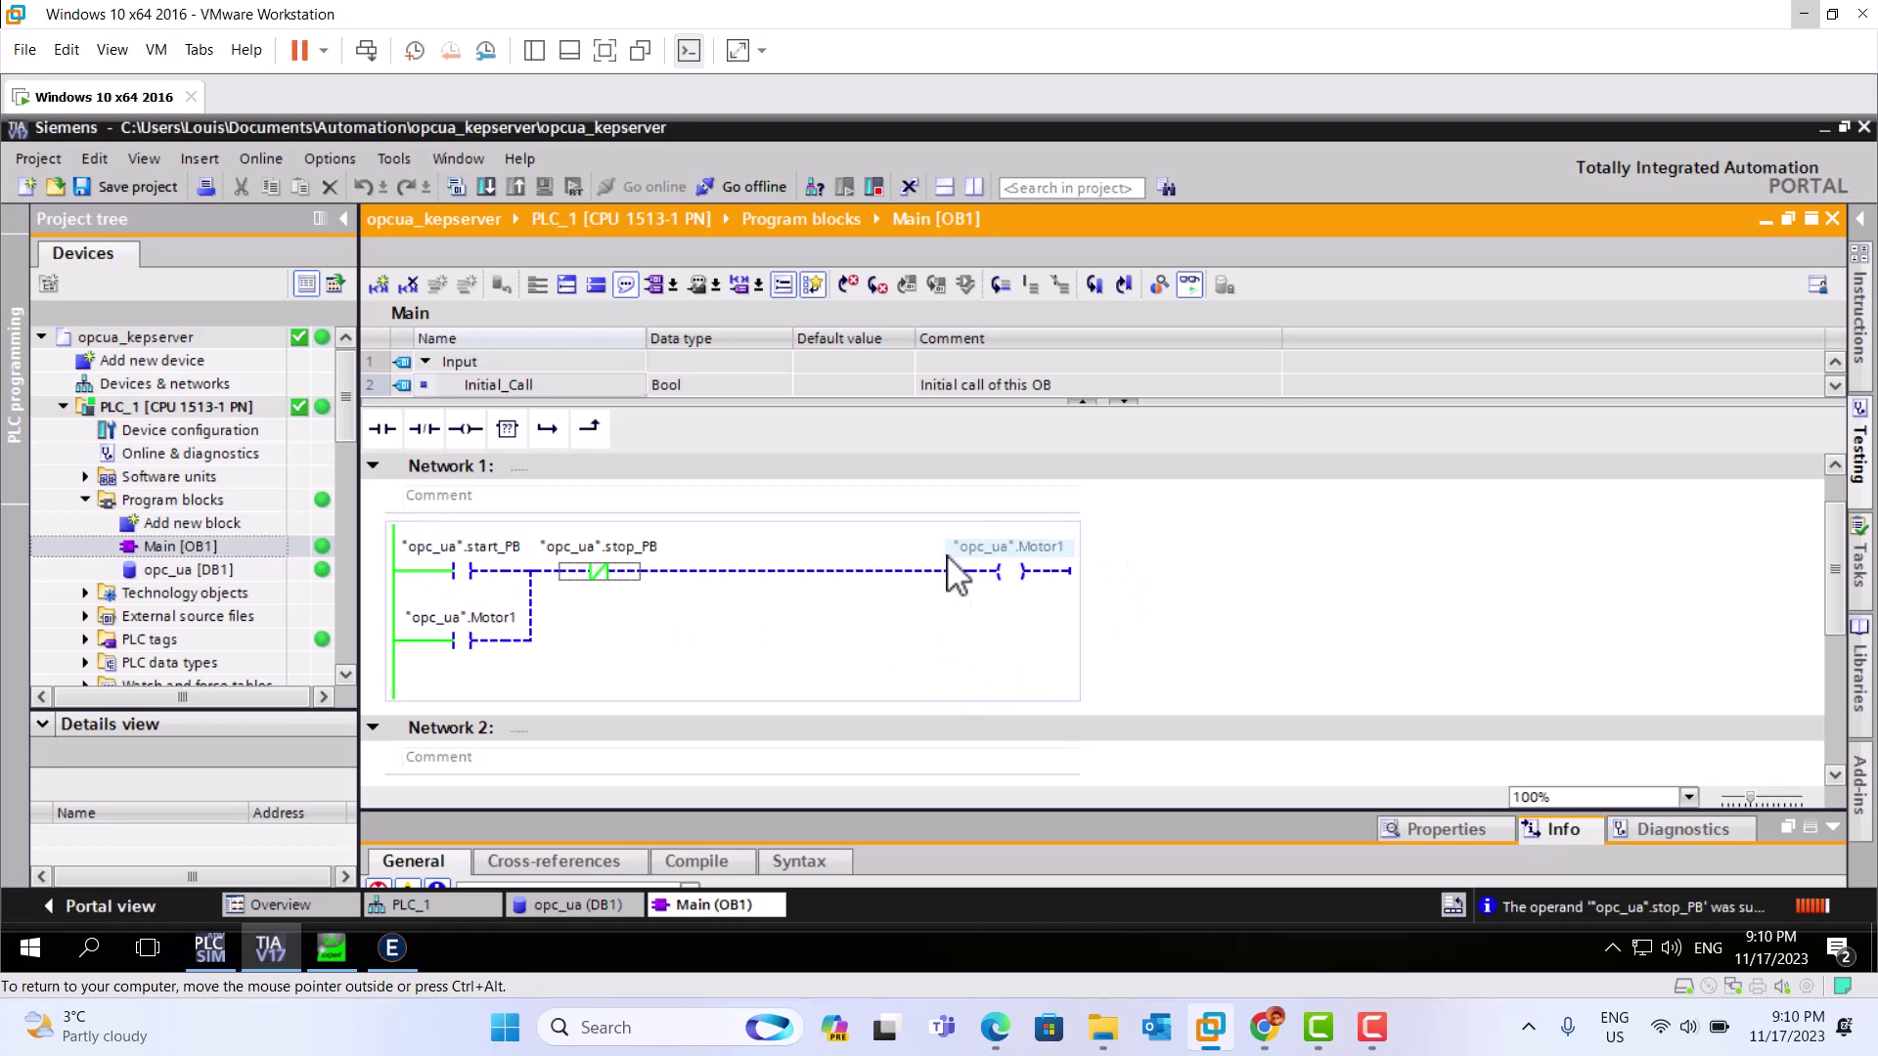
pyautogui.hotkey('alt', 'Tab')
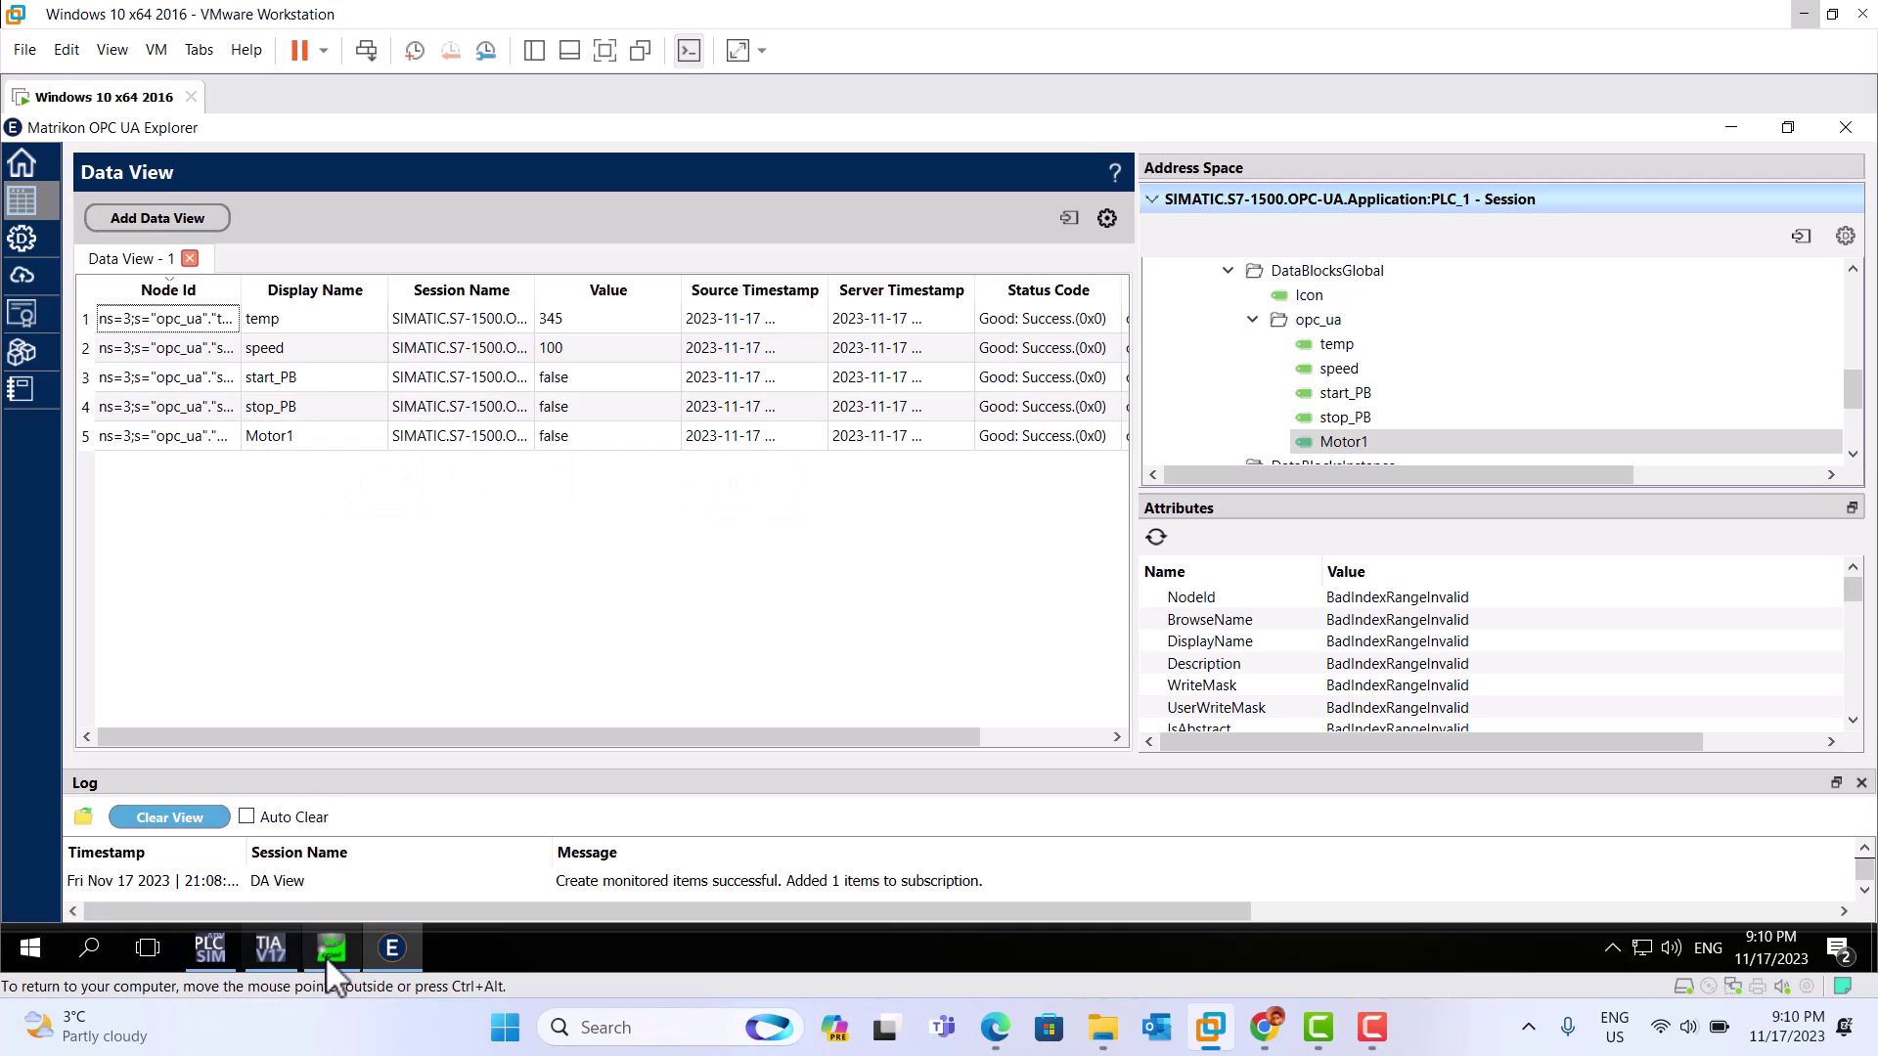
# Step: Modify start_PB to 1 in the TIA Portal ladder, then check Matrikon's Data View
pyautogui.click(286, 950)
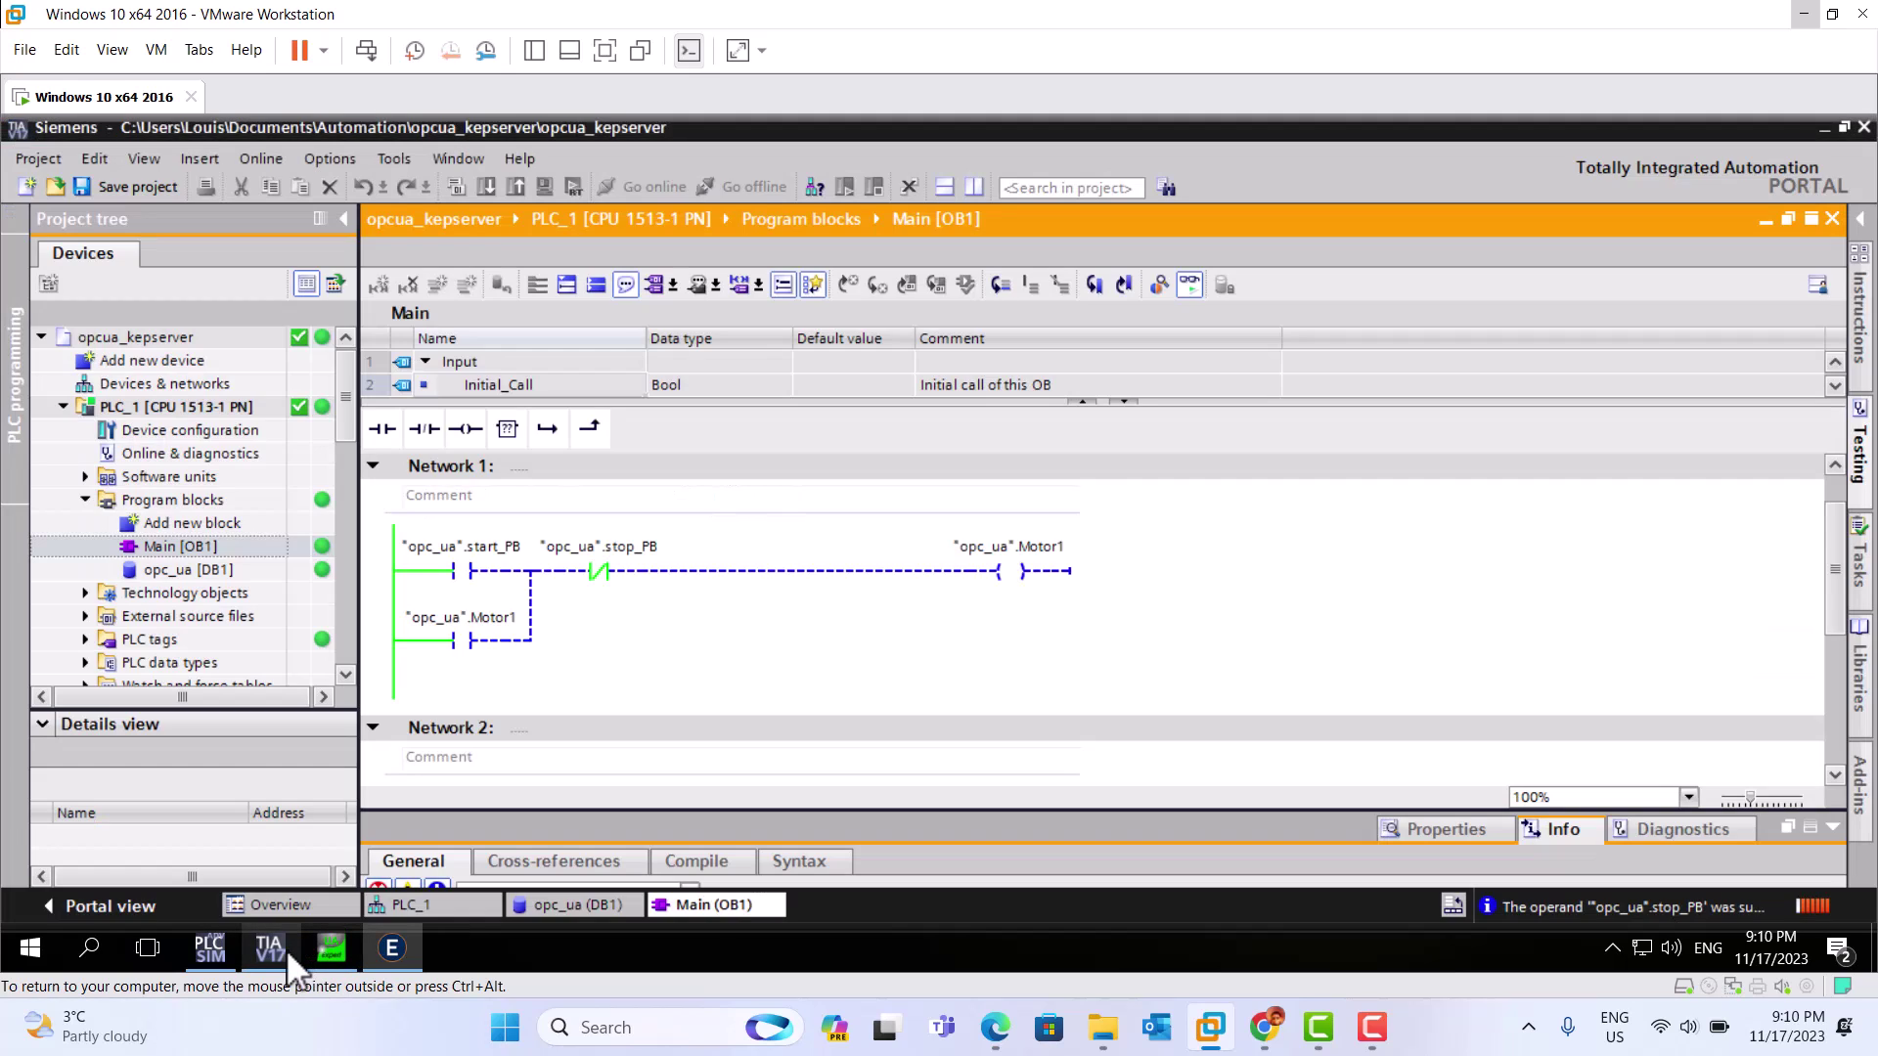
pyautogui.click(472, 573)
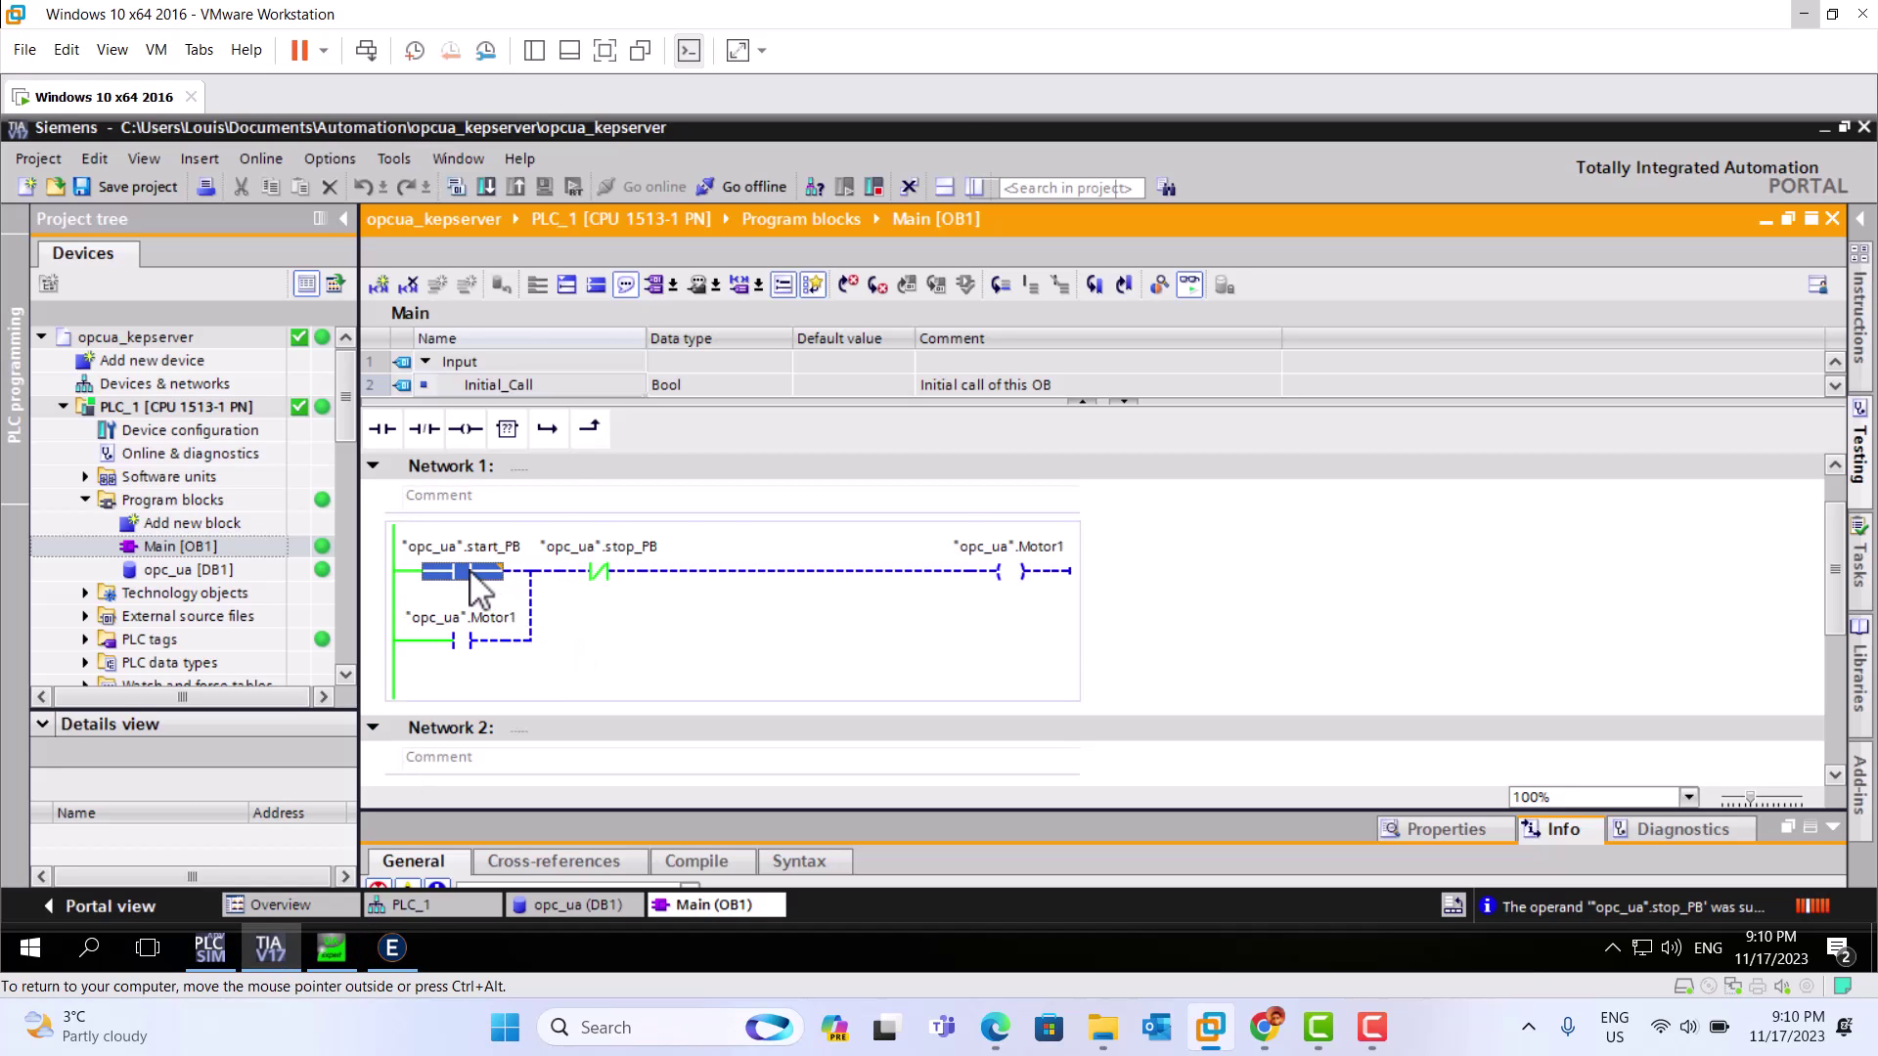
pyautogui.rightClick(470, 573)
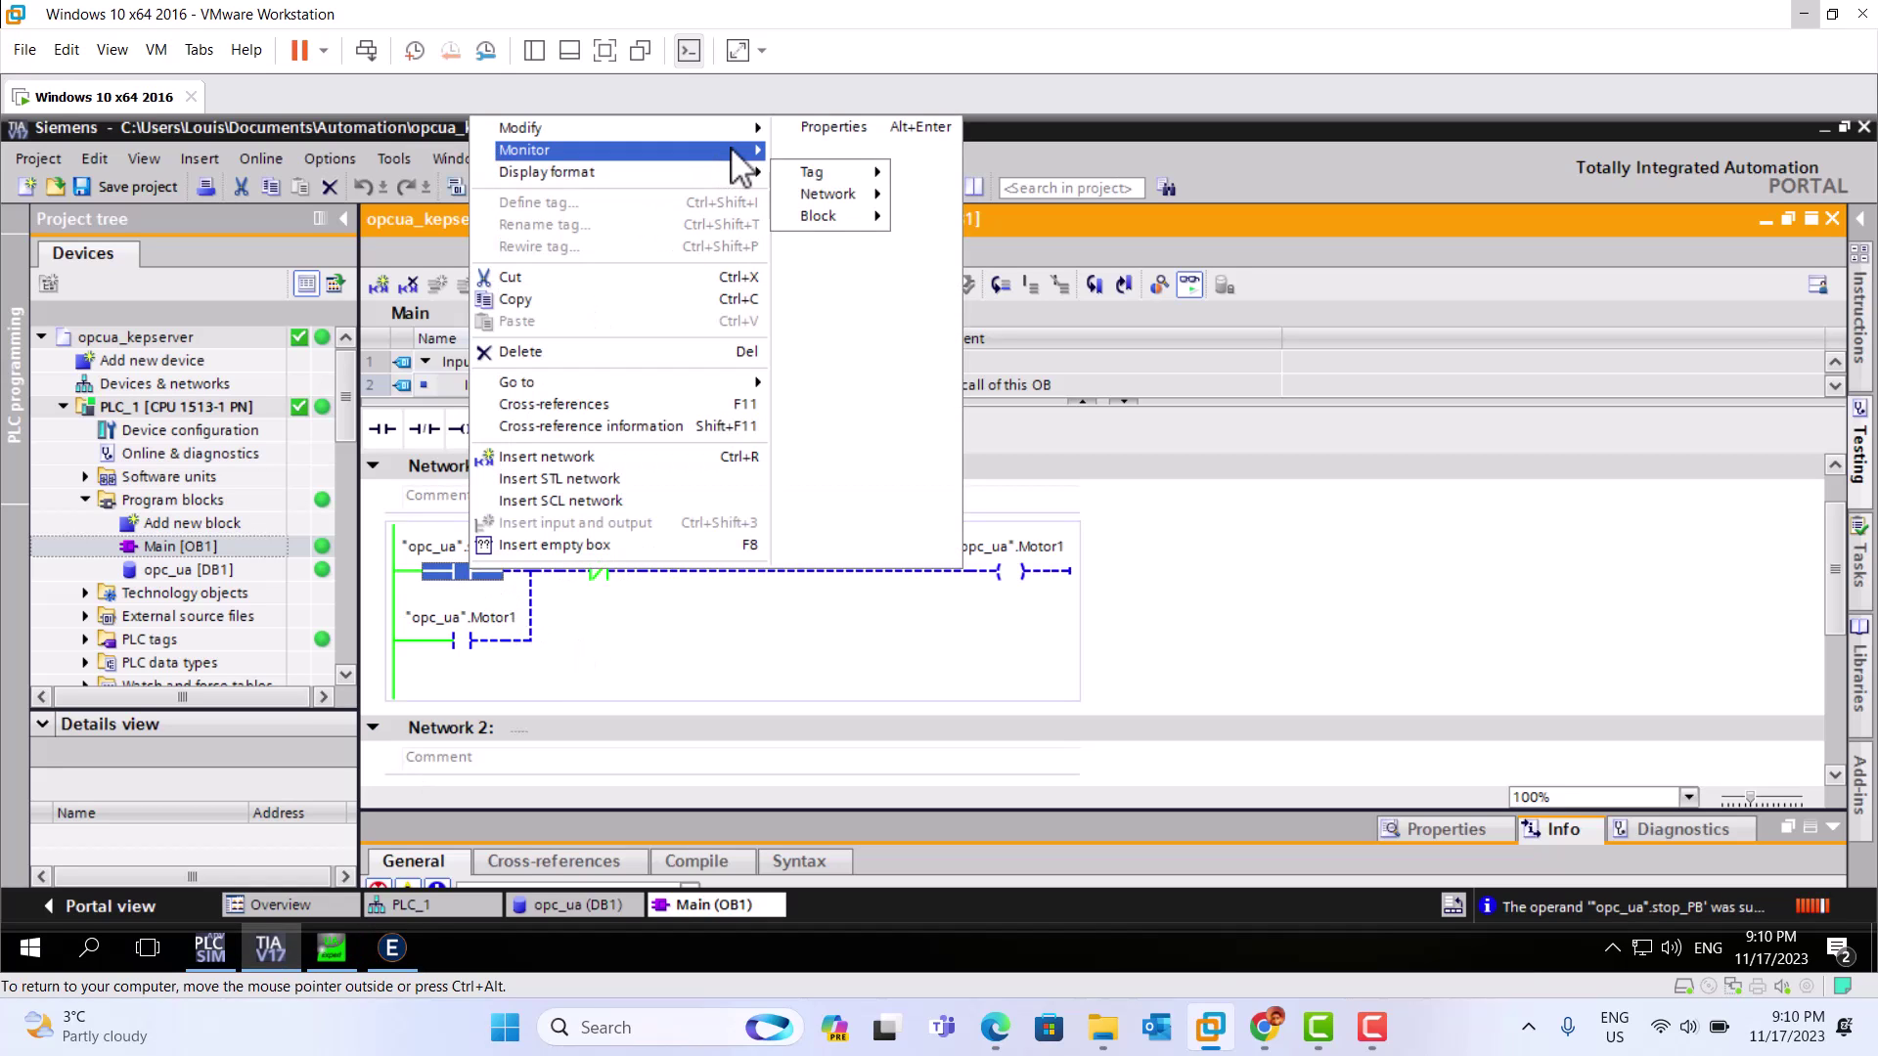
pyautogui.moveTo(766, 140)
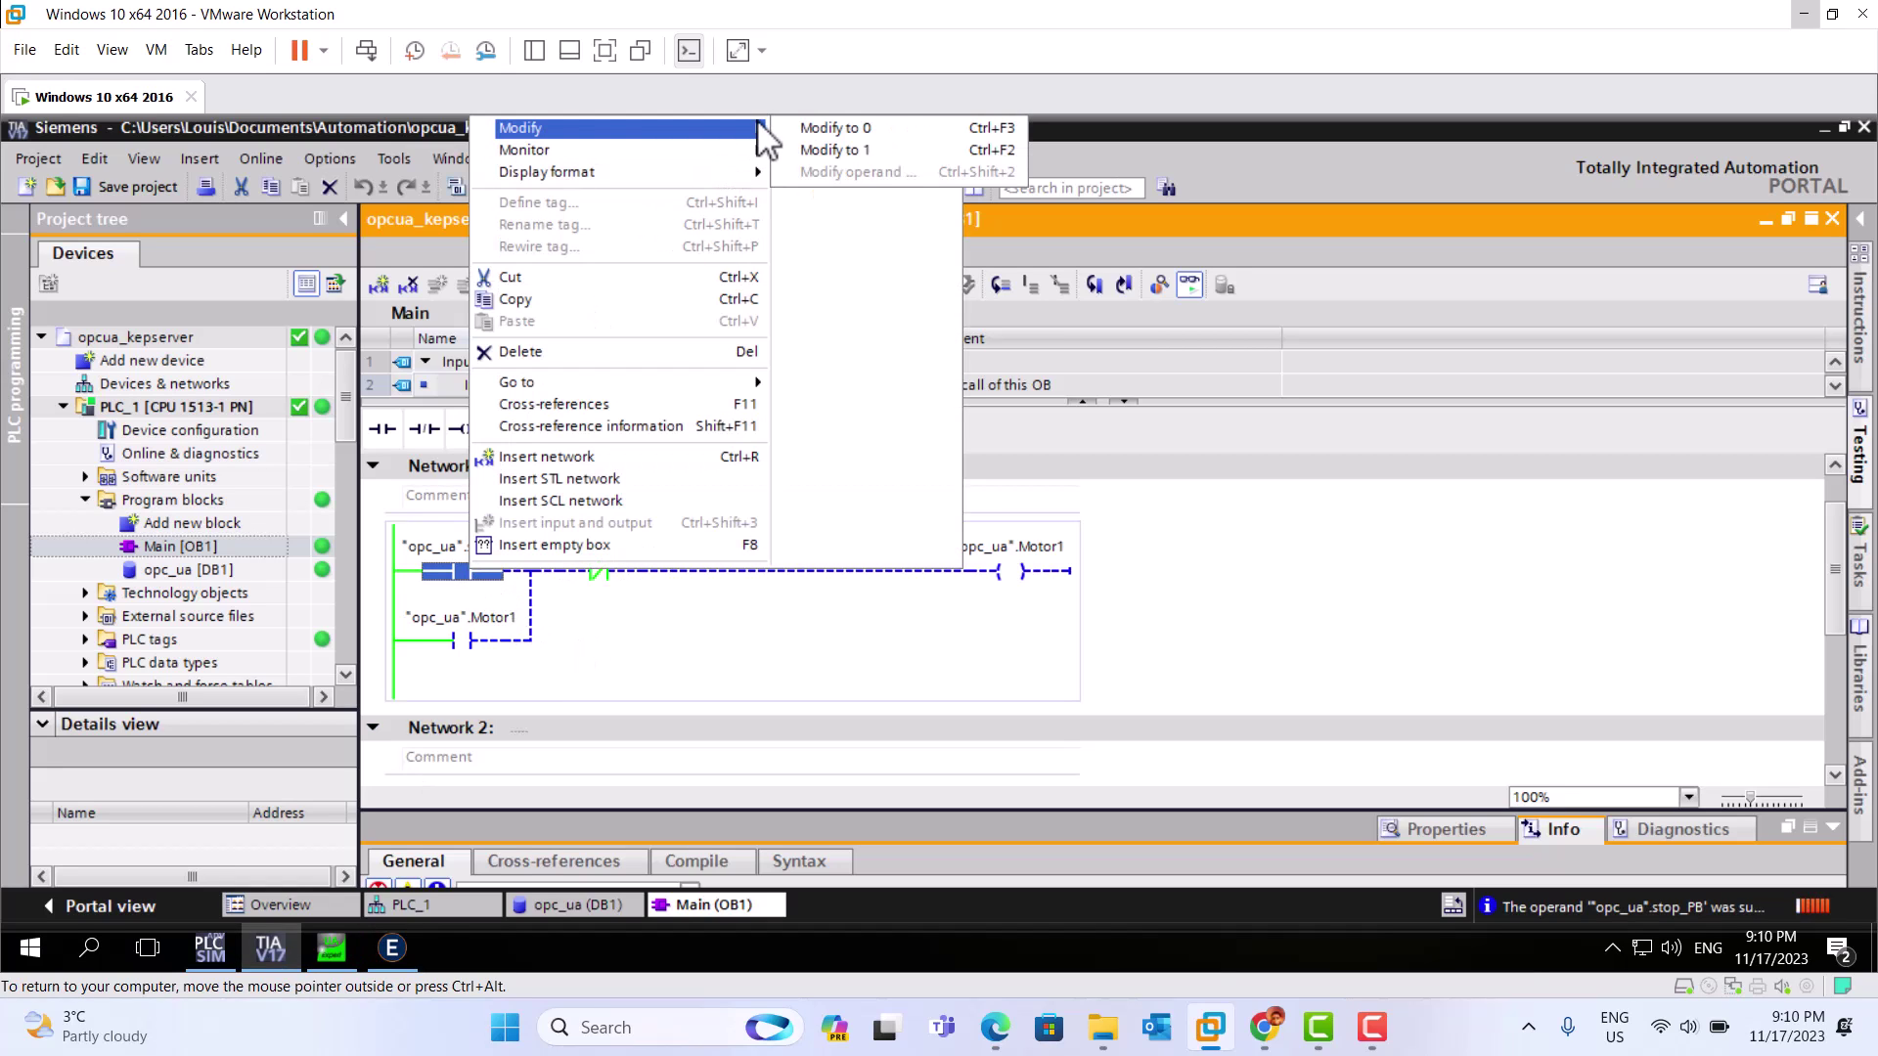
pyautogui.click(831, 150)
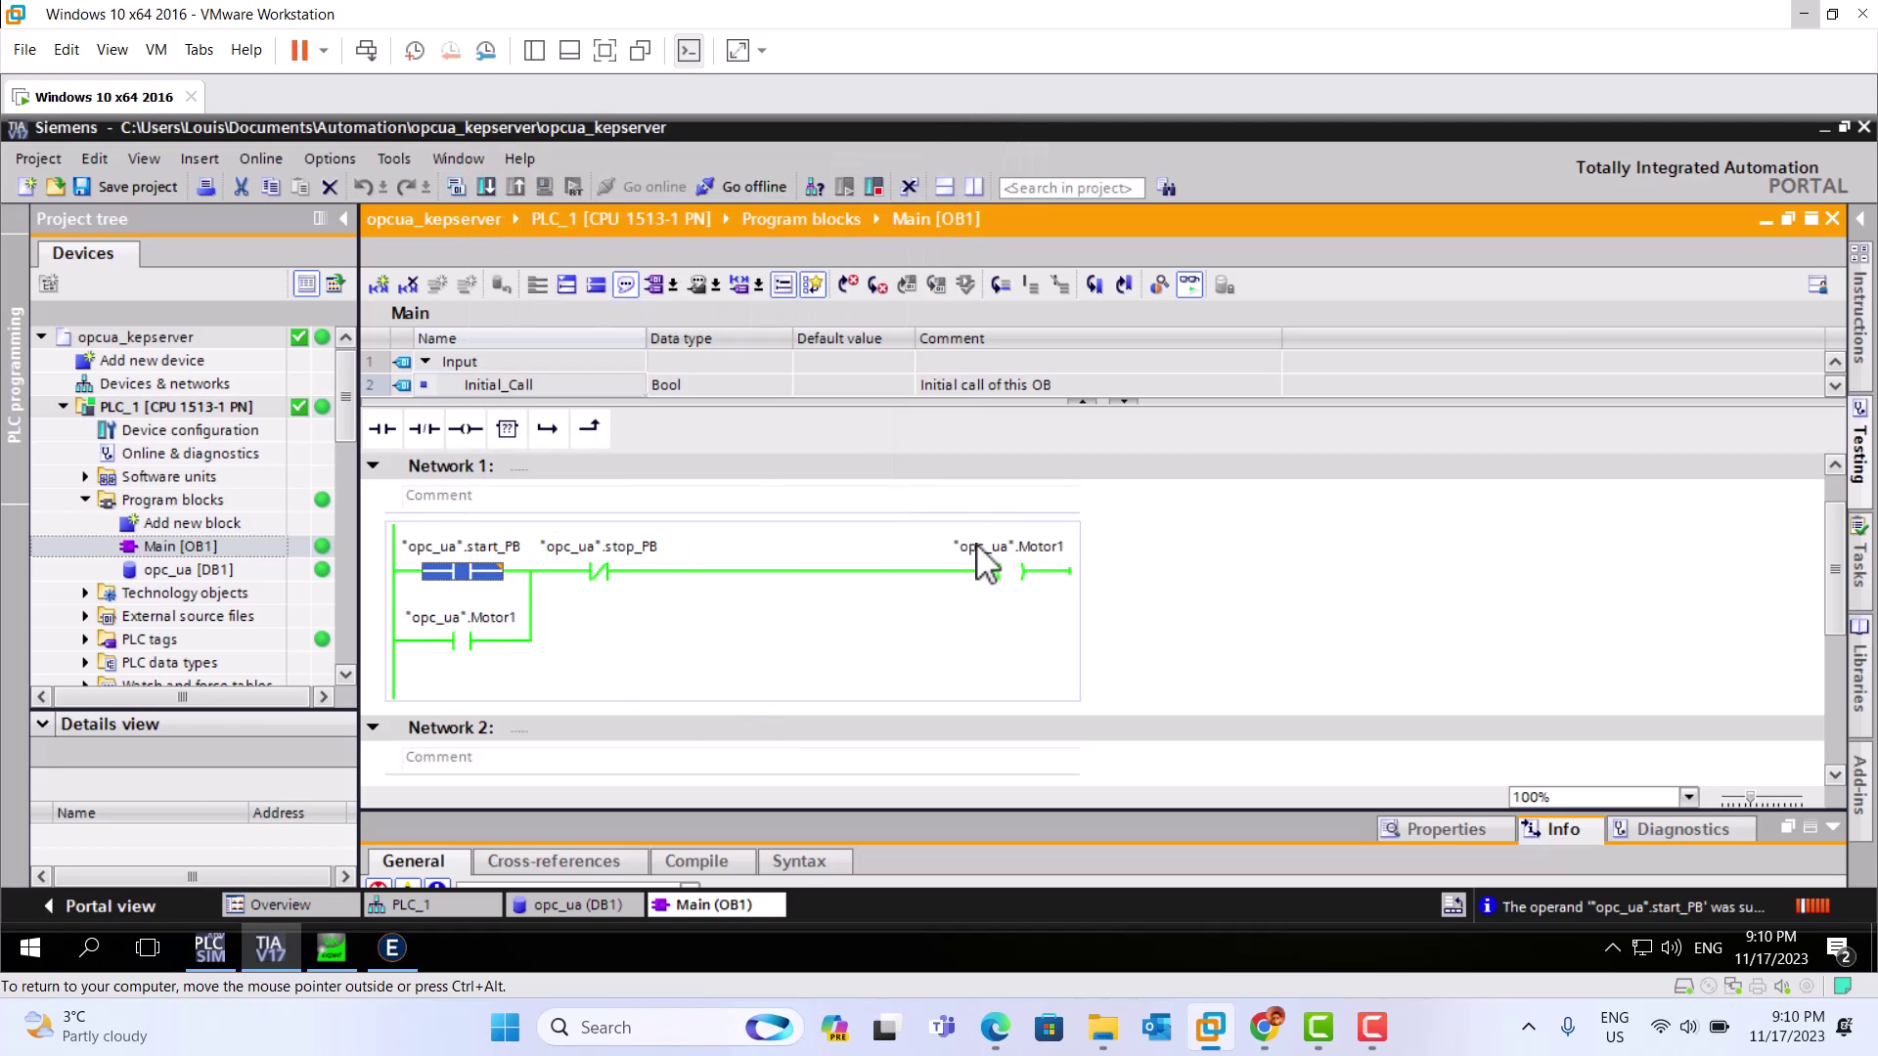
pyautogui.click(392, 956)
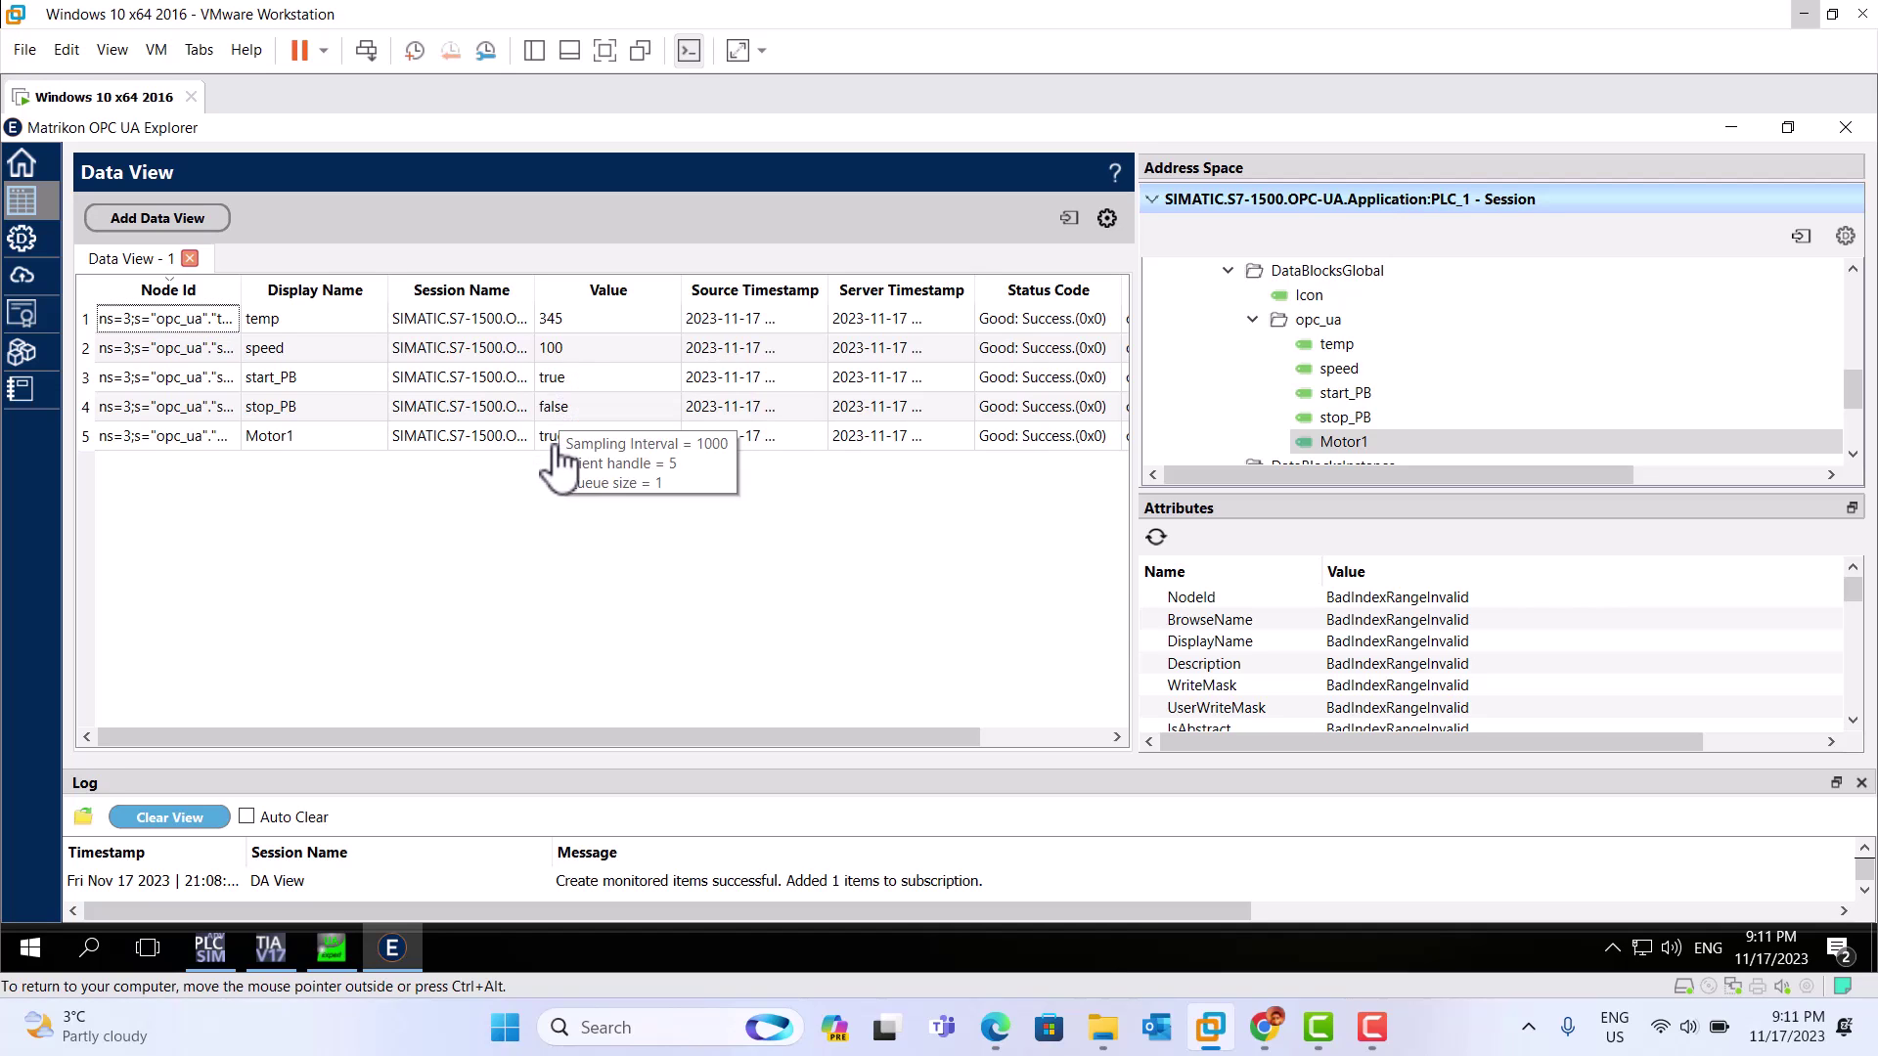
pyautogui.click(560, 445)
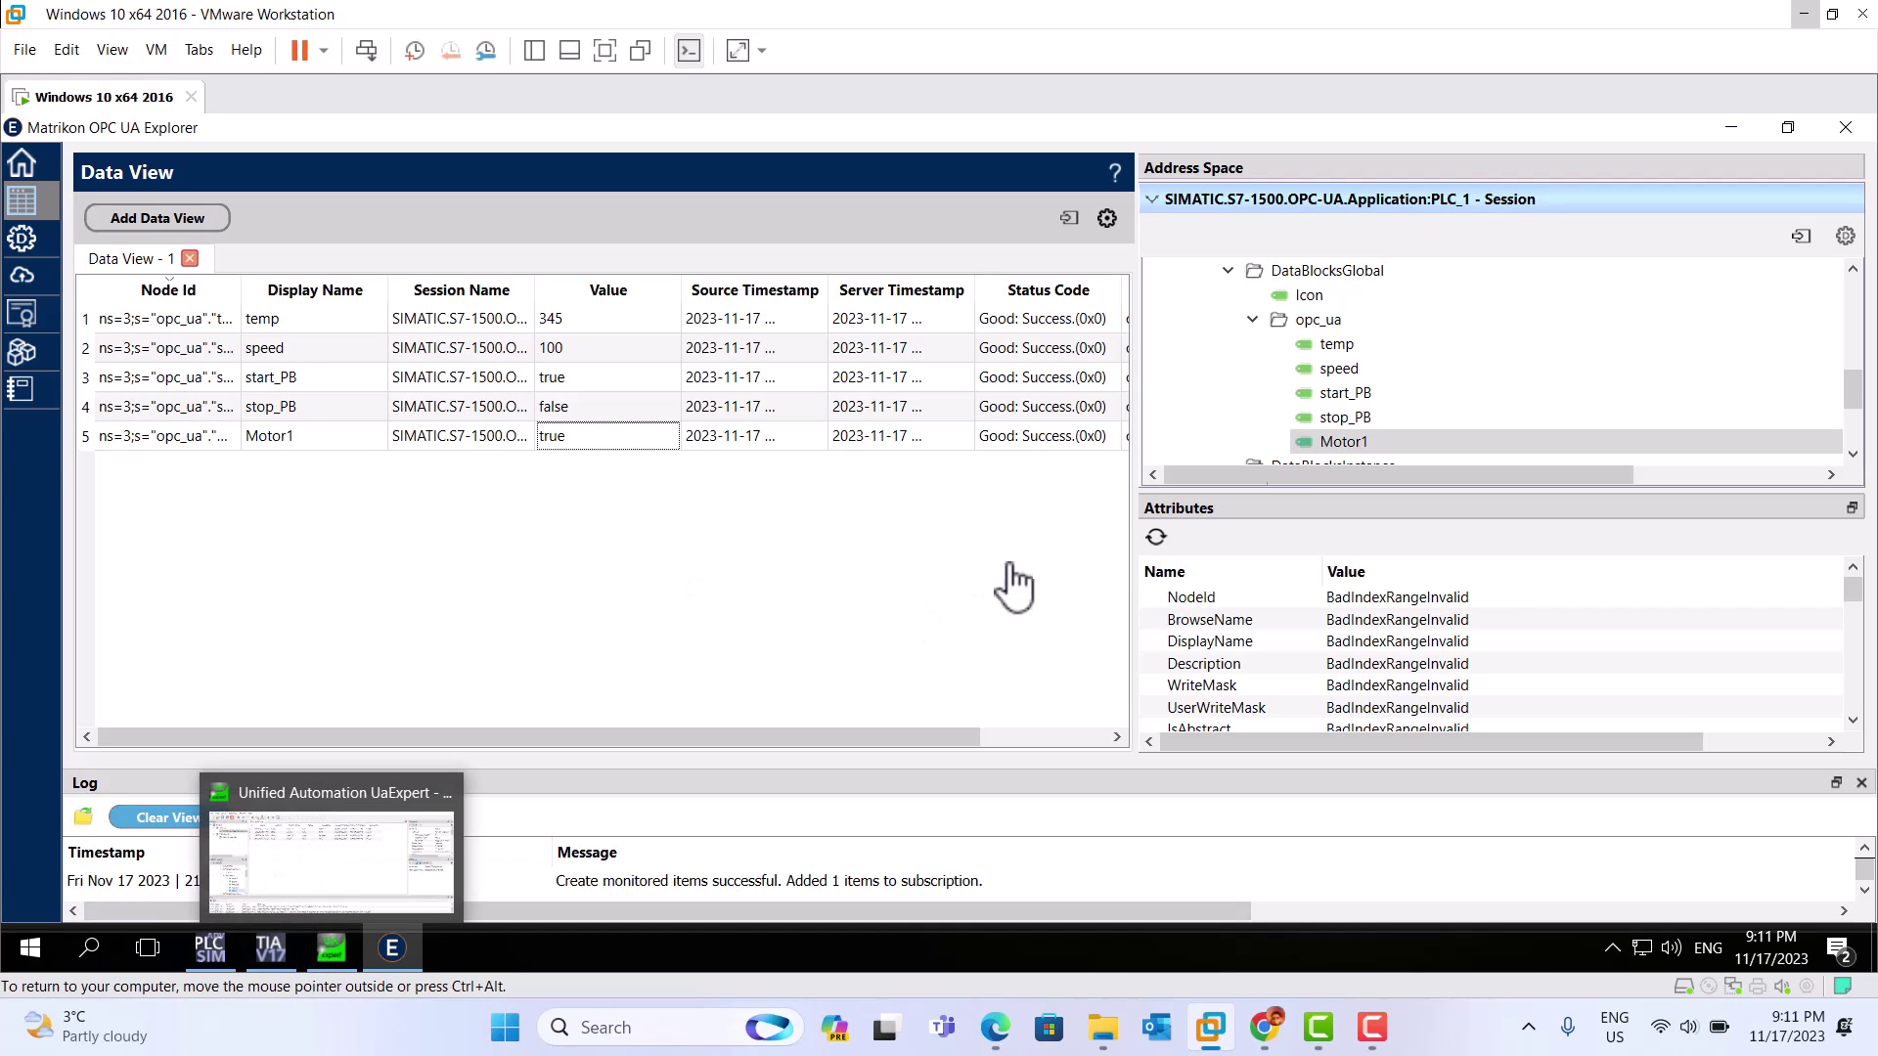
pyautogui.moveTo(1853, 403); pyautogui.dragTo(1858, 377)
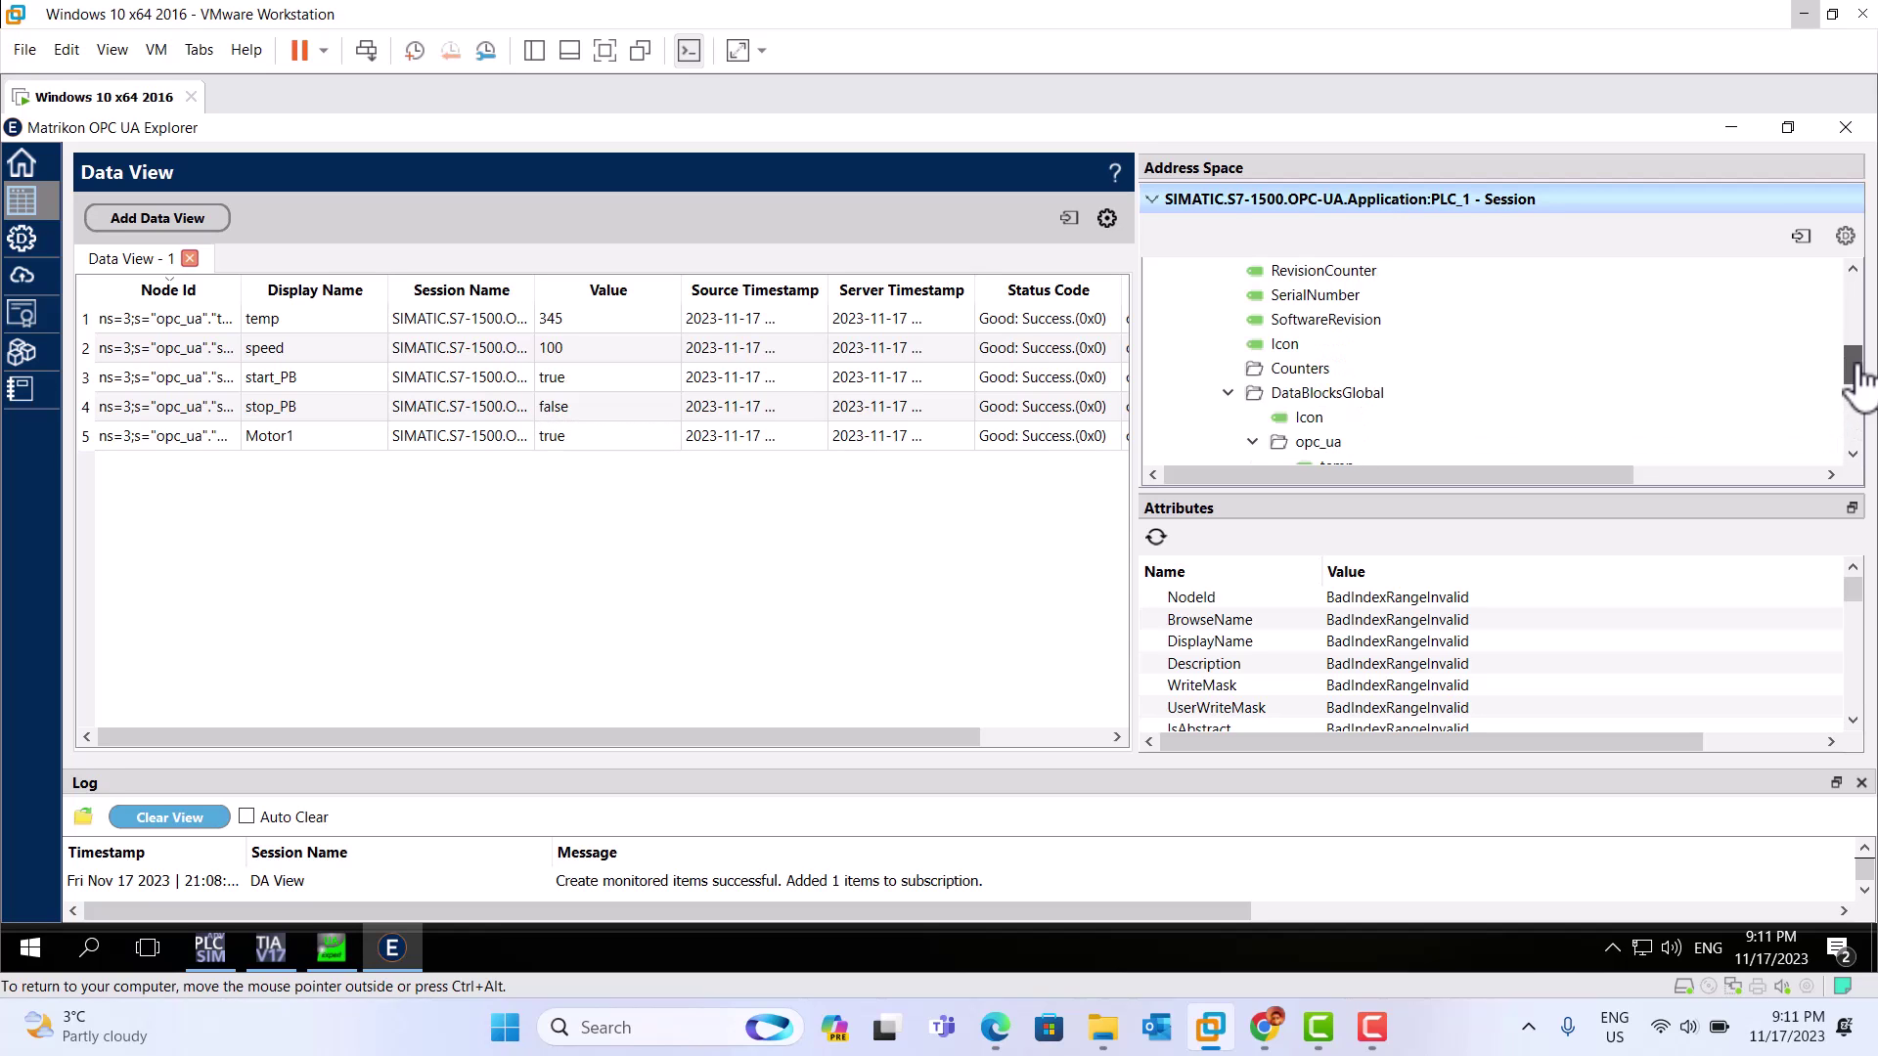
pyautogui.moveTo(1859, 377)
pyautogui.mouseDown()
pyautogui.moveTo(1856, 302)
pyautogui.moveTo(1856, 362)
pyautogui.mouseUp()
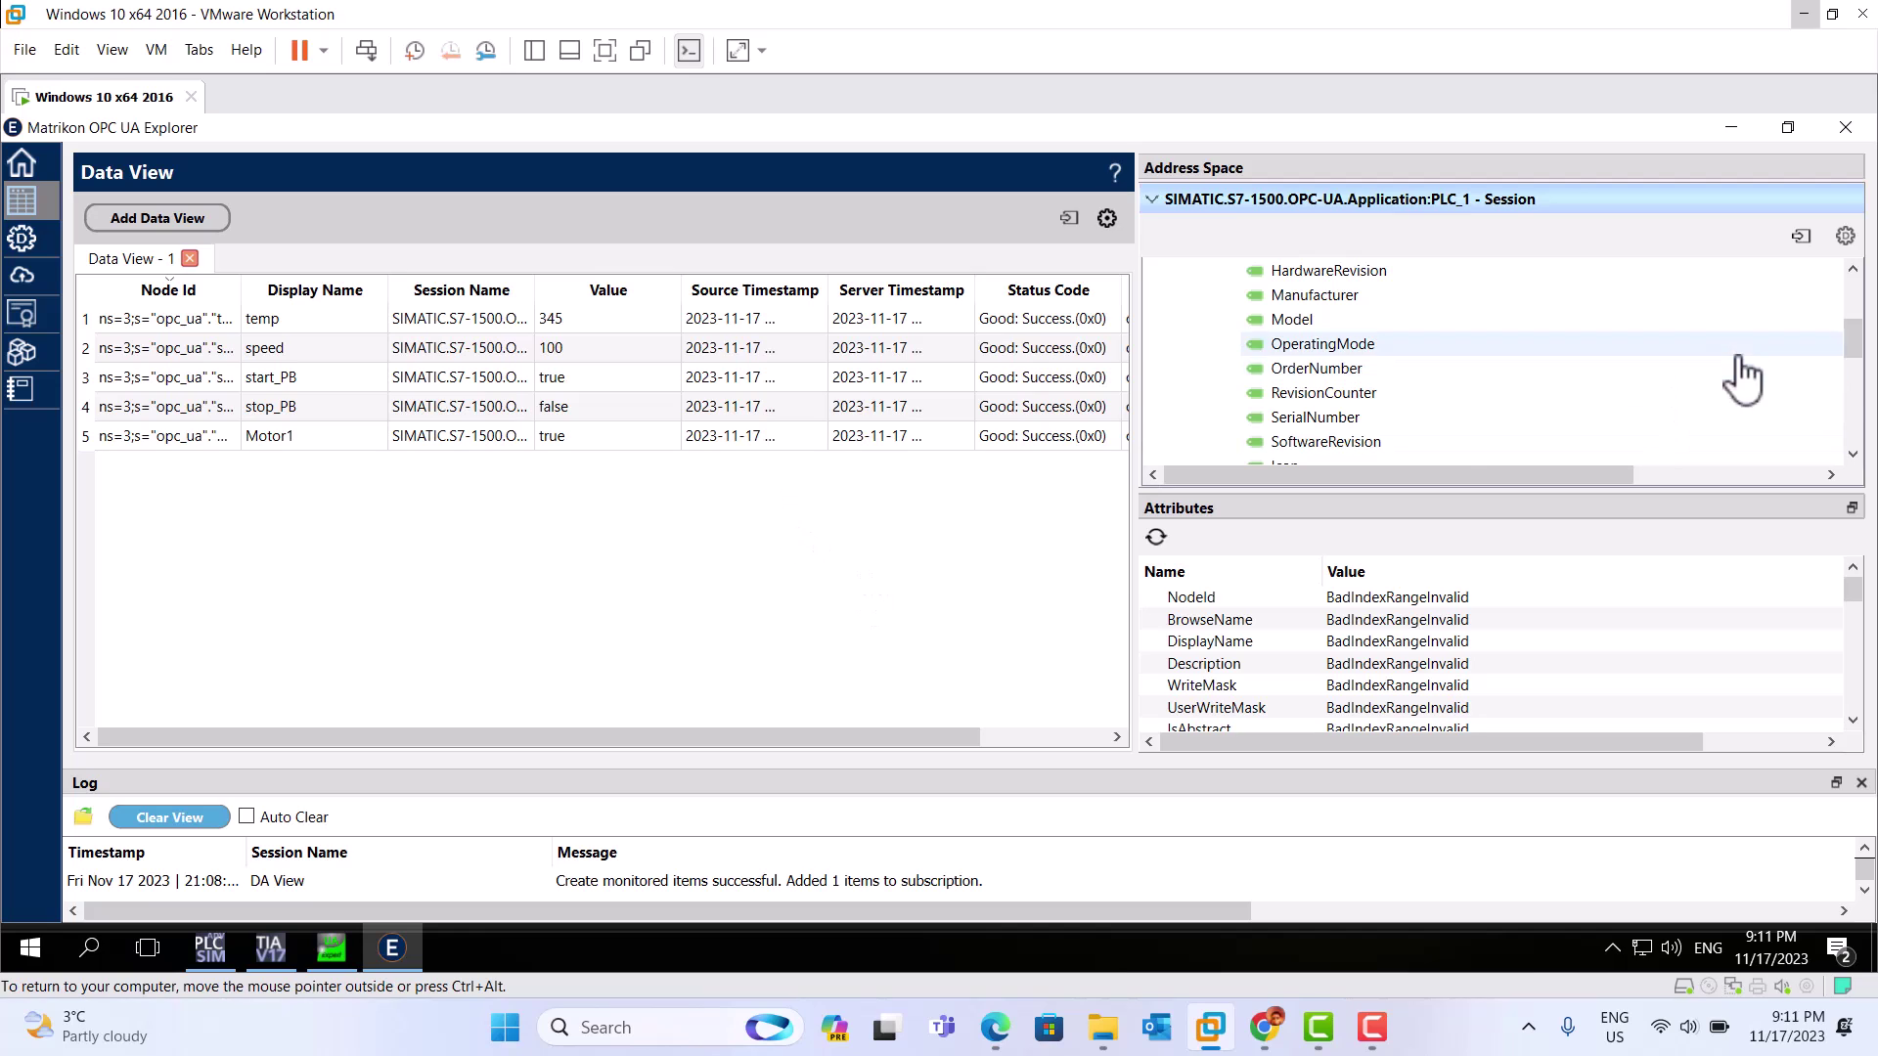
pyautogui.moveTo(1850, 347)
pyautogui.mouseDown()
pyautogui.moveTo(1853, 387)
pyautogui.moveTo(1849, 328)
pyautogui.mouseUp()
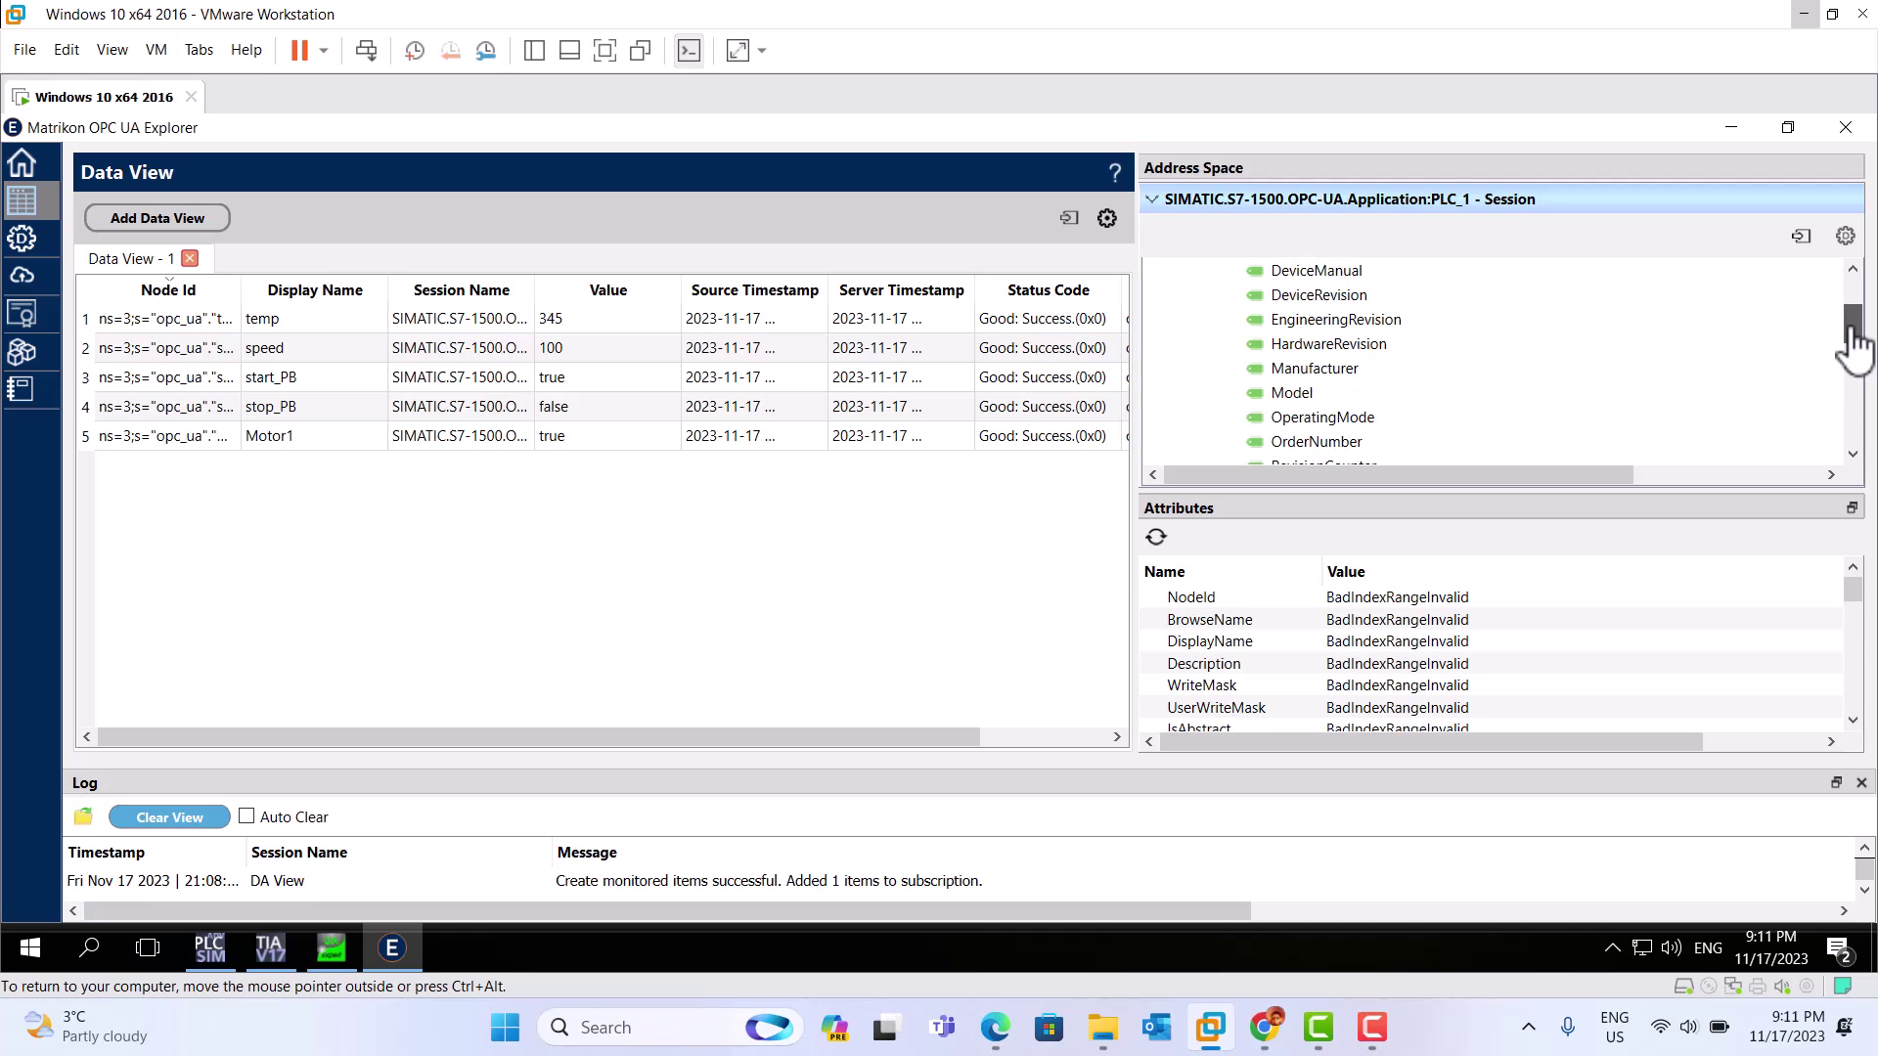
pyautogui.click(1374, 1037)
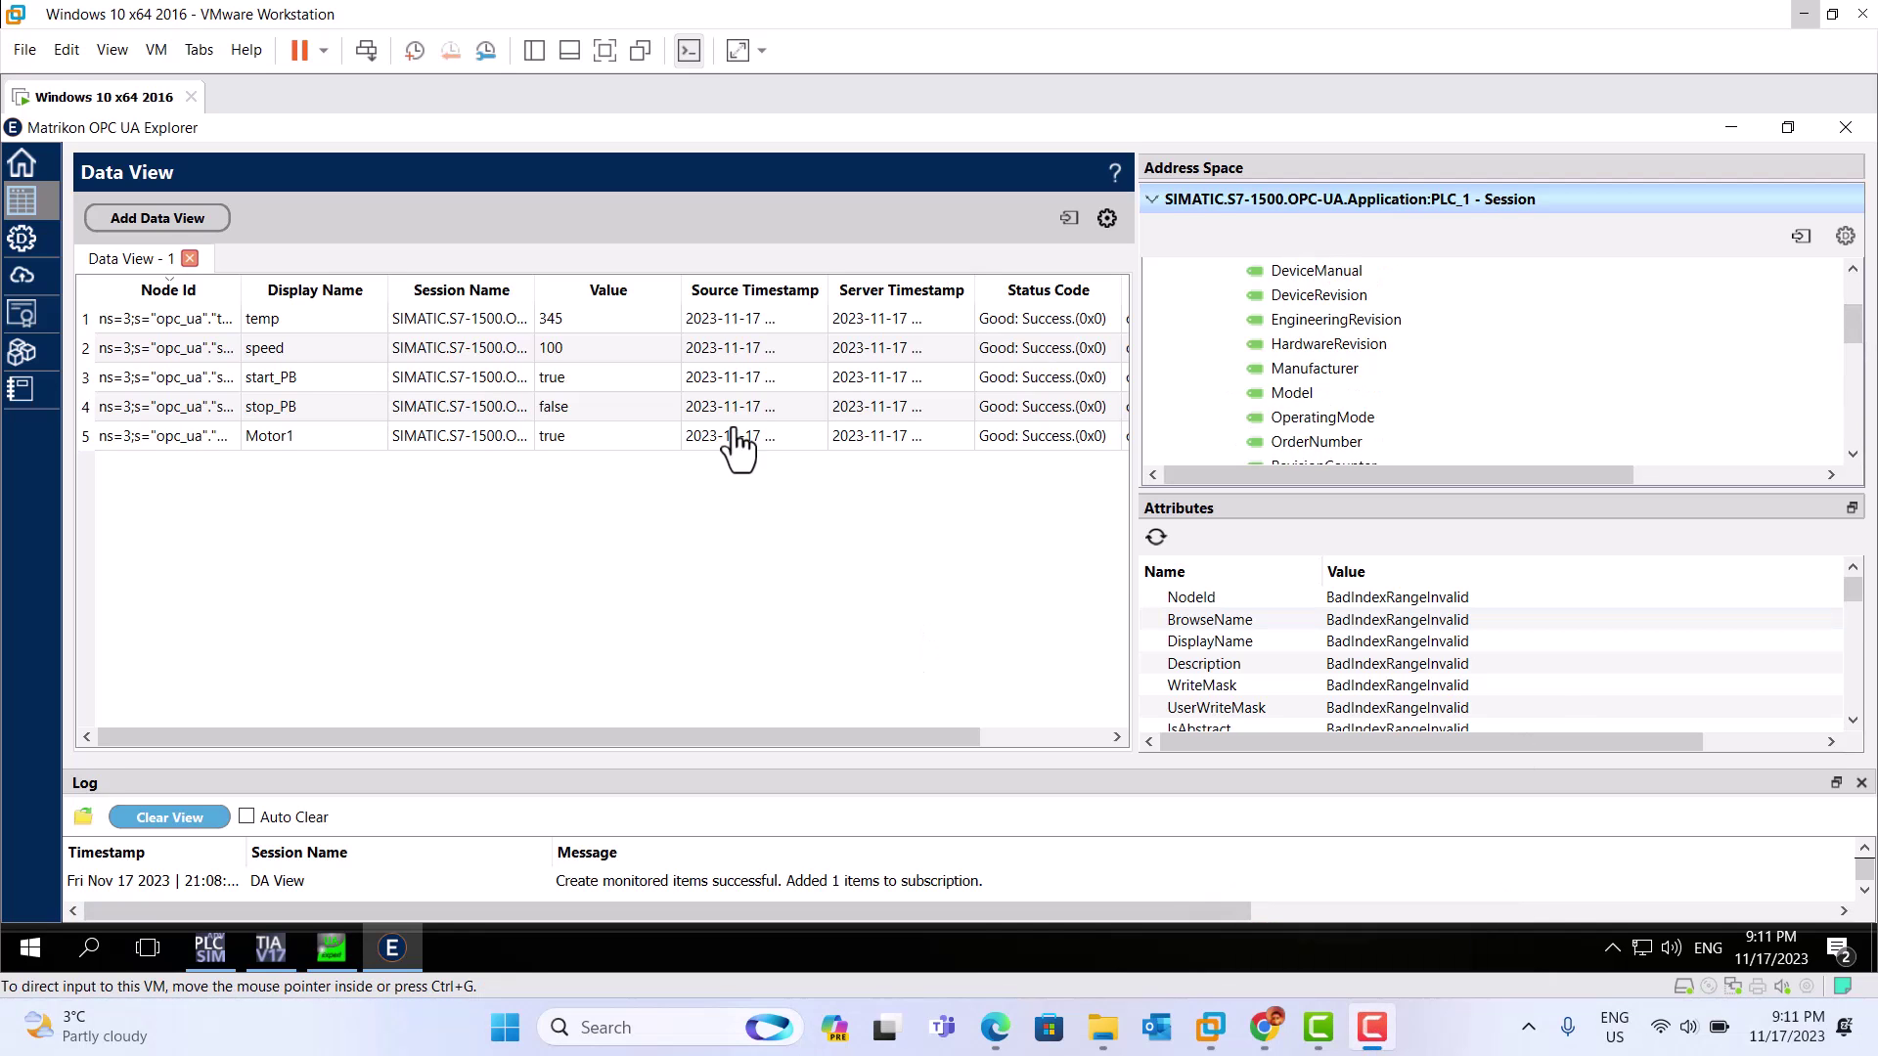